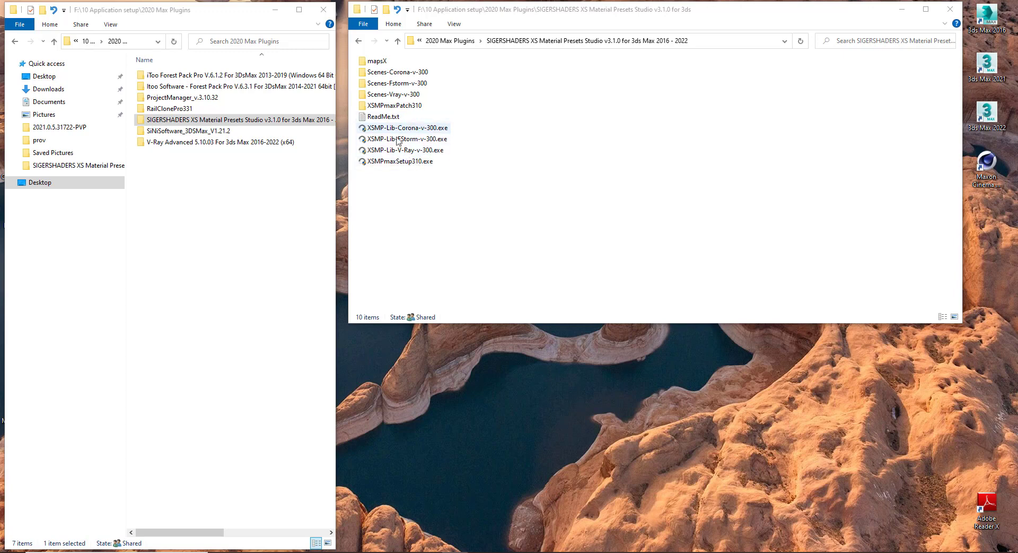
# Read the ReadMe's installation and patch steps, then close the file
pyautogui.doubleClick(382, 118)
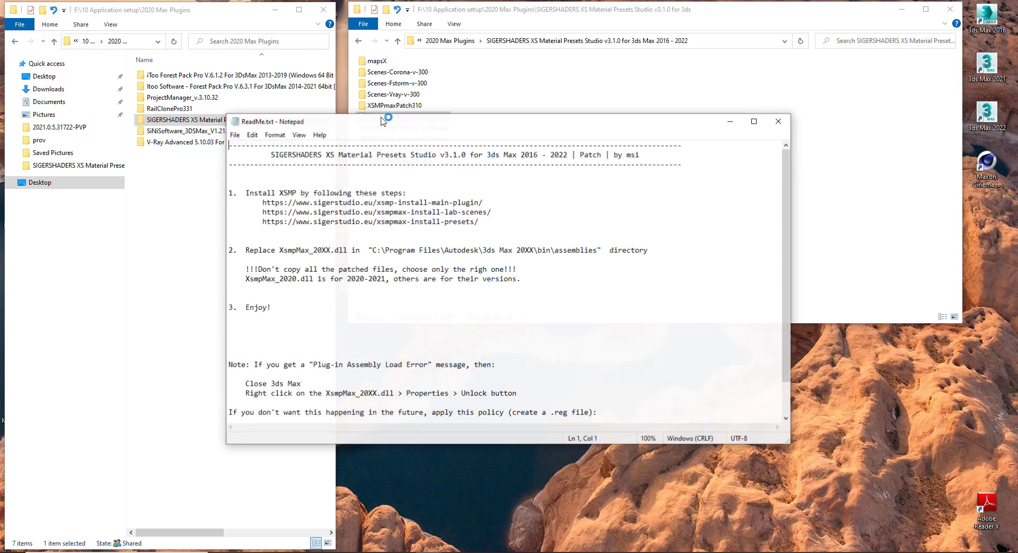
pyautogui.moveTo(271, 192); pyautogui.dragTo(506, 280)
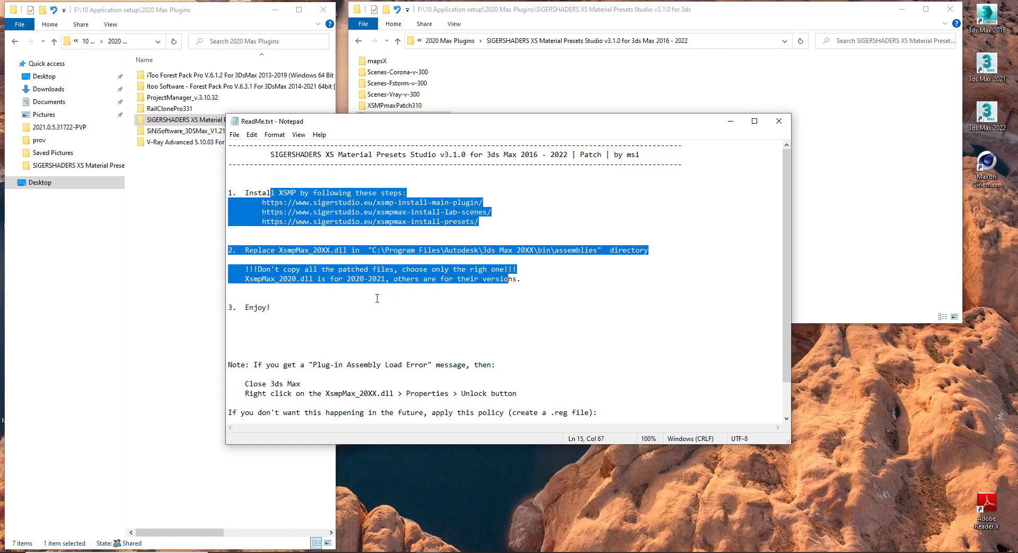
pyautogui.click(329, 304)
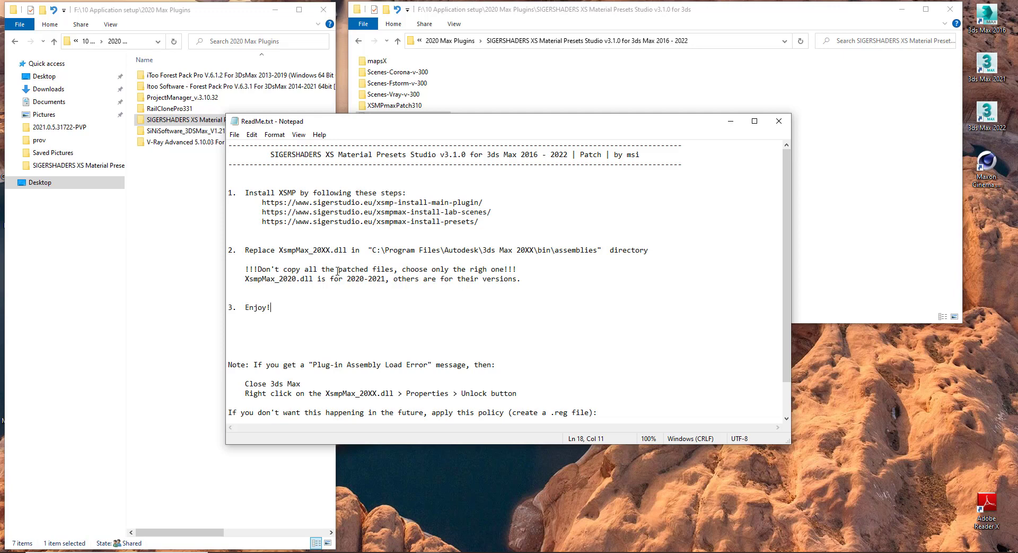
pyautogui.click(446, 261)
pyautogui.click(779, 121)
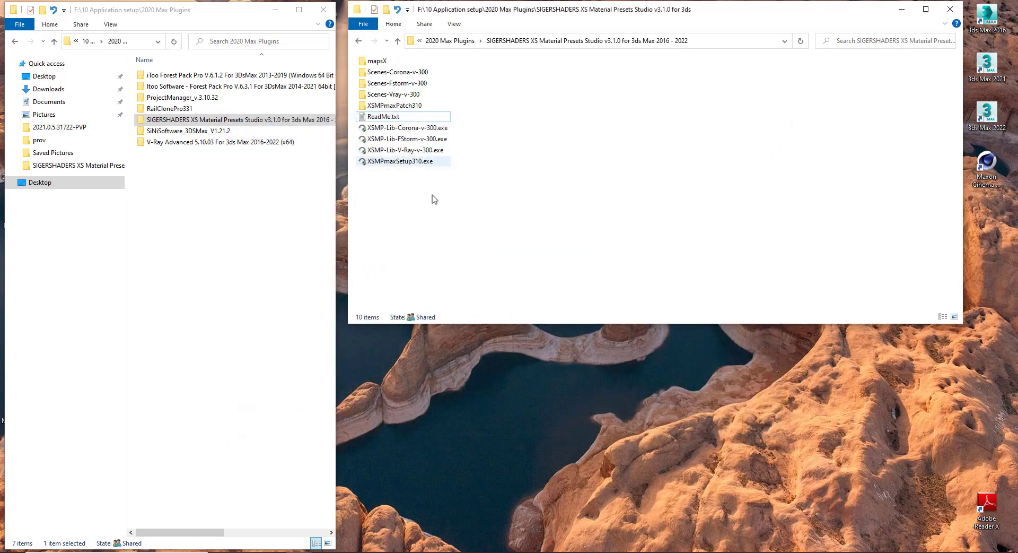
# Launch the XS Material Presets installer past the Windows warning and accept the licence
pyautogui.doubleClick(409, 163)
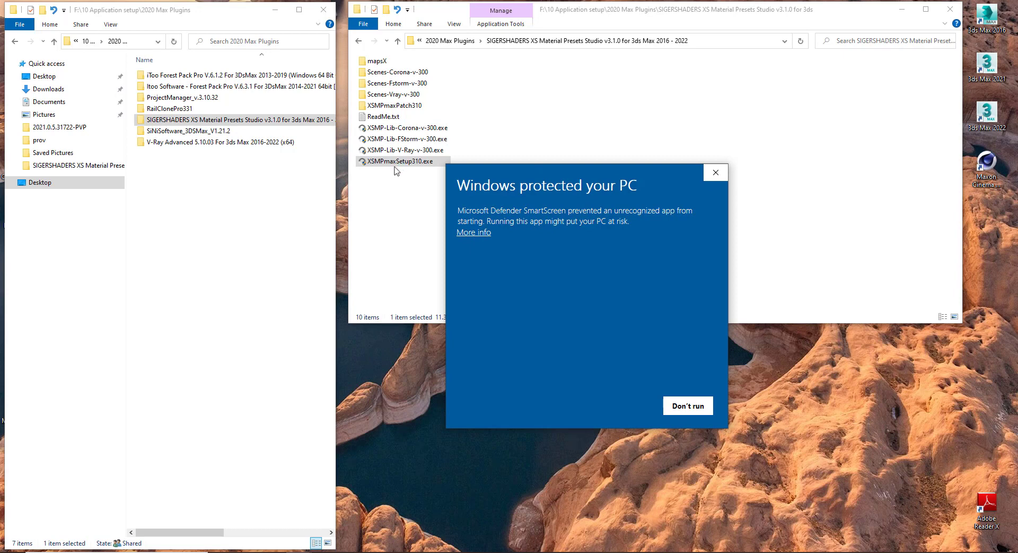
pyautogui.click(474, 233)
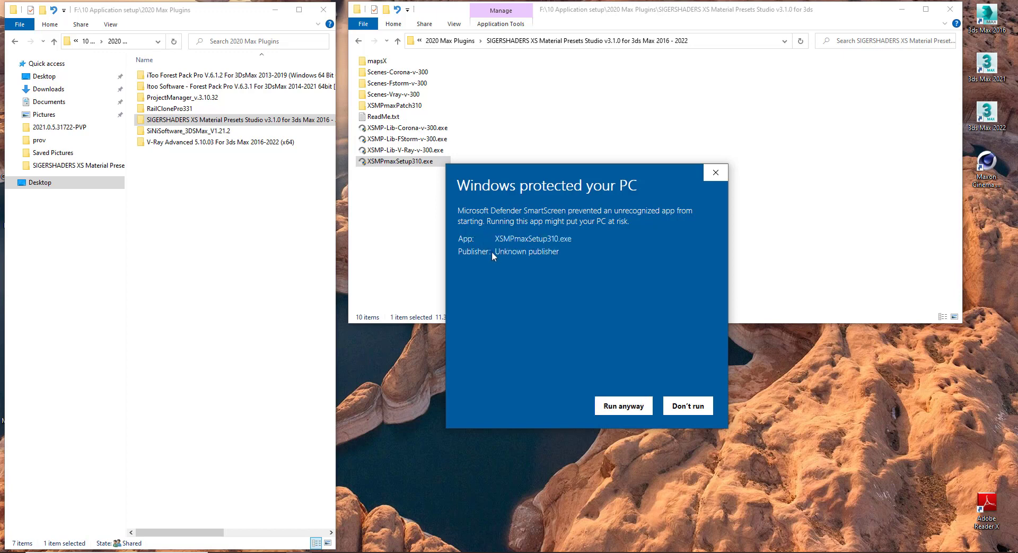
pyautogui.click(621, 406)
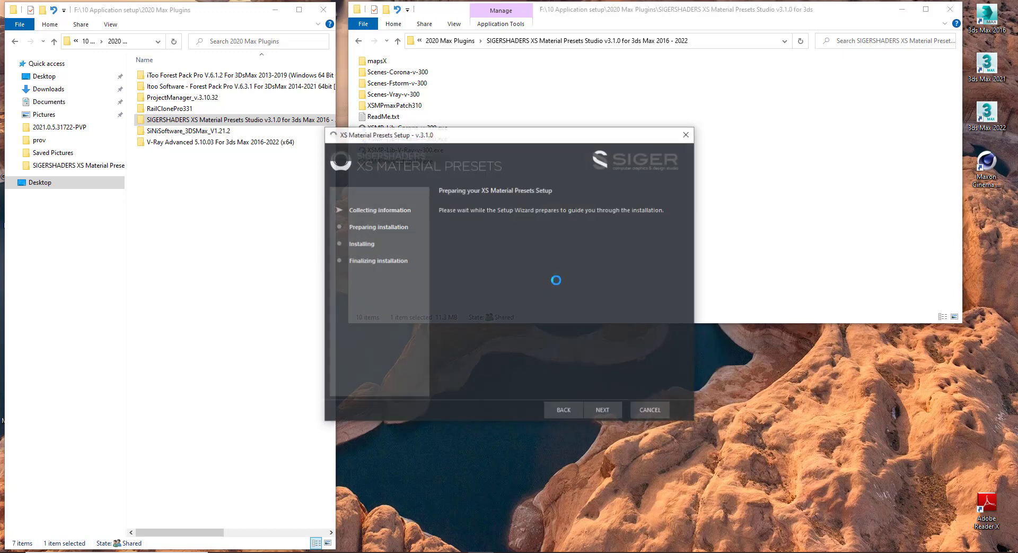
pyautogui.click(599, 410)
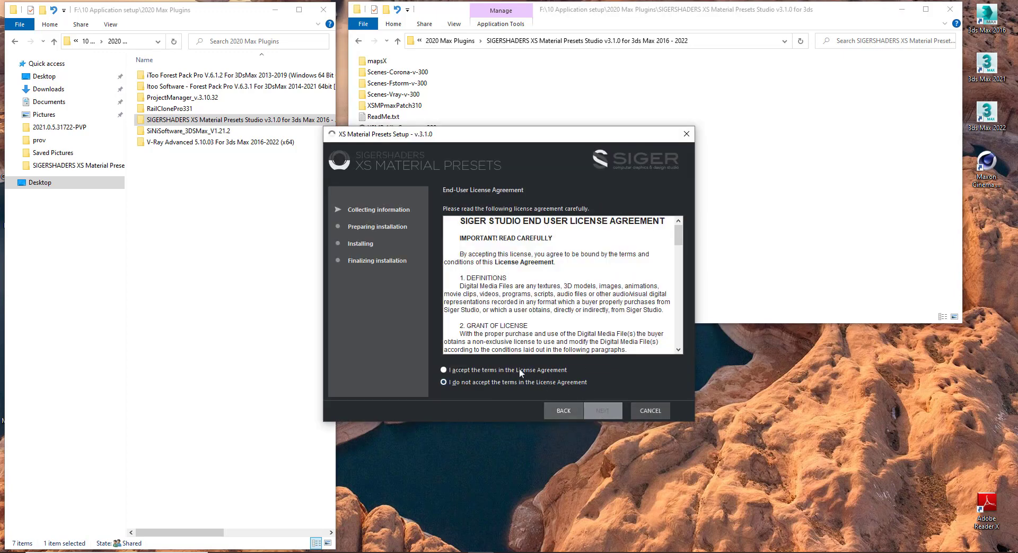
pyautogui.click(518, 367)
pyautogui.click(599, 408)
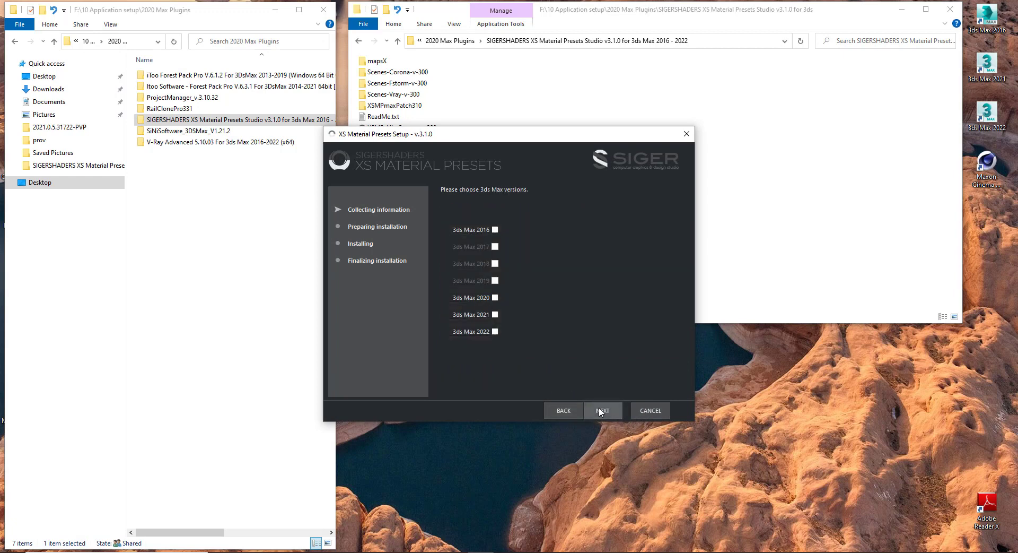
# Install the presets for 3ds Max 2016, 2021 and 2022, then finish the installer
pyautogui.click(494, 229)
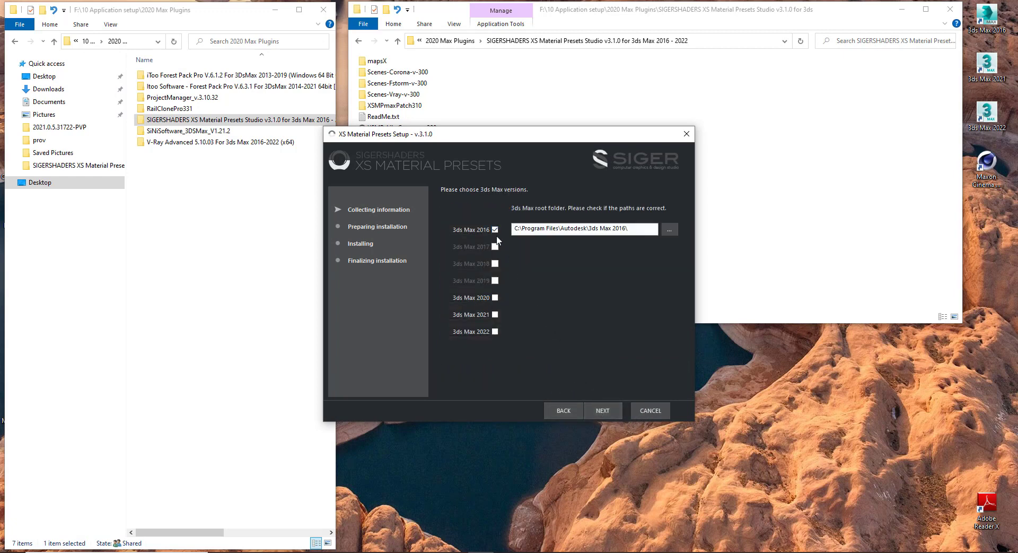
pyautogui.click(494, 314)
pyautogui.click(495, 331)
pyautogui.click(608, 410)
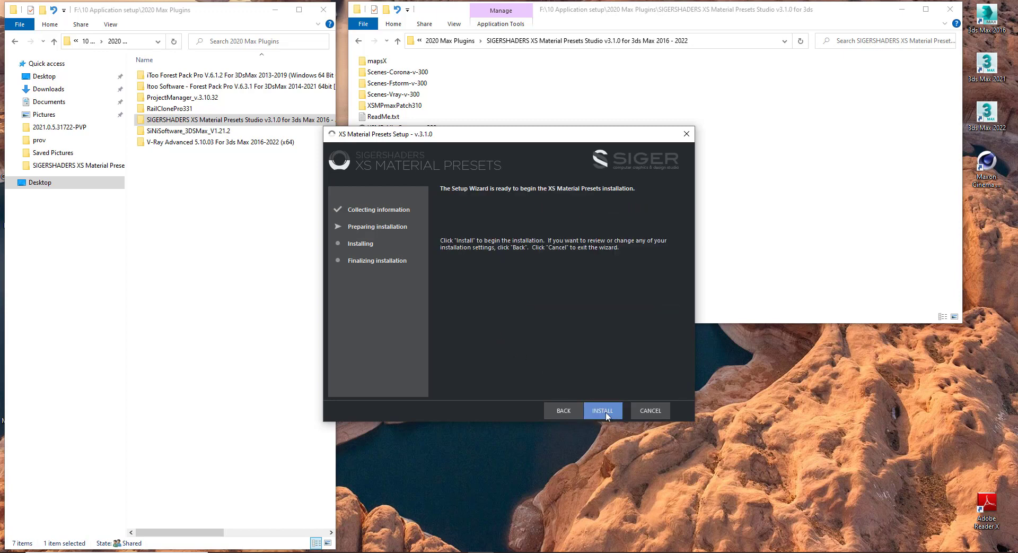
pyautogui.click(606, 413)
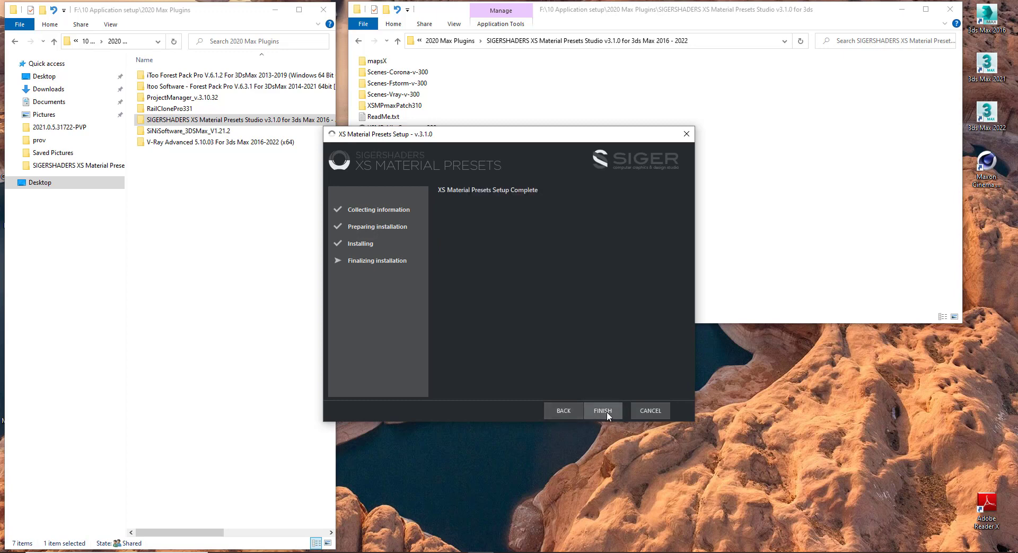
pyautogui.click(607, 412)
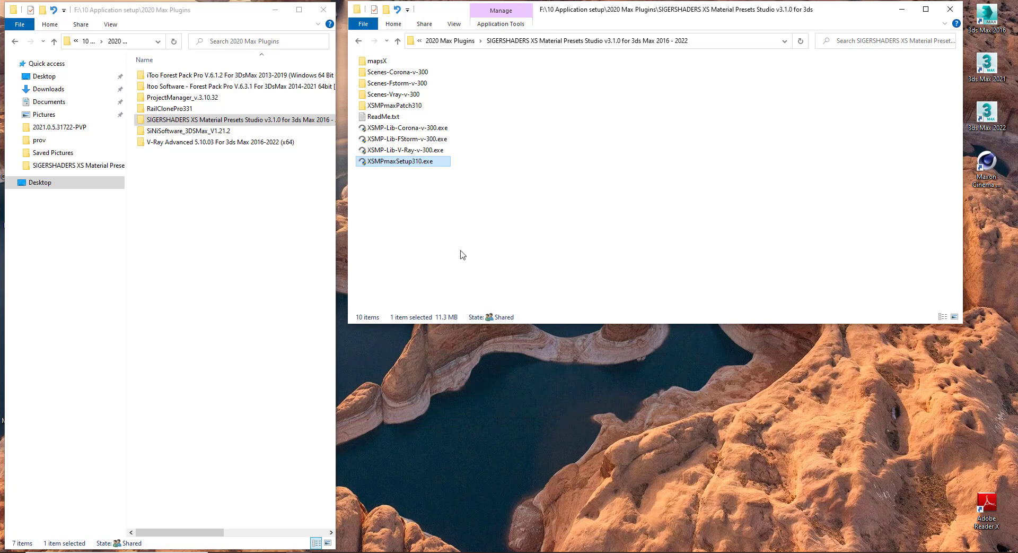
# Launch XSMP-Lib-V-Ray-v-300.exe and let it run despite the unrecognized-app warning
pyautogui.click(399, 153)
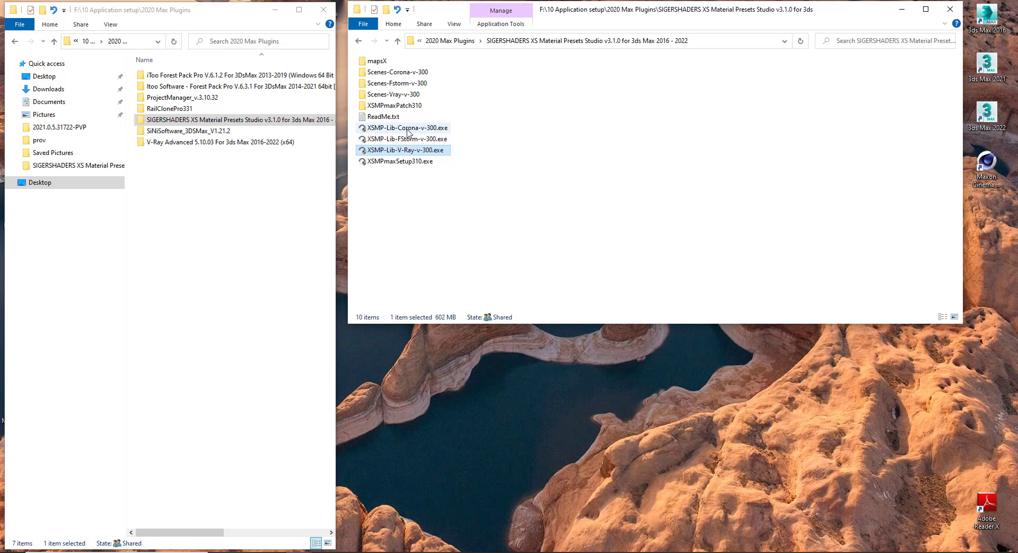
pyautogui.click(411, 198)
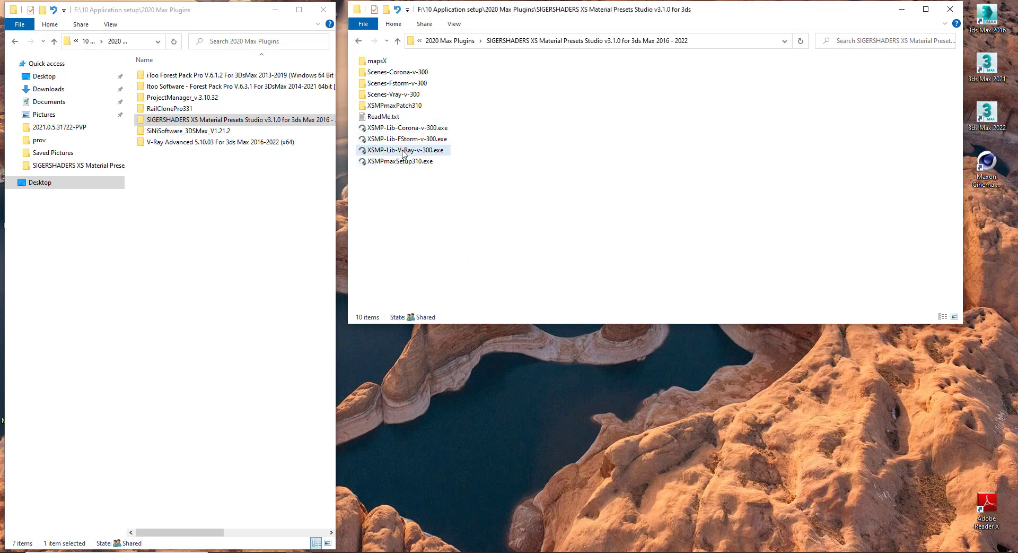
pyautogui.doubleClick(403, 151)
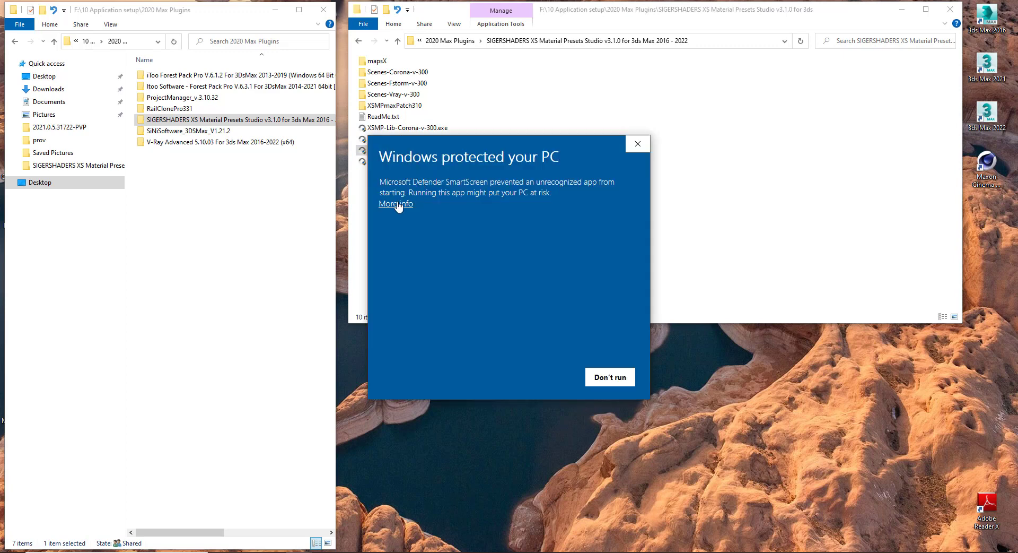
pyautogui.click(403, 204)
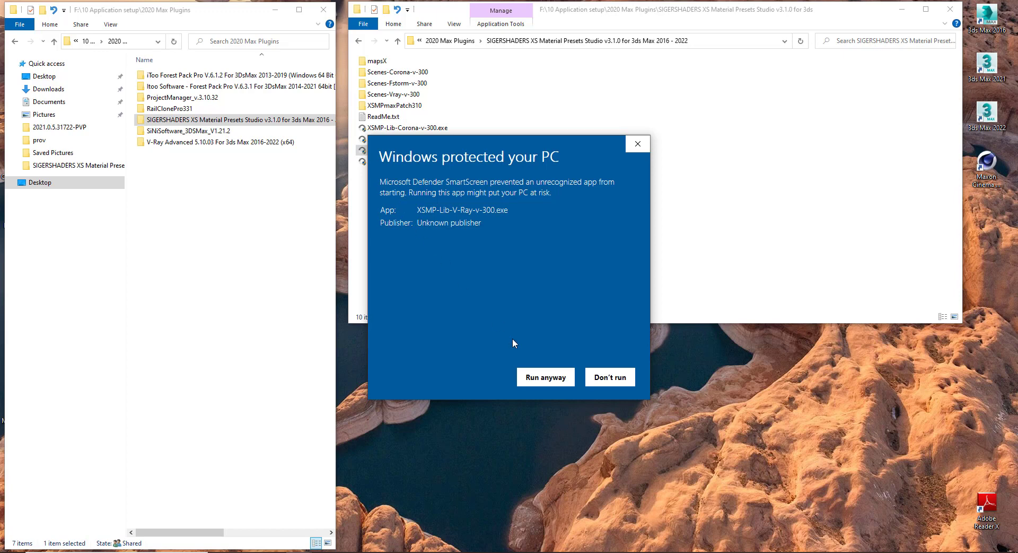
pyautogui.click(546, 377)
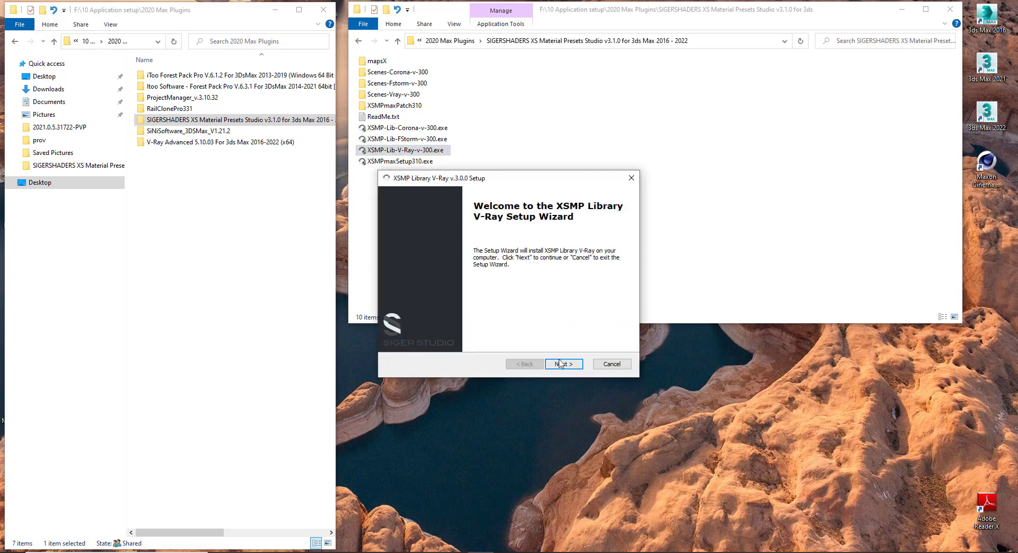
# Accept the V-Ray library licence, keep C:\ProgramData as the folder, and start installing
pyautogui.click(560, 363)
pyautogui.click(463, 324)
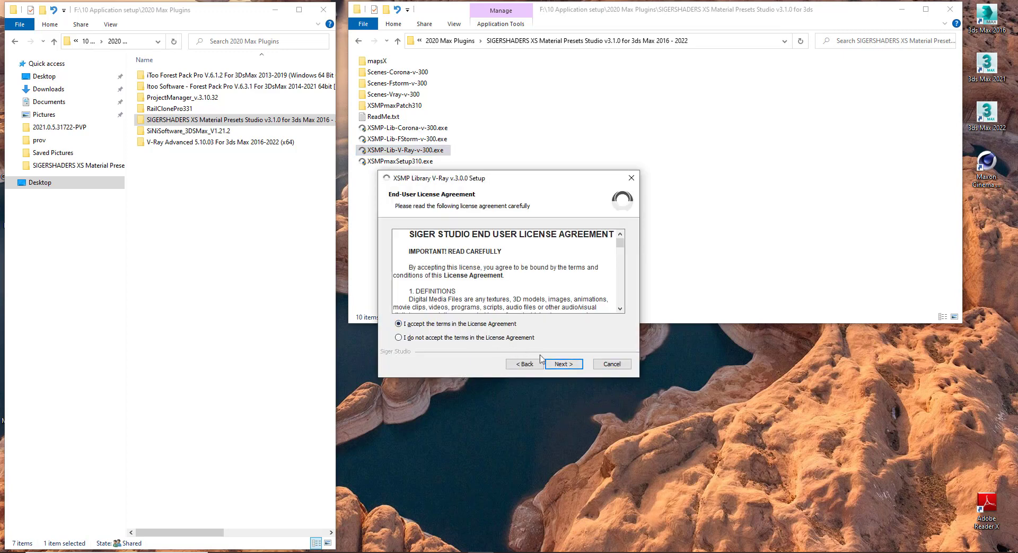
pyautogui.click(563, 365)
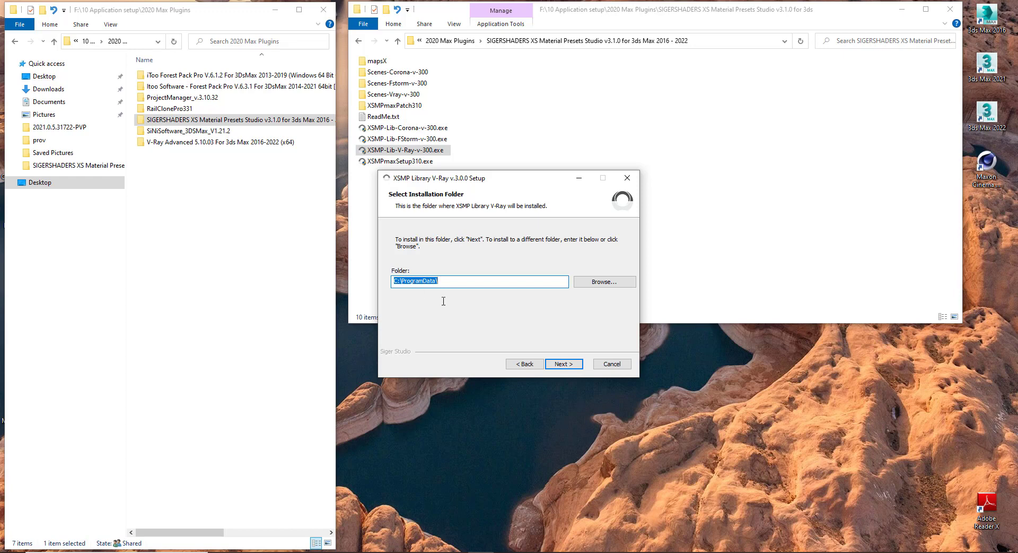
pyautogui.click(565, 363)
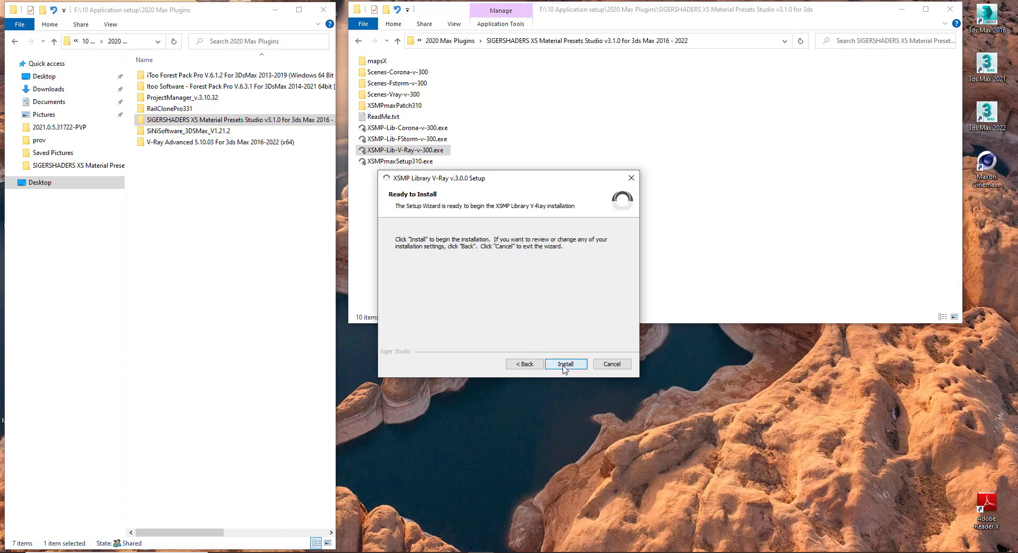
pyautogui.click(564, 364)
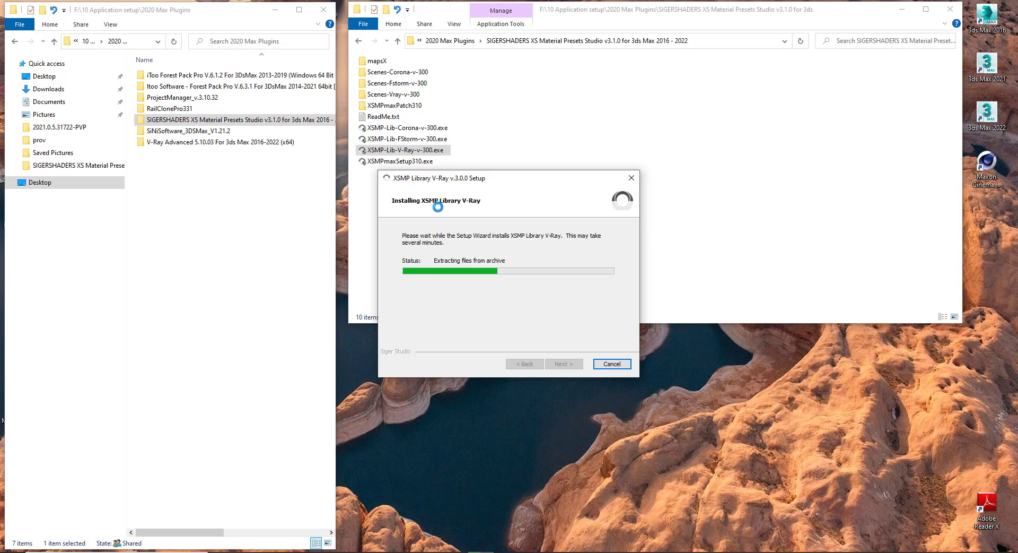
pyautogui.click(171, 209)
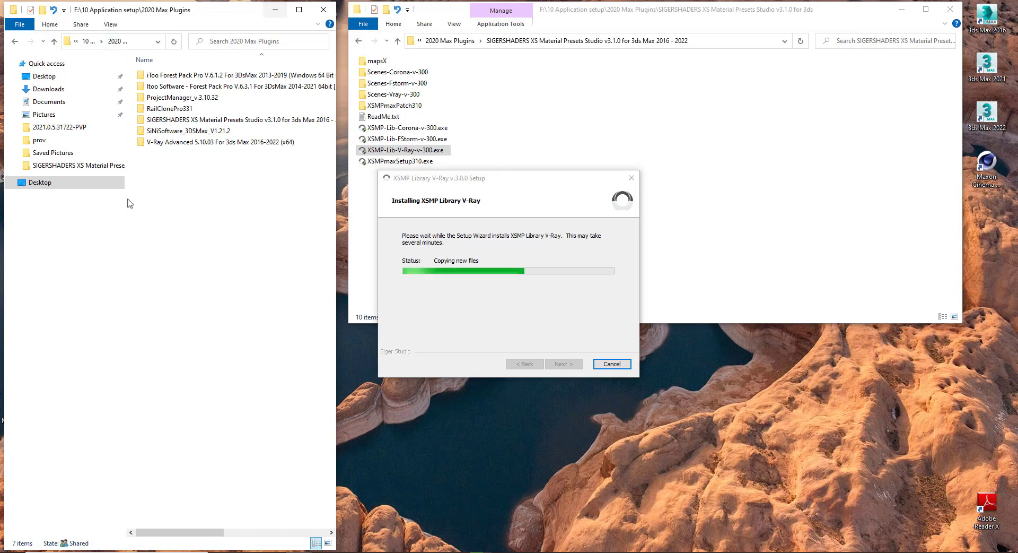
# Browse File Explorer to C:\ProgramData\Siger Studio
pyautogui.click(39, 186)
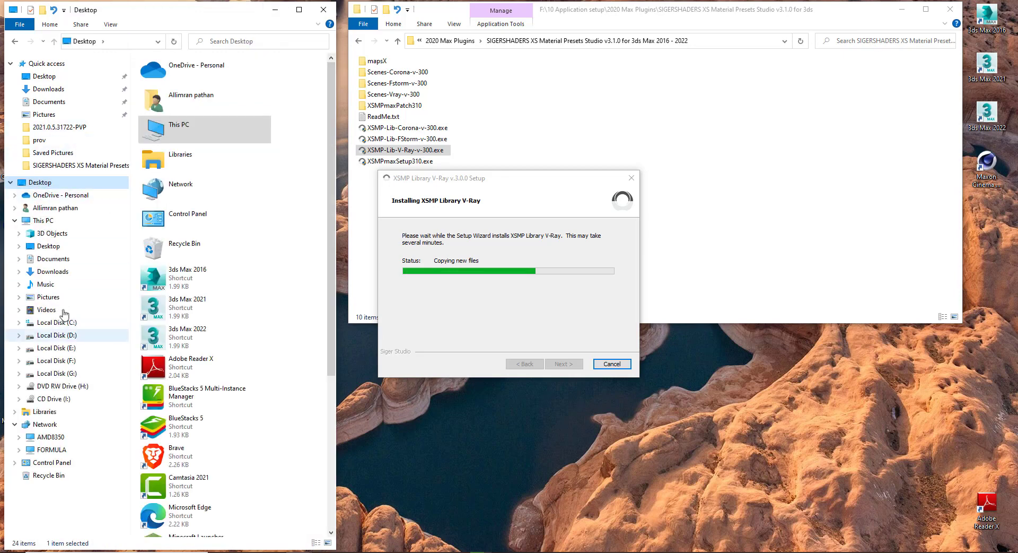
pyautogui.click(71, 321)
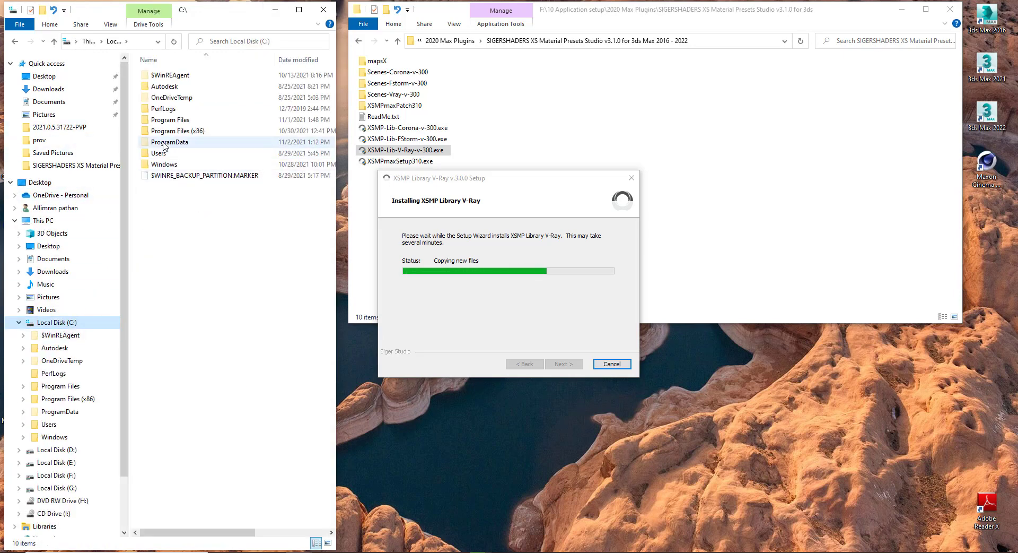
pyautogui.click(165, 145)
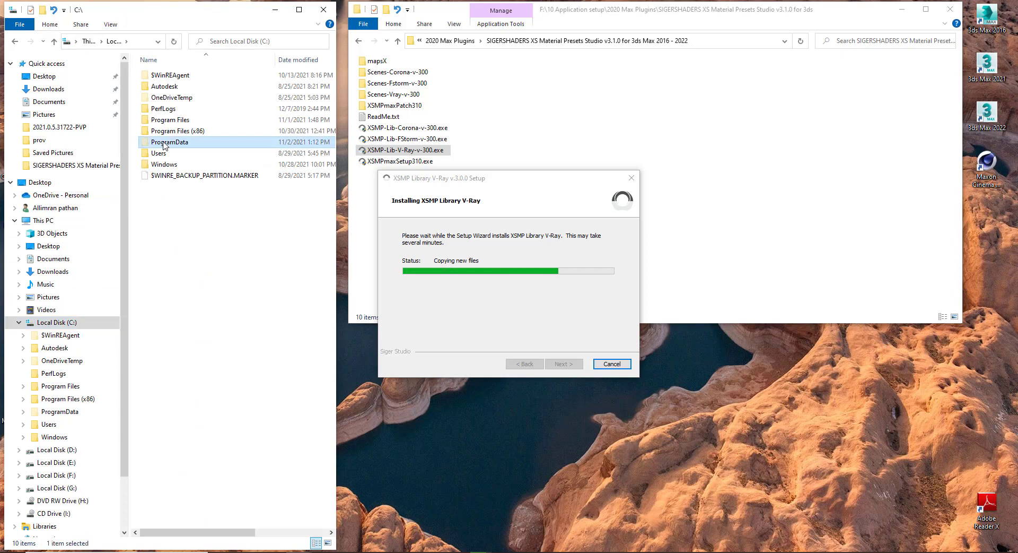
pyautogui.doubleClick(164, 143)
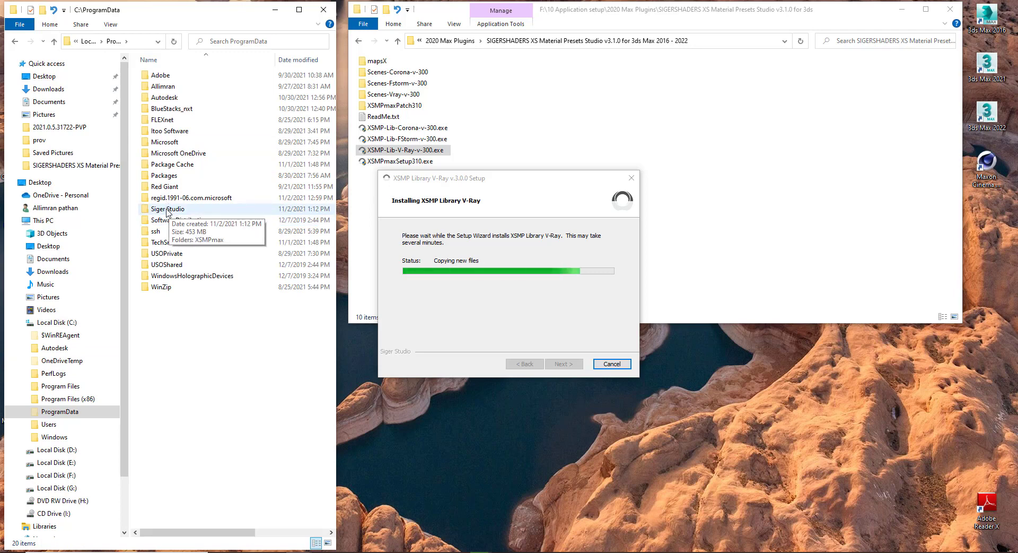
pyautogui.click(169, 209)
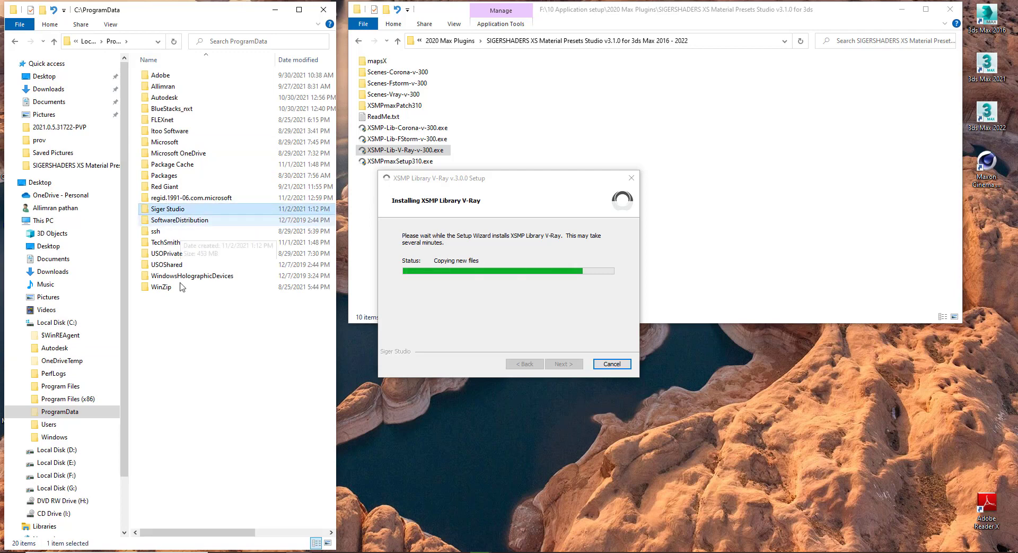
pyautogui.doubleClick(169, 209)
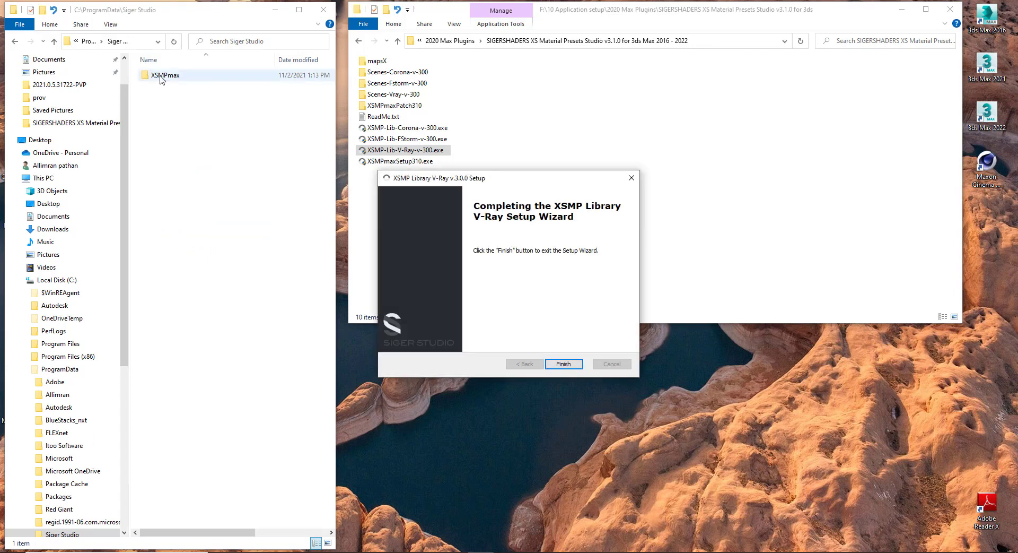
# Close the finished V-Ray setup, open XSMPmax, and select the Corona library installer
pyautogui.click(563, 364)
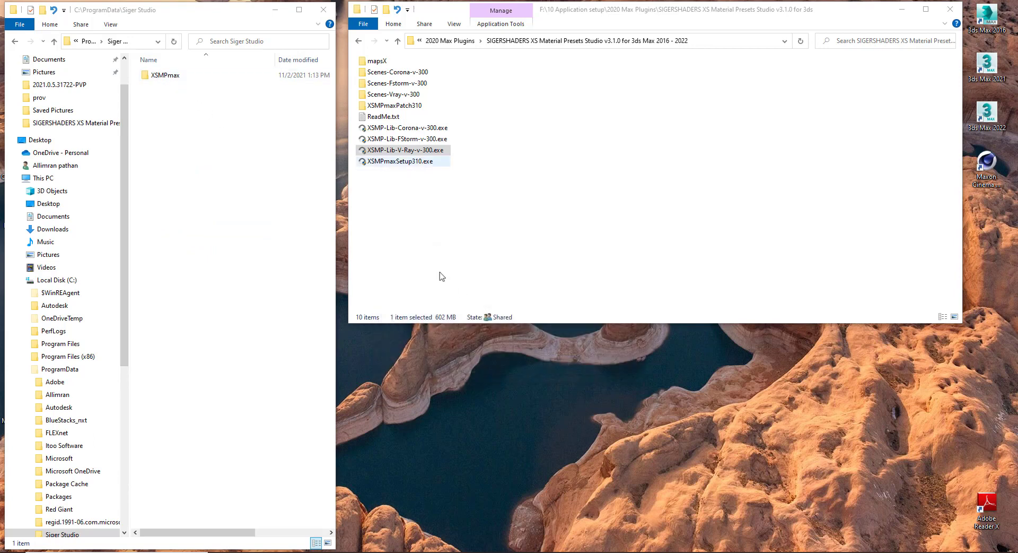
pyautogui.doubleClick(165, 75)
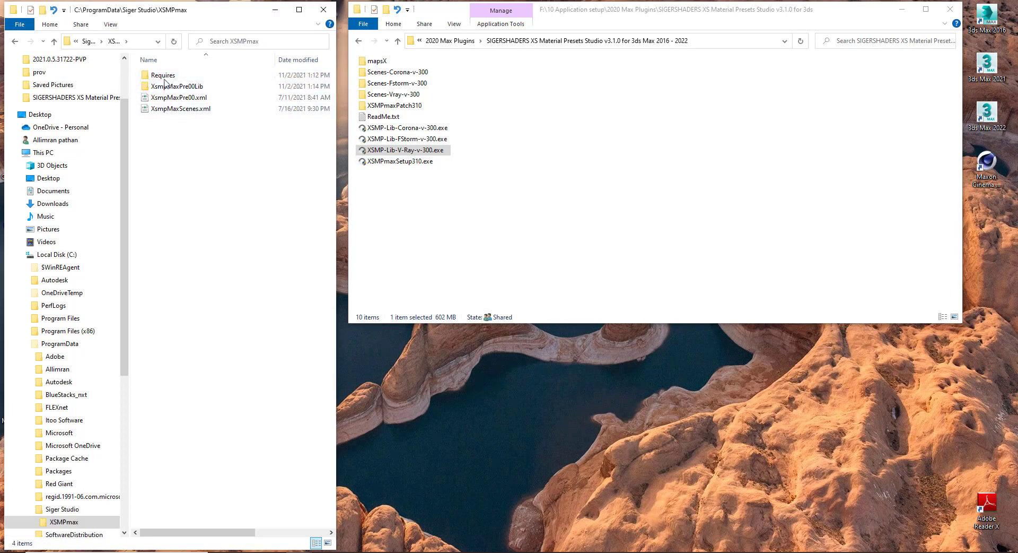
pyautogui.click(170, 88)
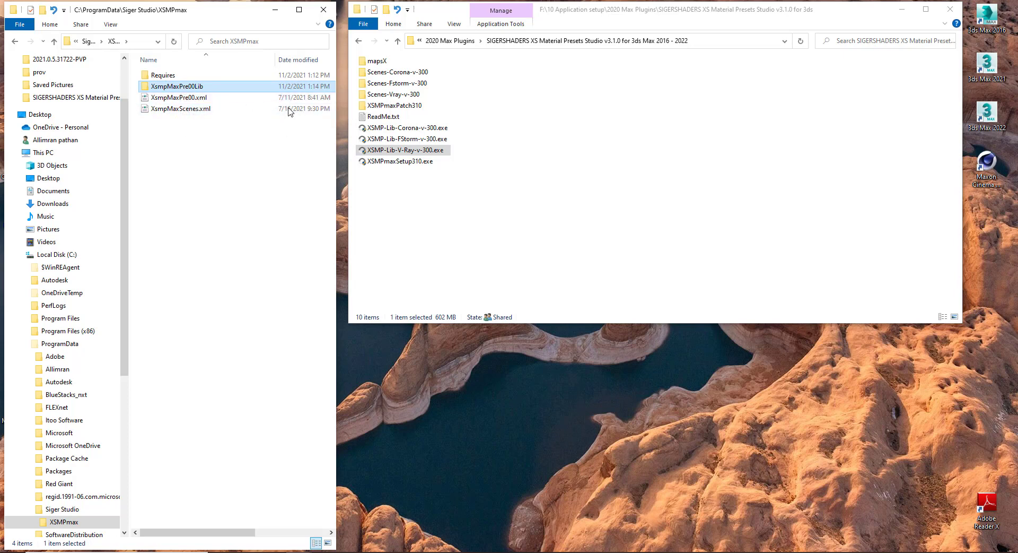
pyautogui.click(397, 132)
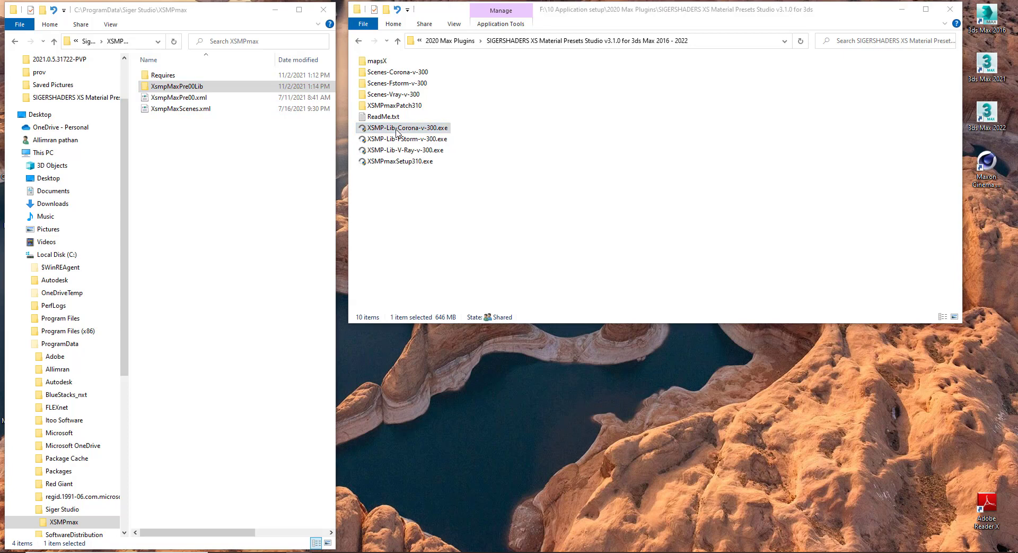
# Run XSMP-Lib-Corona-v-300.exe past the warning, accept the licence, install to C:\ProgramData, and finish
pyautogui.doubleClick(397, 133)
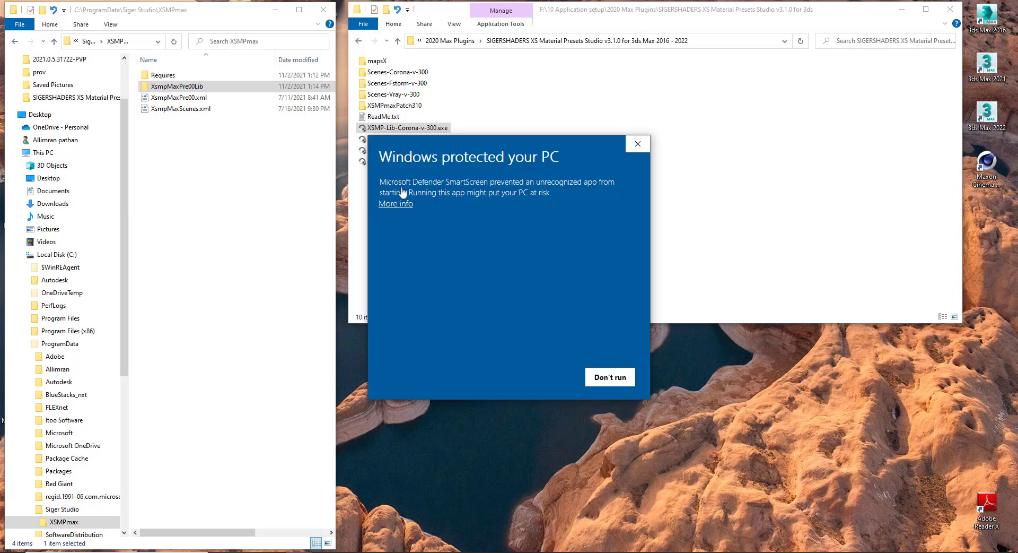
pyautogui.click(402, 205)
pyautogui.click(537, 380)
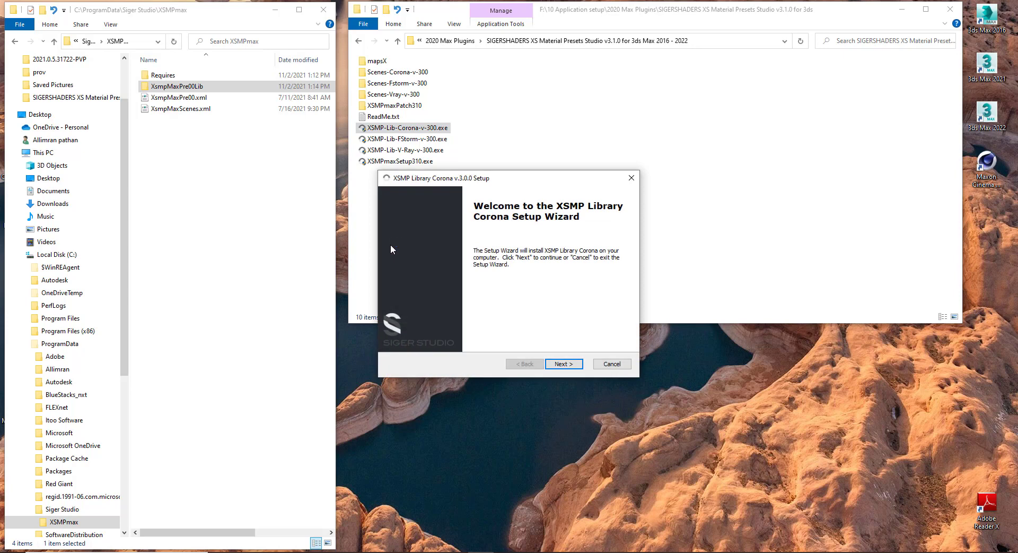
pyautogui.click(567, 364)
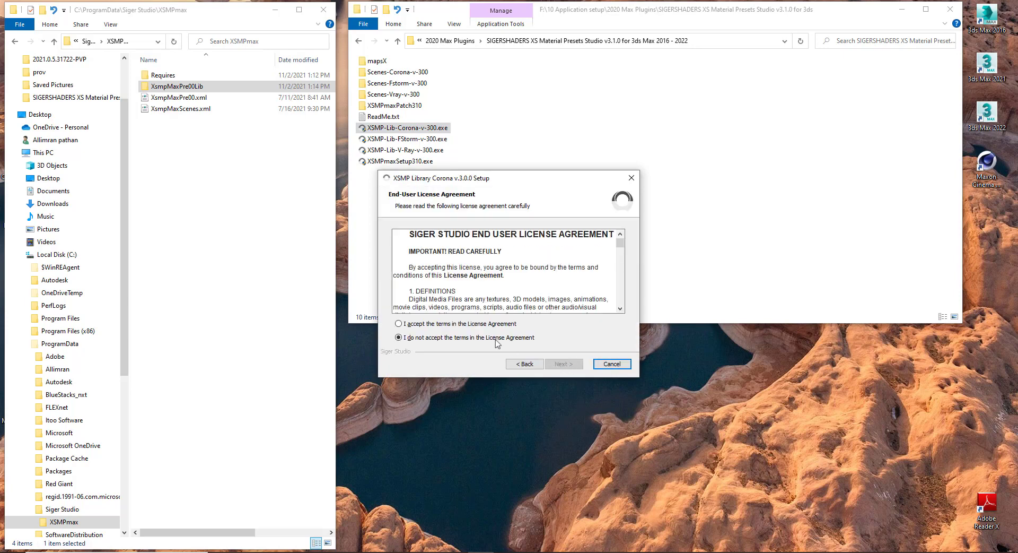
pyautogui.click(449, 329)
pyautogui.click(568, 364)
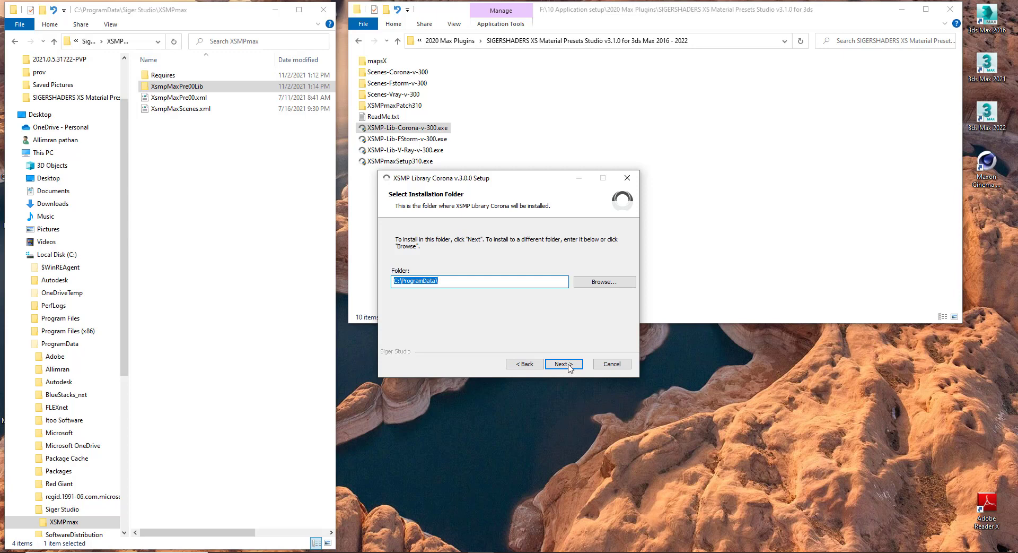
pyautogui.click(569, 364)
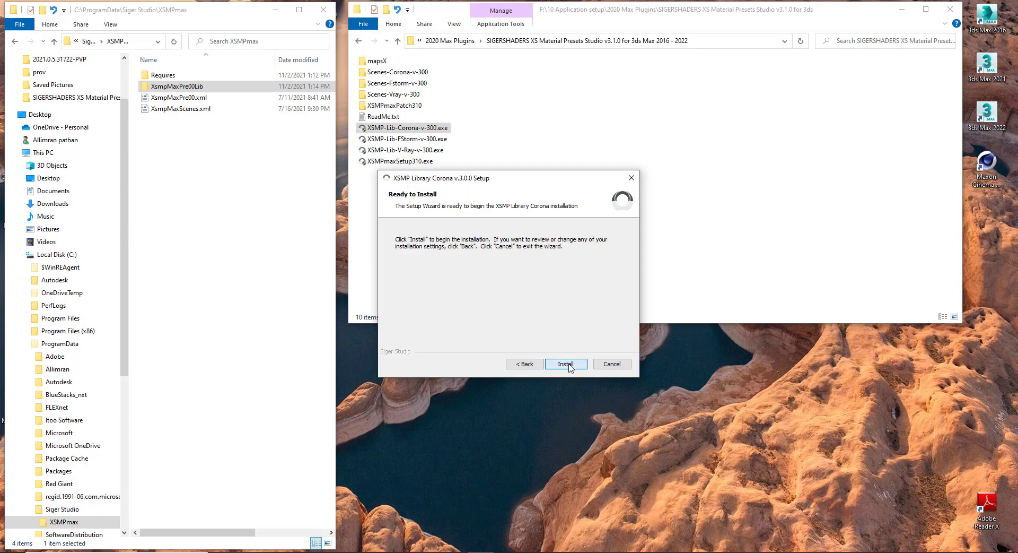
pyautogui.click(567, 364)
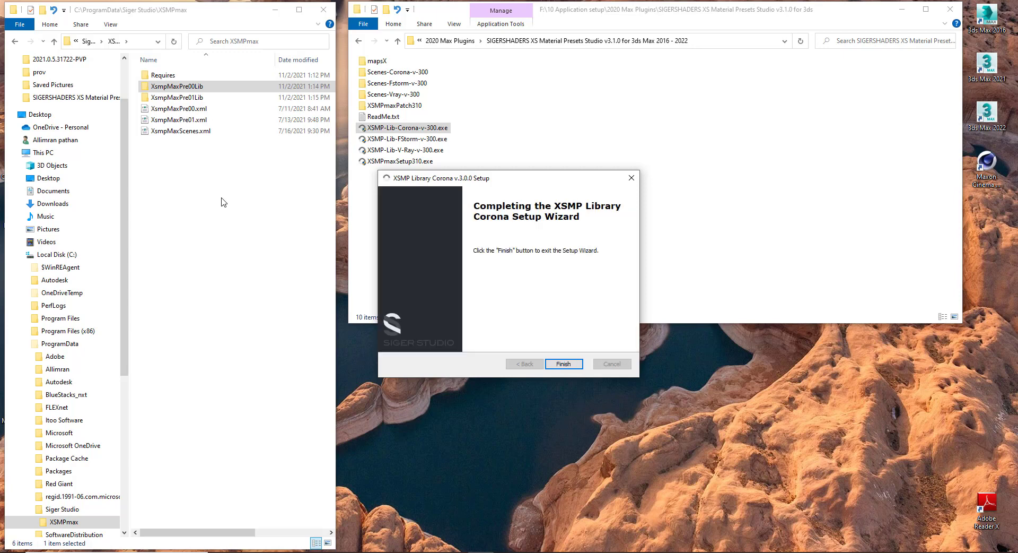
pyautogui.click(563, 364)
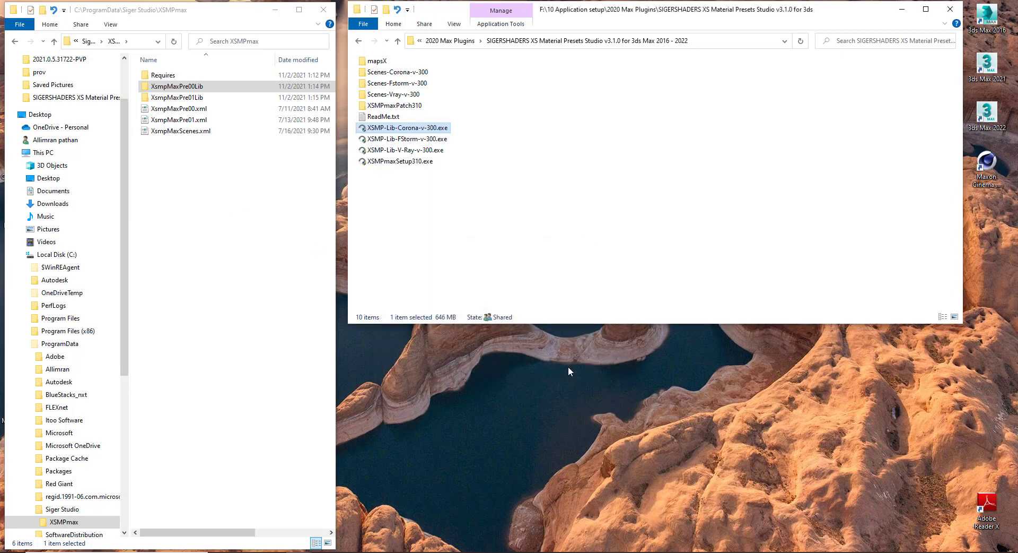
# Check the new library folders in XSMPmax, leaving the Corona installer selected
pyautogui.click(197, 89)
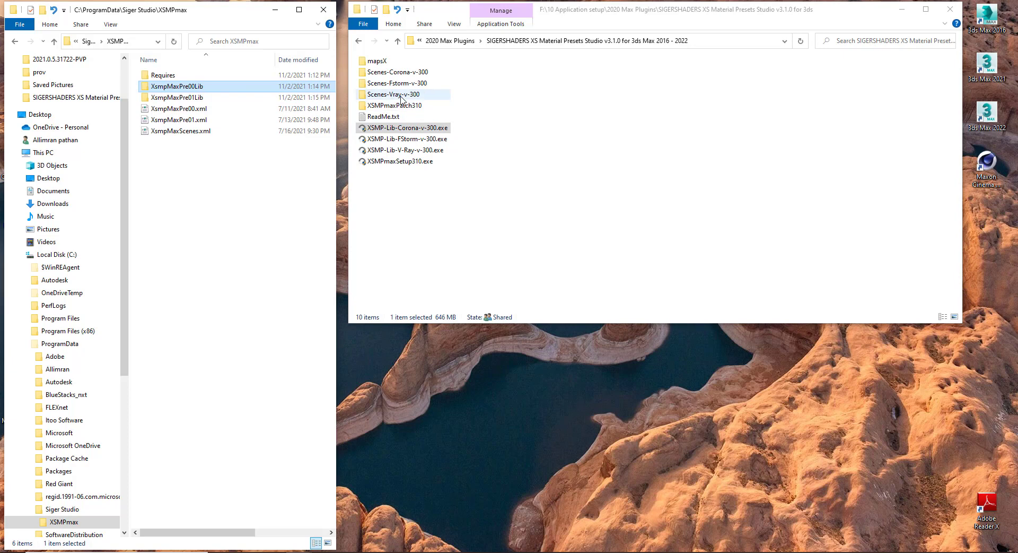
pyautogui.click(405, 150)
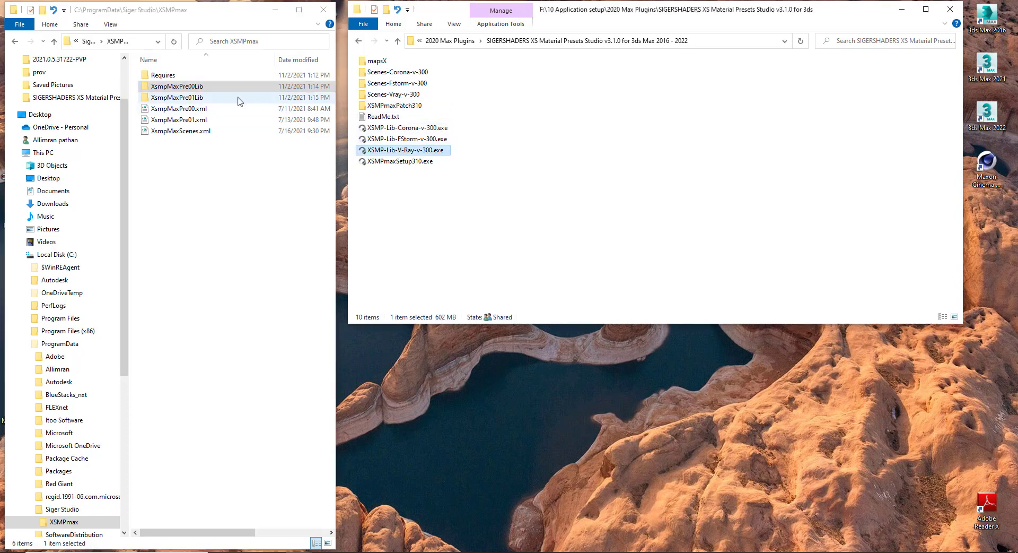
pyautogui.click(204, 89)
pyautogui.click(405, 128)
# Look through the XSMPmax and installer folders and select the Scenes-Vray-v-300 folder
pyautogui.click(184, 97)
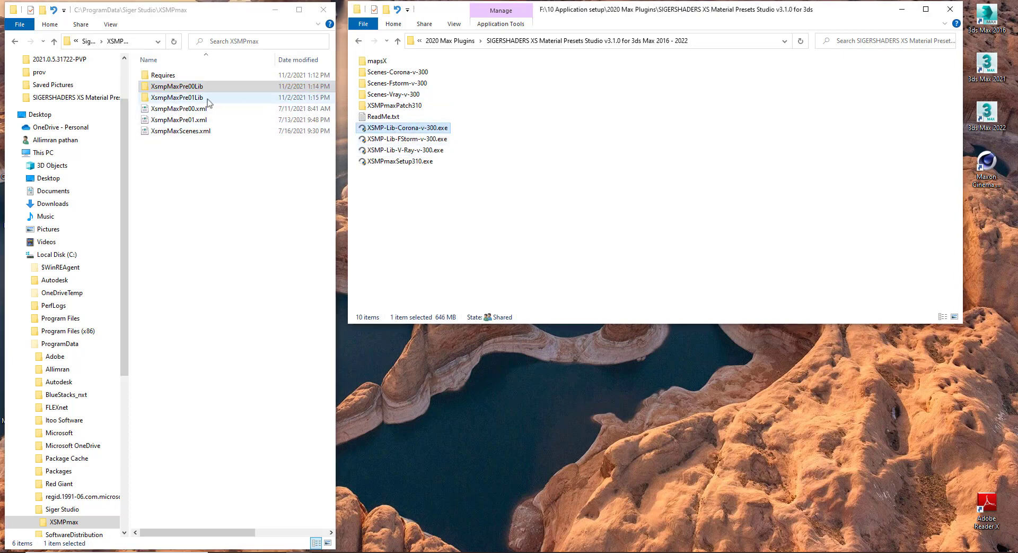
pyautogui.click(209, 181)
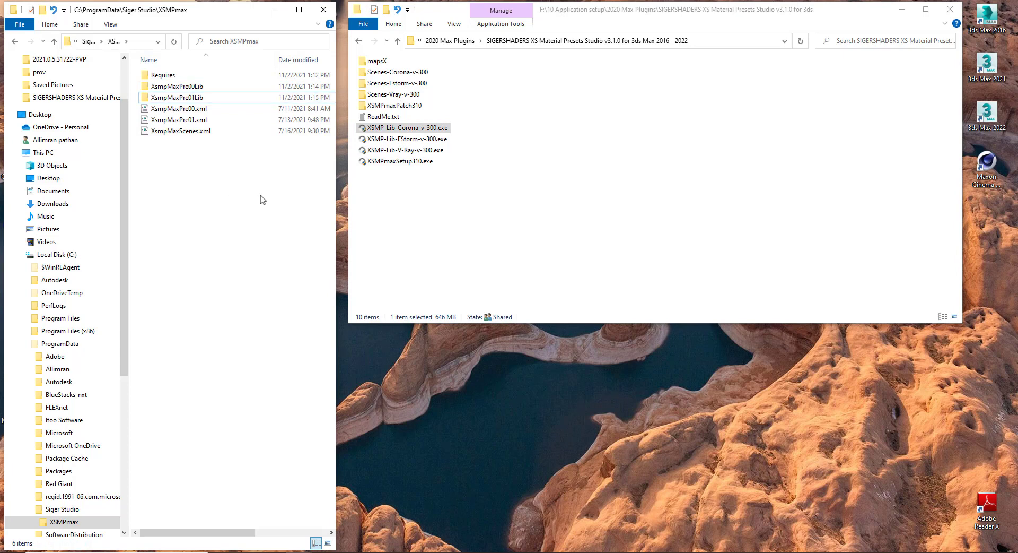
pyautogui.click(443, 260)
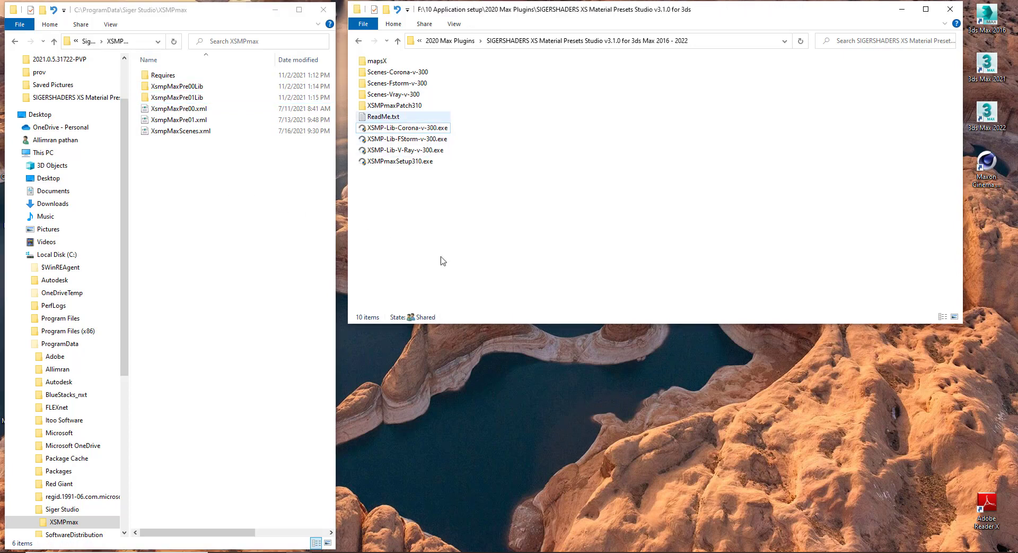
pyautogui.rightClick(152, 177)
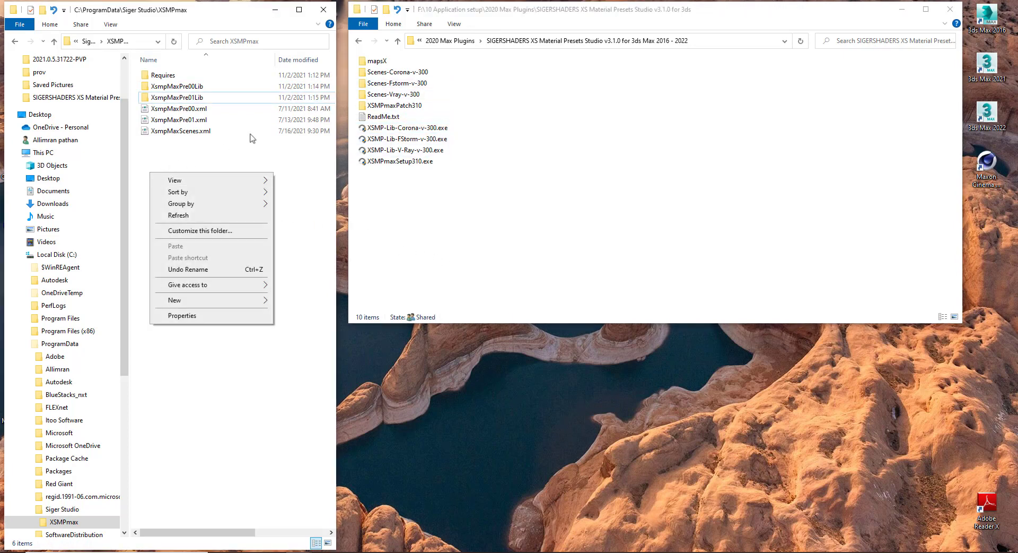
pyautogui.click(385, 83)
pyautogui.click(385, 73)
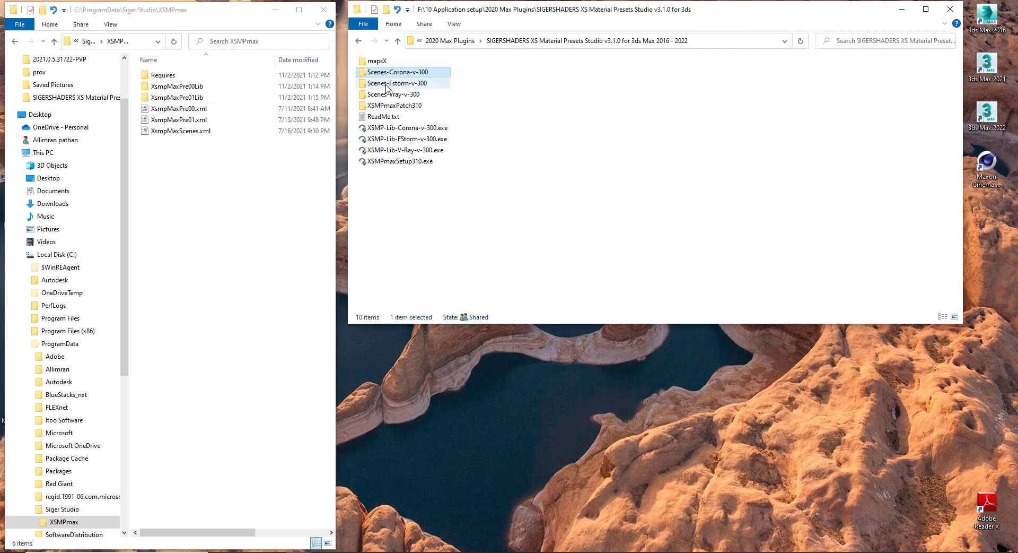
pyautogui.click(387, 95)
# Copy the word 'Scenes' from the Scenes-Vray-v-300 folder name
pyautogui.click(387, 96)
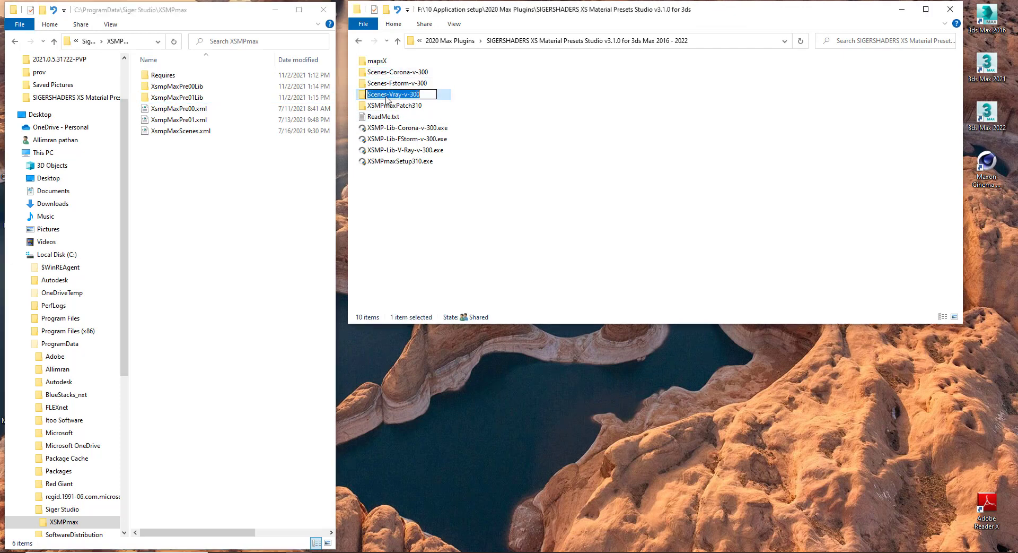
pyautogui.doubleClick(382, 94)
pyautogui.rightClick(379, 99)
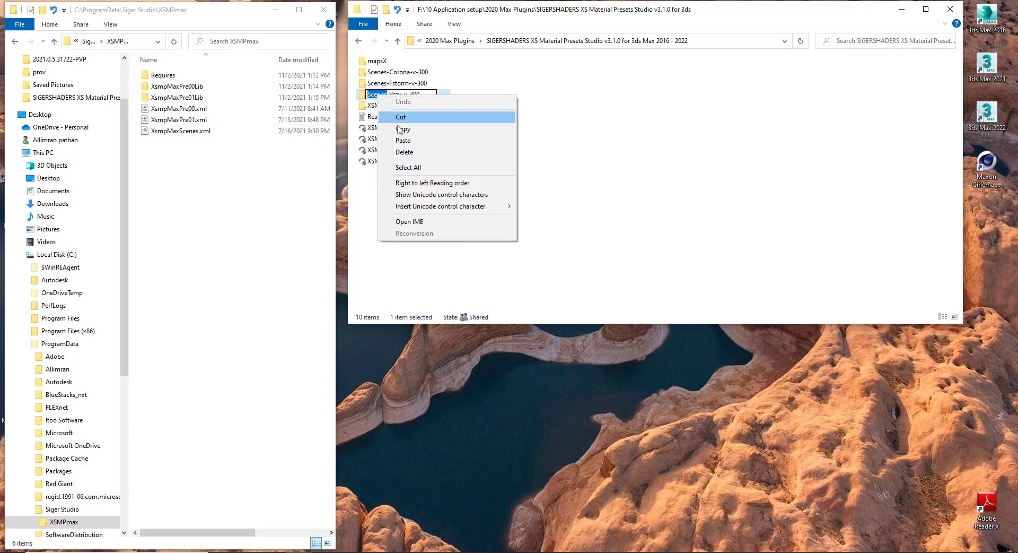
pyautogui.click(395, 125)
pyautogui.rightClick(204, 174)
pyautogui.moveTo(262, 301)
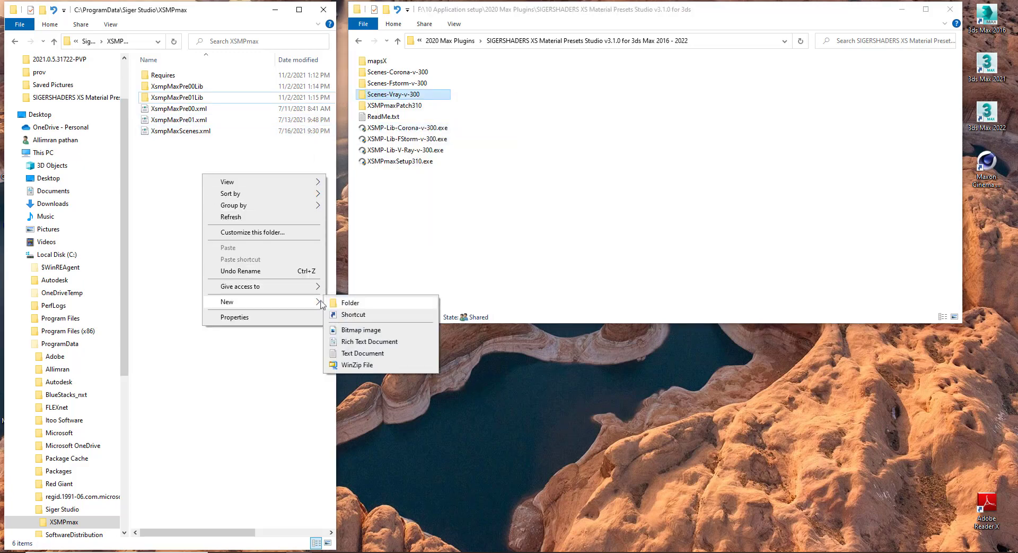
pyautogui.click(441, 221)
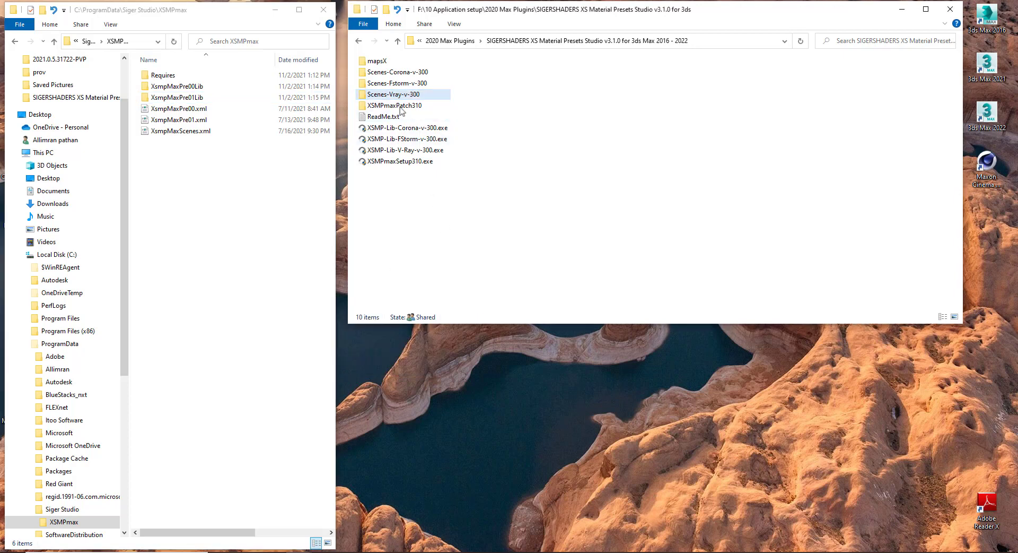
# Copy Scenes-Vray-v-300 into XSMPmax, then open the Scenes-Corona-v-300 folder
pyautogui.click(398, 97)
pyautogui.click(149, 183)
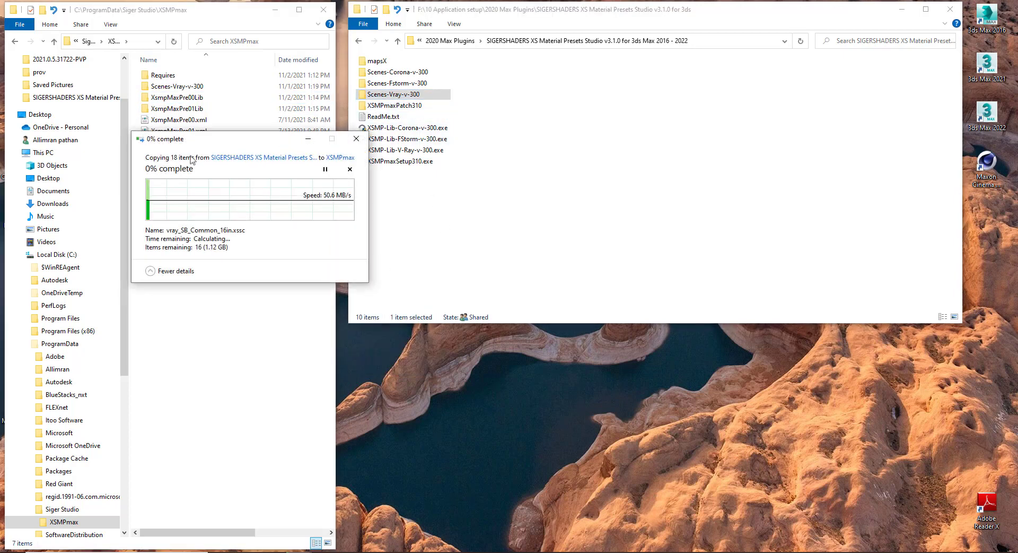
pyautogui.moveTo(227, 136); pyautogui.dragTo(318, 204)
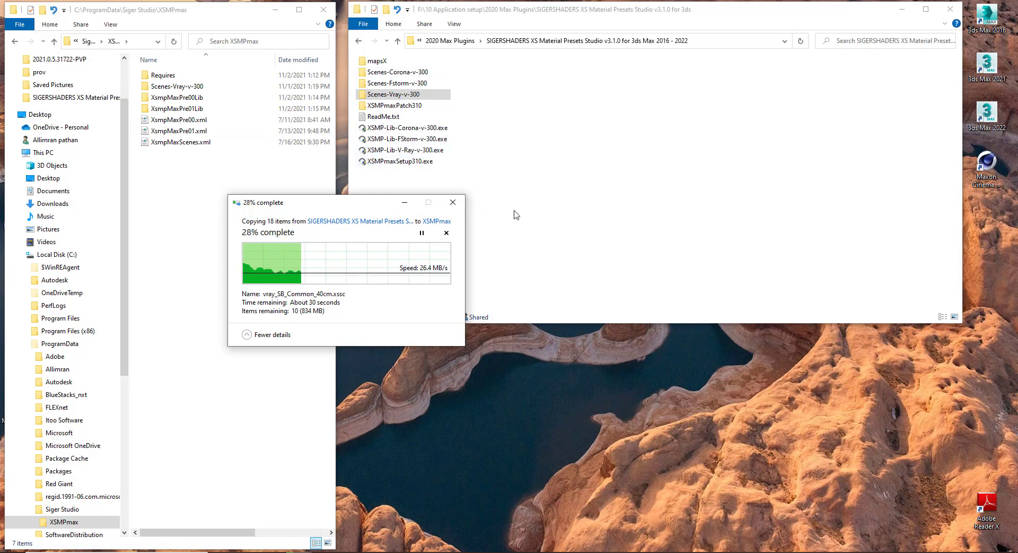
pyautogui.doubleClick(398, 72)
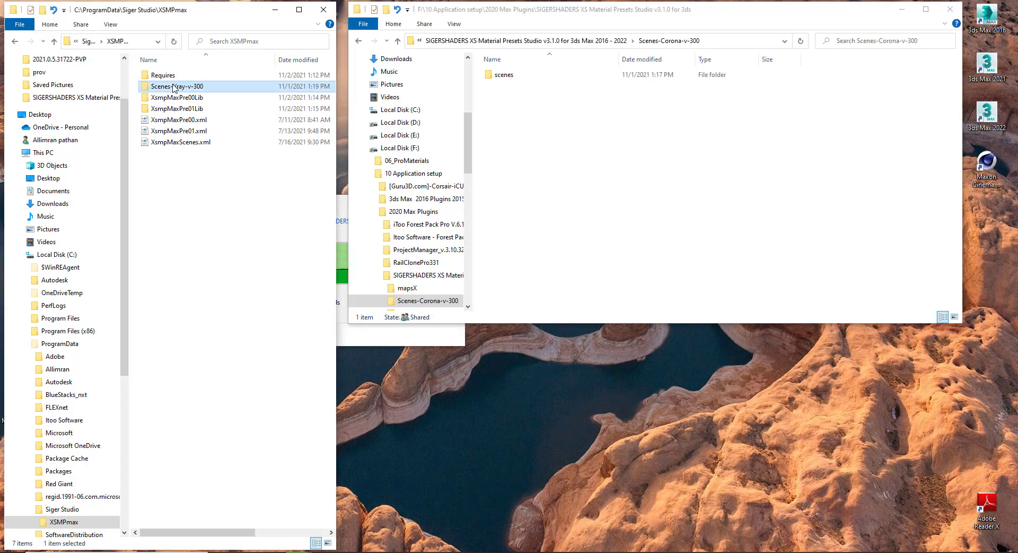
# Rename the copied Scenes-Vray-v-300 folder in XSMPmax to 'Scenes'
pyautogui.doubleClick(173, 87)
pyautogui.click(55, 41)
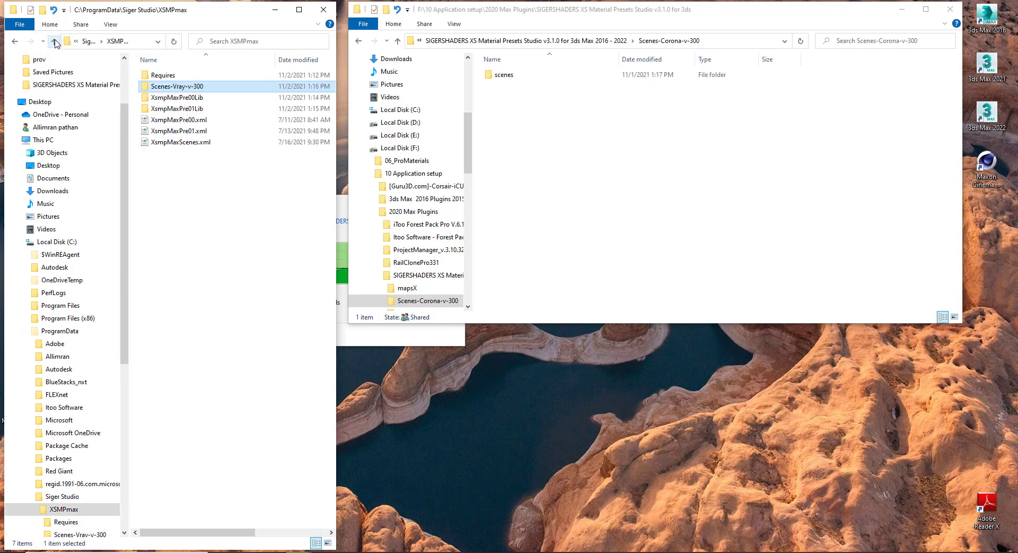
pyautogui.click(341, 202)
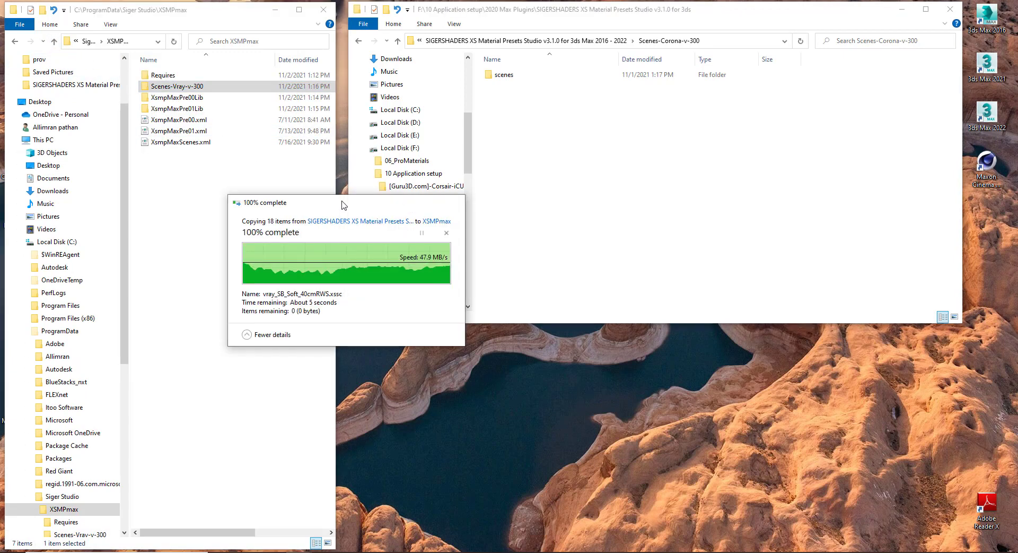
pyautogui.click(174, 88)
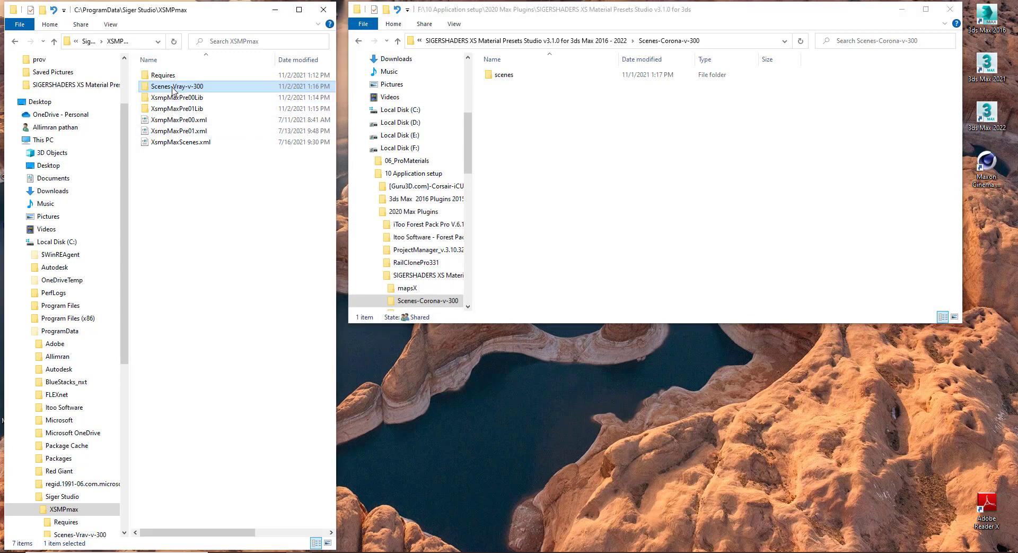
pyautogui.click(172, 87)
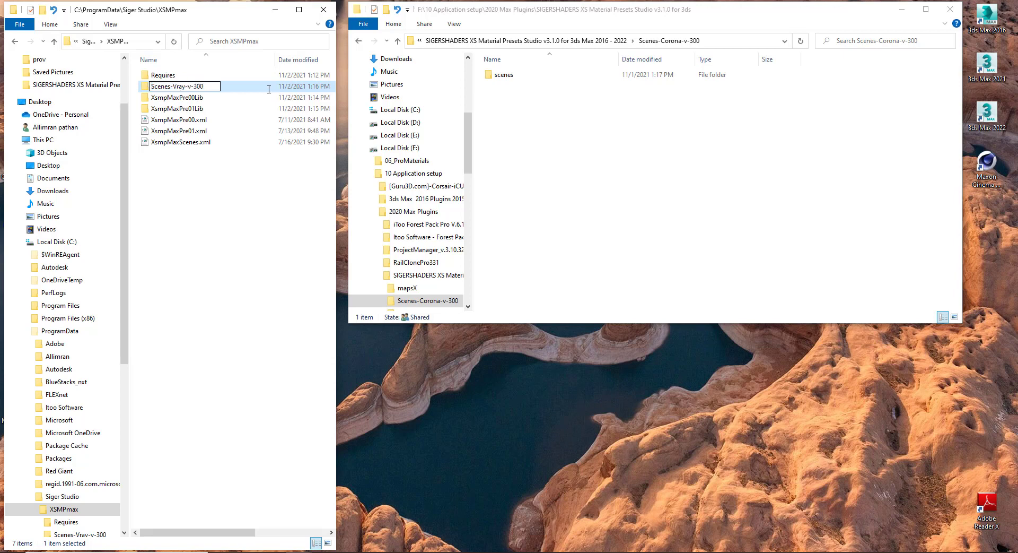
pyautogui.hotkey('shift', 'End')
pyautogui.press('BackSpace')
pyautogui.press('Return')
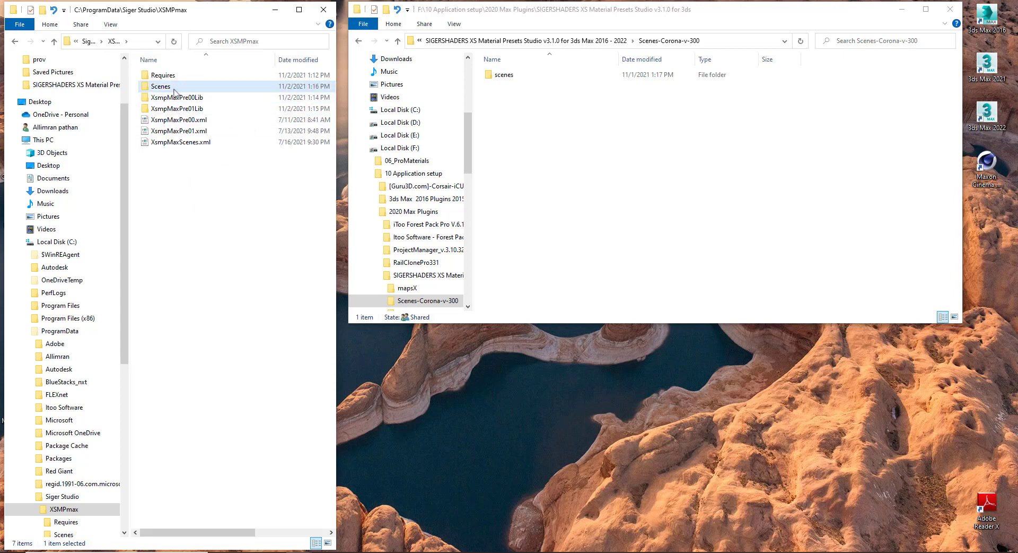
# Move the 16 vray scene files from the nested scenes subfolder up into XSMPmax\Scenes
pyautogui.doubleClick(171, 86)
pyautogui.doubleClick(171, 74)
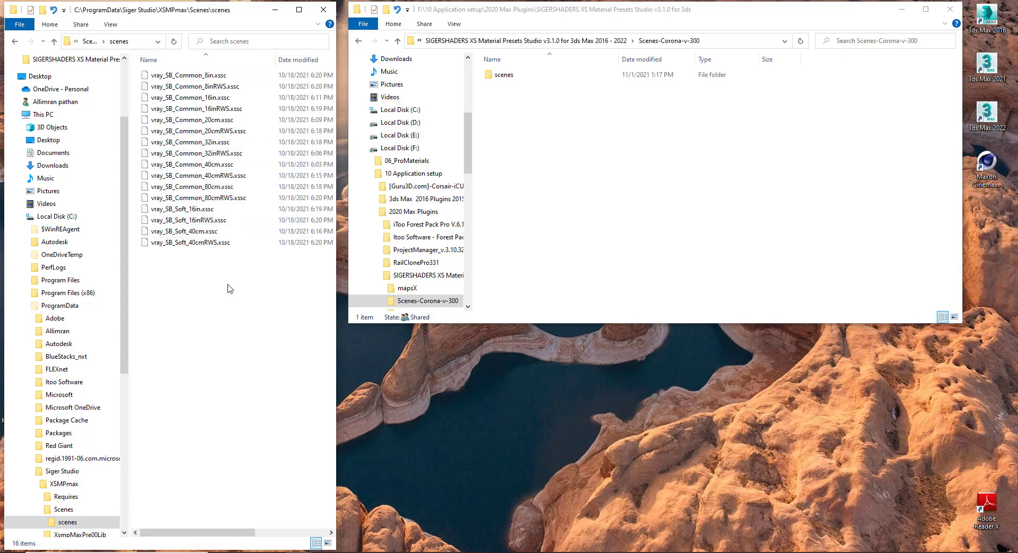
pyautogui.hotkey('ctrl', 'a')
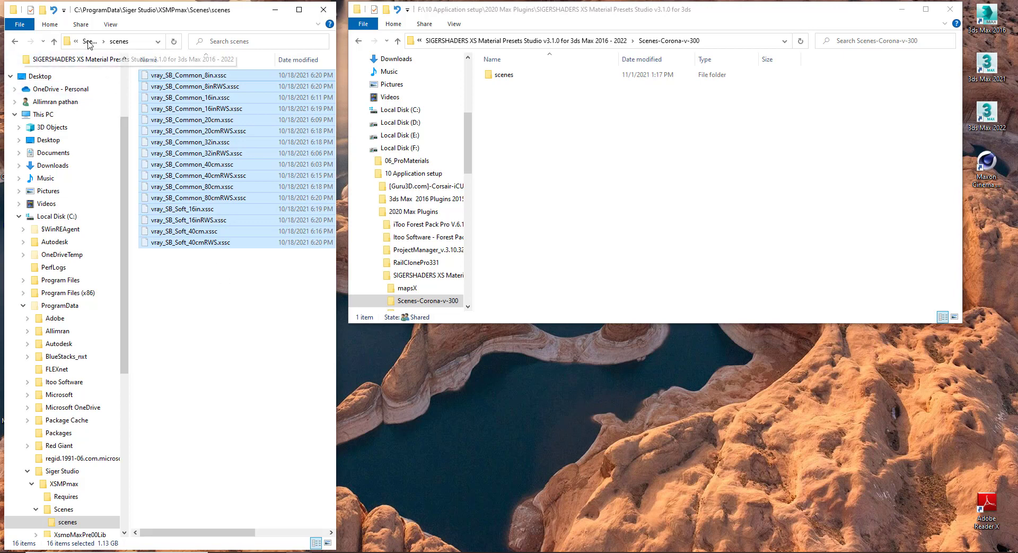
pyautogui.click(90, 40)
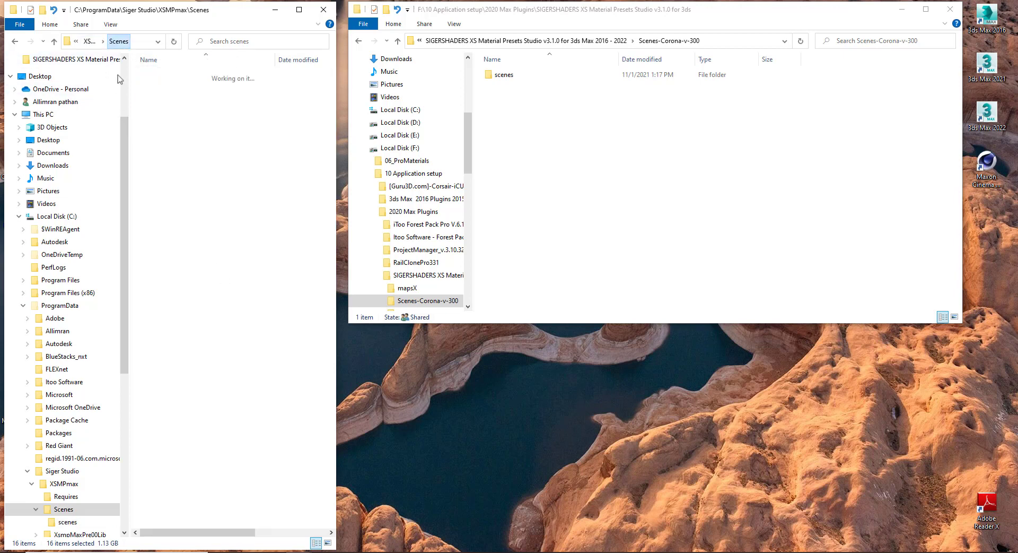
pyautogui.click(64, 483)
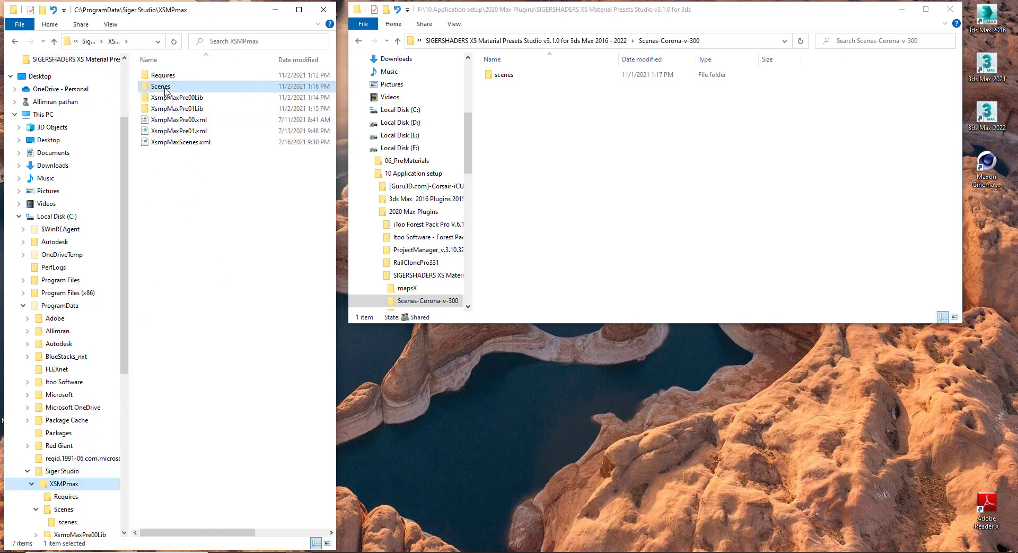
pyautogui.doubleClick(162, 87)
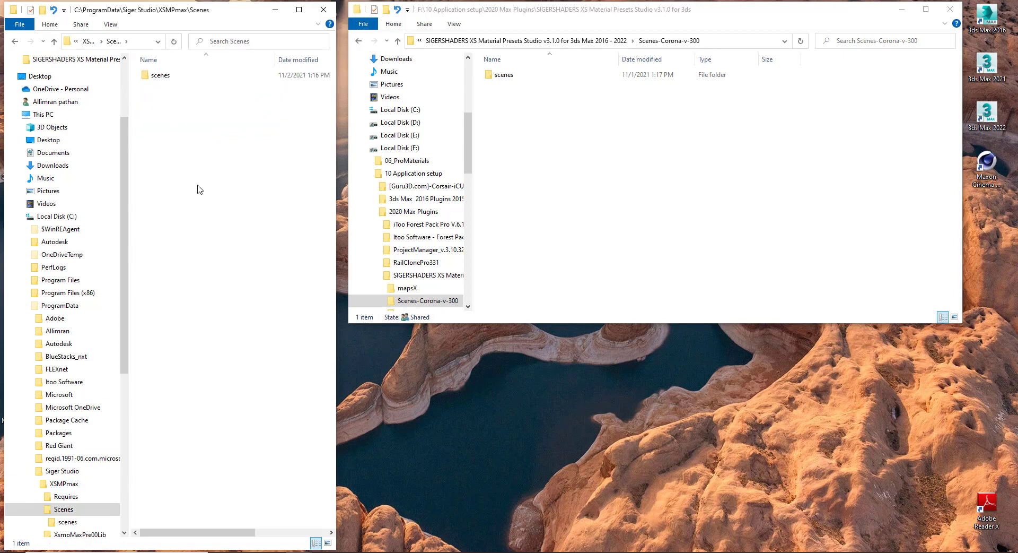
pyautogui.hotkey('ctrl', 'v')
# Permanently delete the leftover nested scenes subfolder and recheck the Scenes folder's contents
pyautogui.click(207, 336)
pyautogui.click(158, 78)
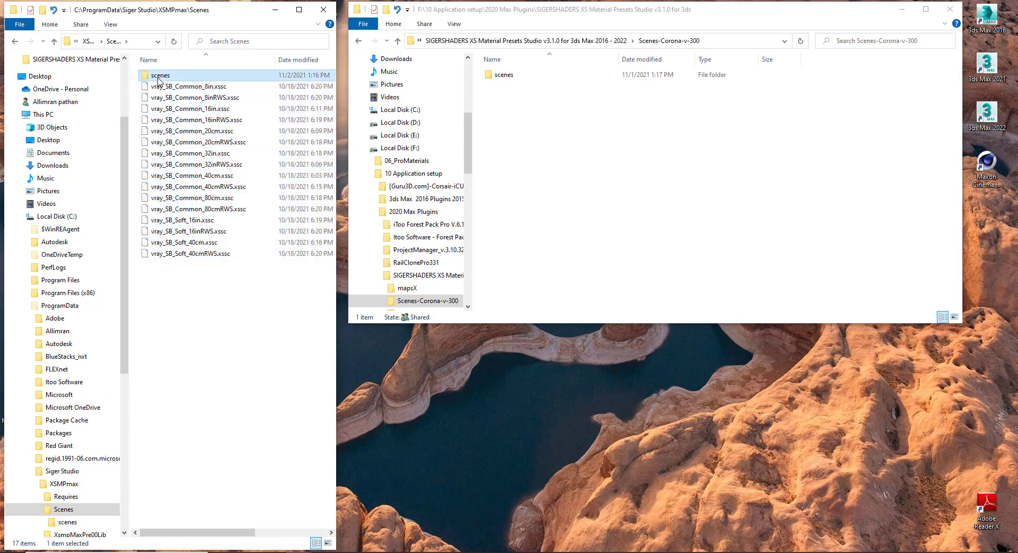
pyautogui.hotkey('shift', 'Delete')
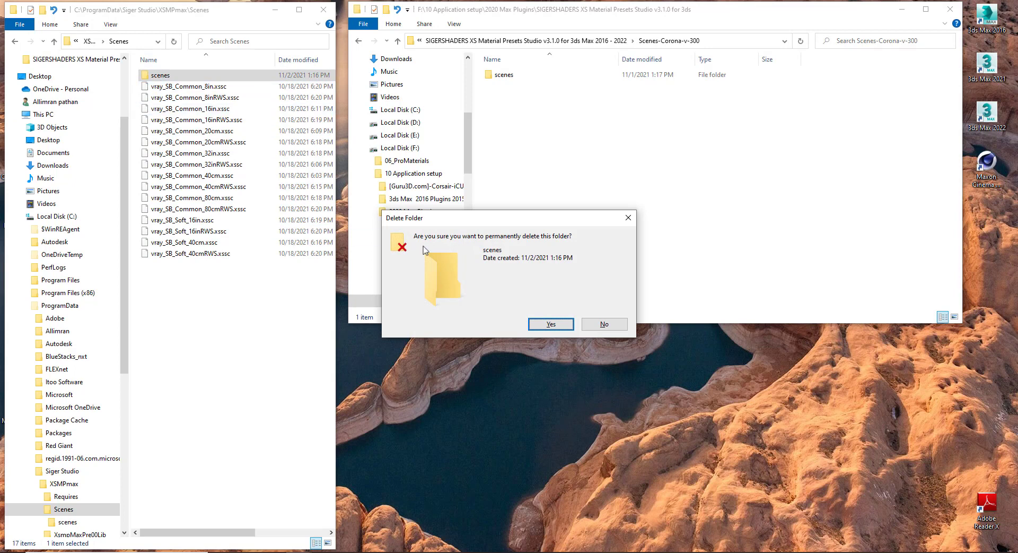
pyautogui.click(550, 326)
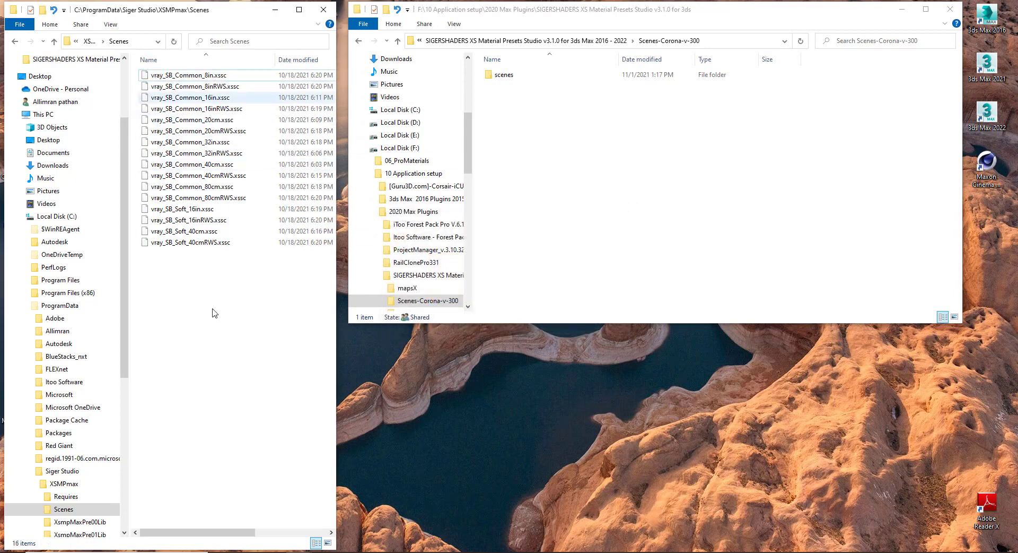
pyautogui.scroll(-5, 127, 294)
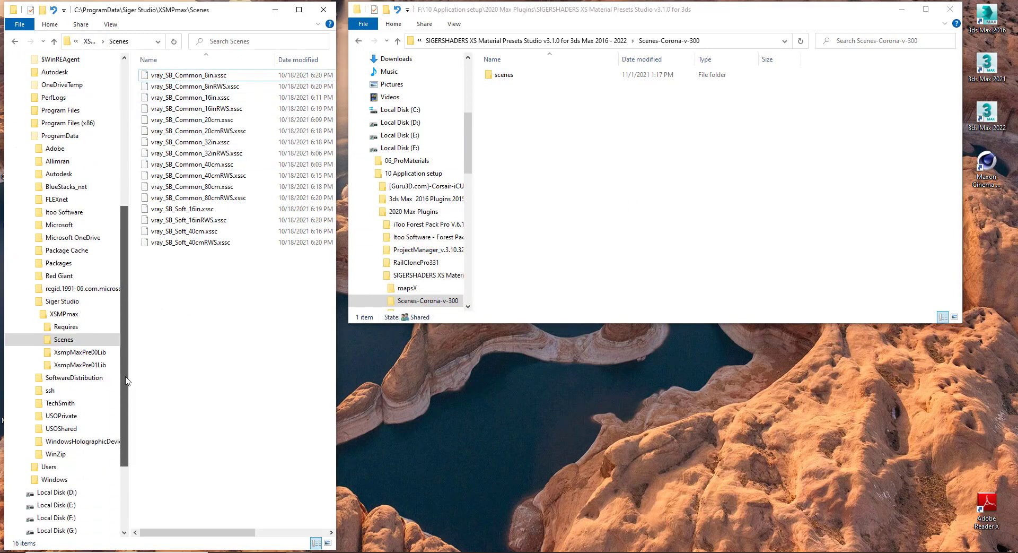
pyautogui.click(64, 313)
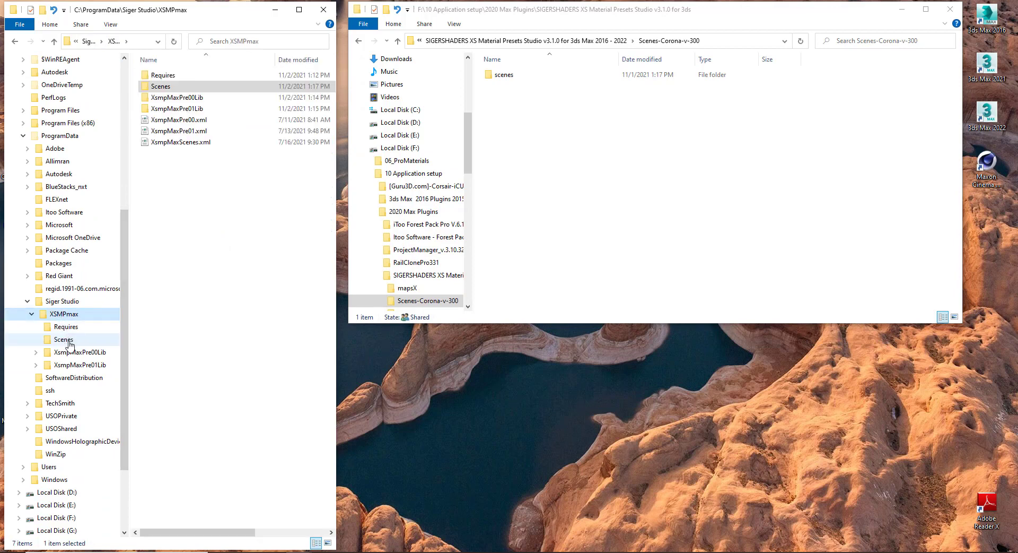
pyautogui.click(64, 340)
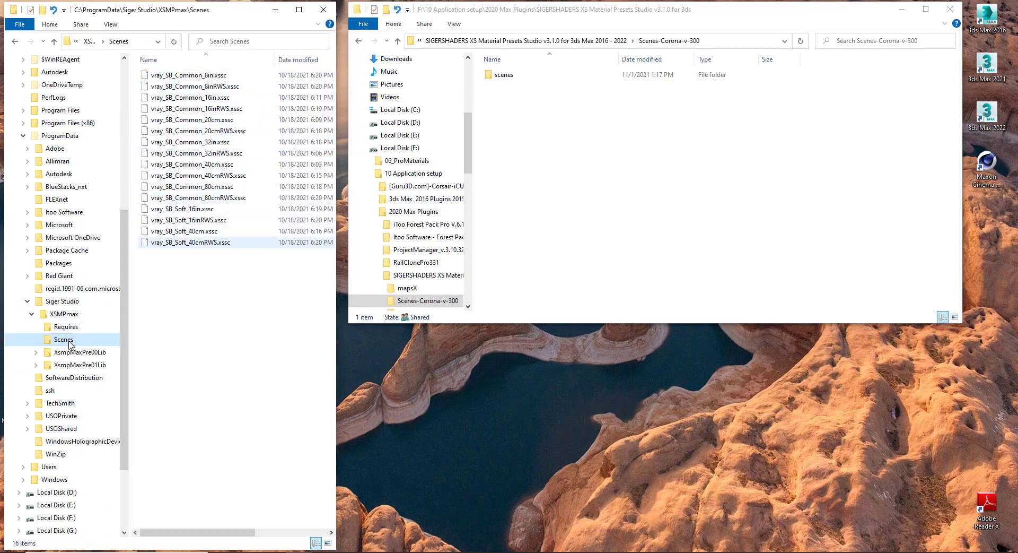
pyautogui.click(586, 41)
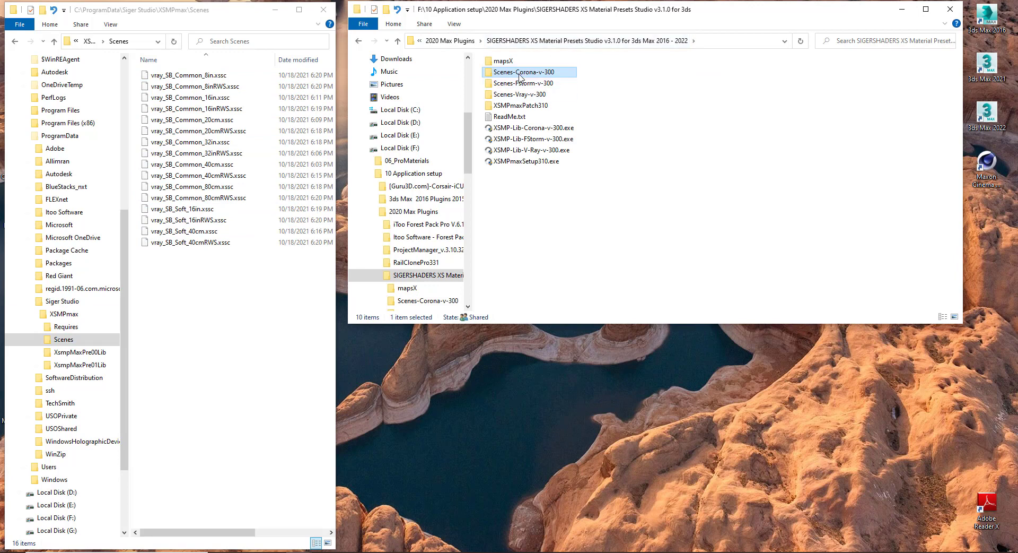
# Paste all 16 corona scene files from Scenes-Corona-v-300\scenes into XSMPmax\Scenes
pyautogui.doubleClick(519, 74)
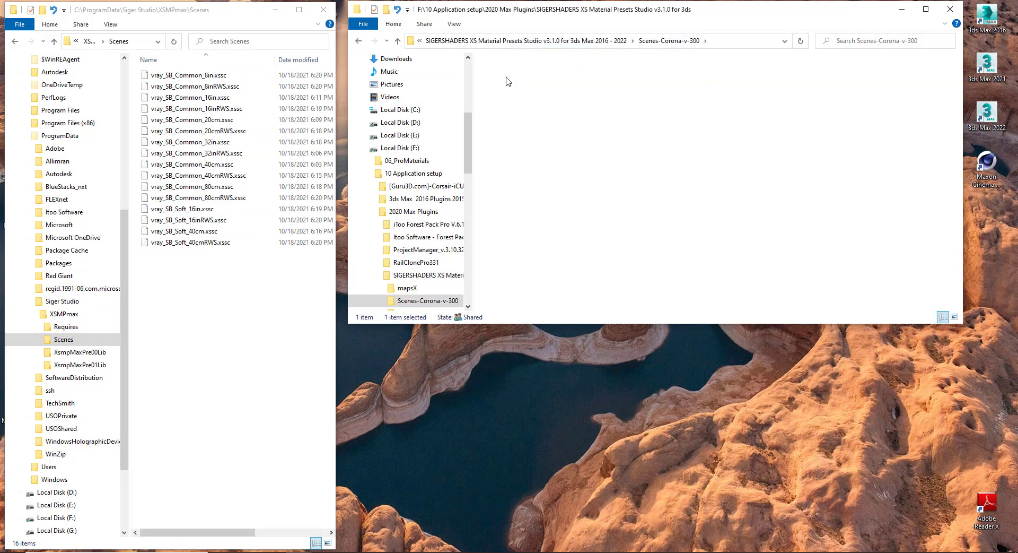
pyautogui.doubleClick(509, 75)
pyautogui.moveTo(540, 286); pyautogui.dragTo(502, 66)
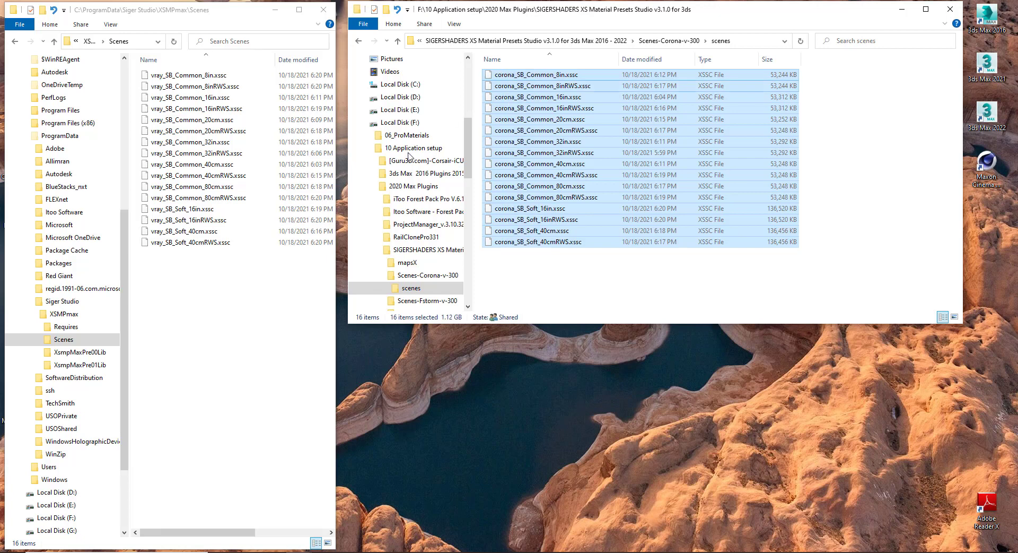
pyautogui.click(207, 339)
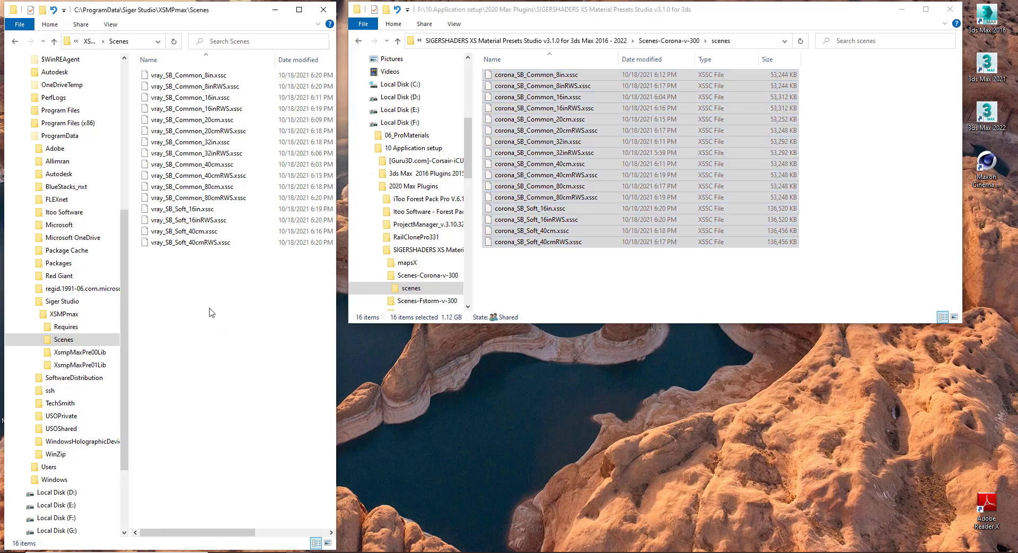
pyautogui.hotkey('ctrl', 'v')
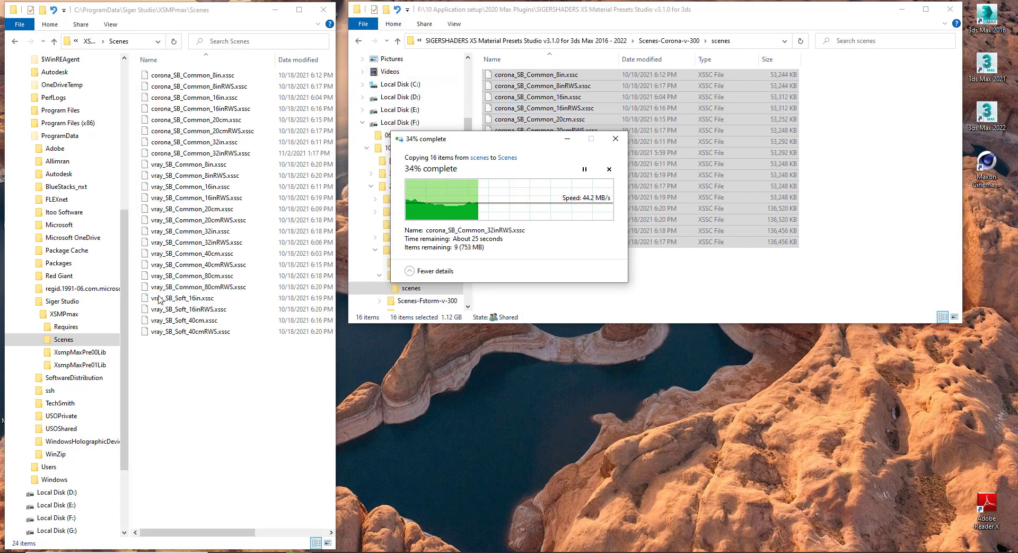
pyautogui.moveTo(460, 141); pyautogui.dragTo(360, 360)
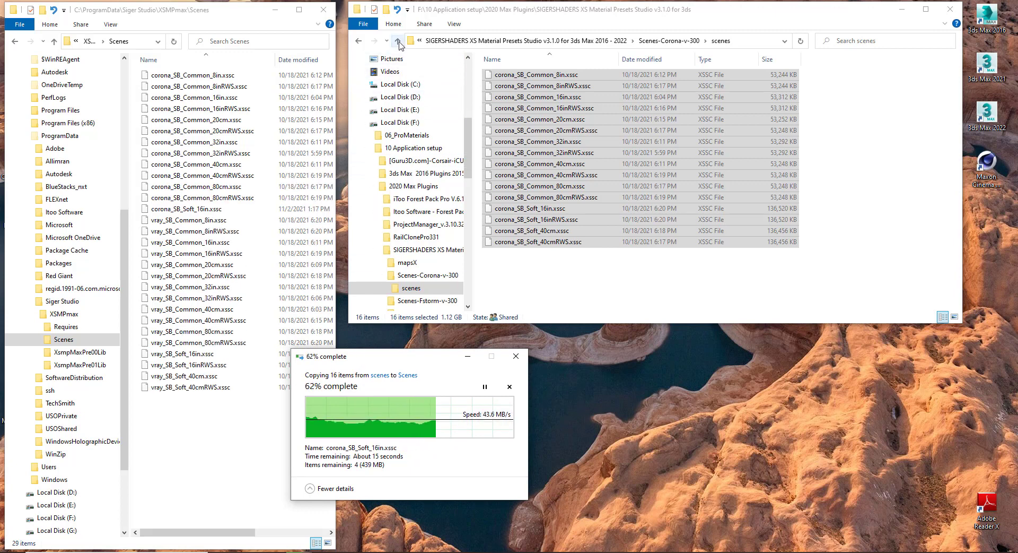
pyautogui.click(398, 41)
pyautogui.click(397, 41)
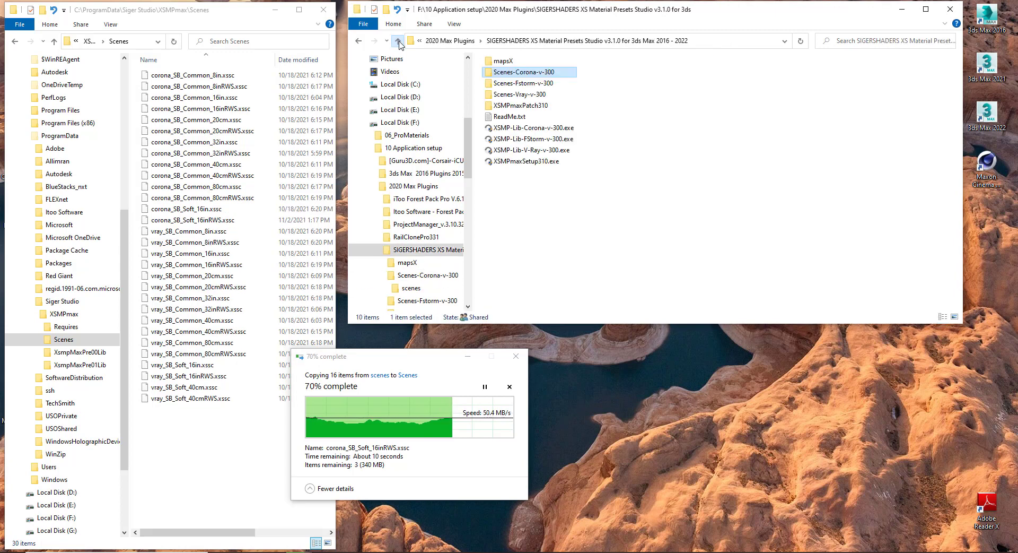
pyautogui.click(476, 96)
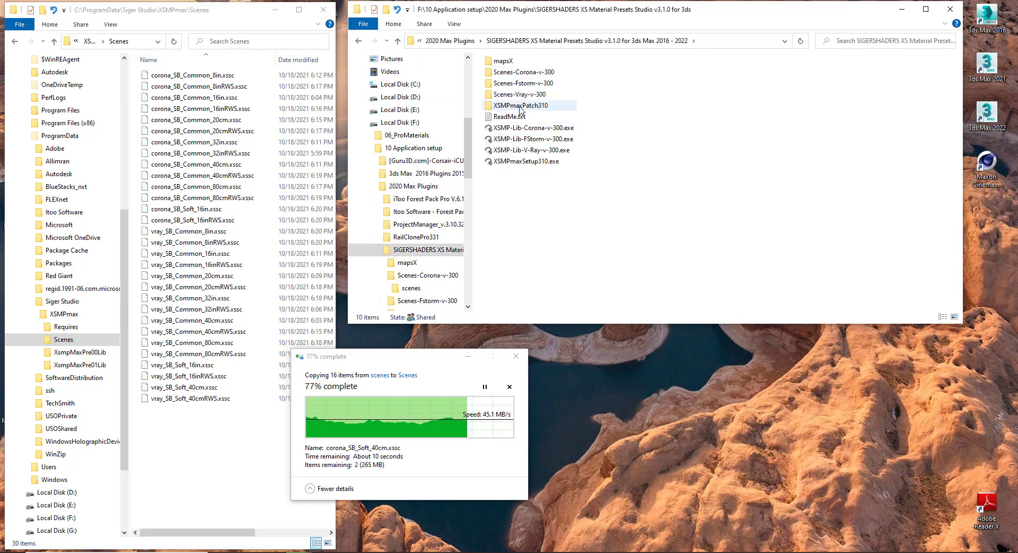
# In XSMPmaxPatch310, read the ReadMe note on replacing XsmpMax_20XX.dll in bin\assemblies, then close it
pyautogui.doubleClick(521, 107)
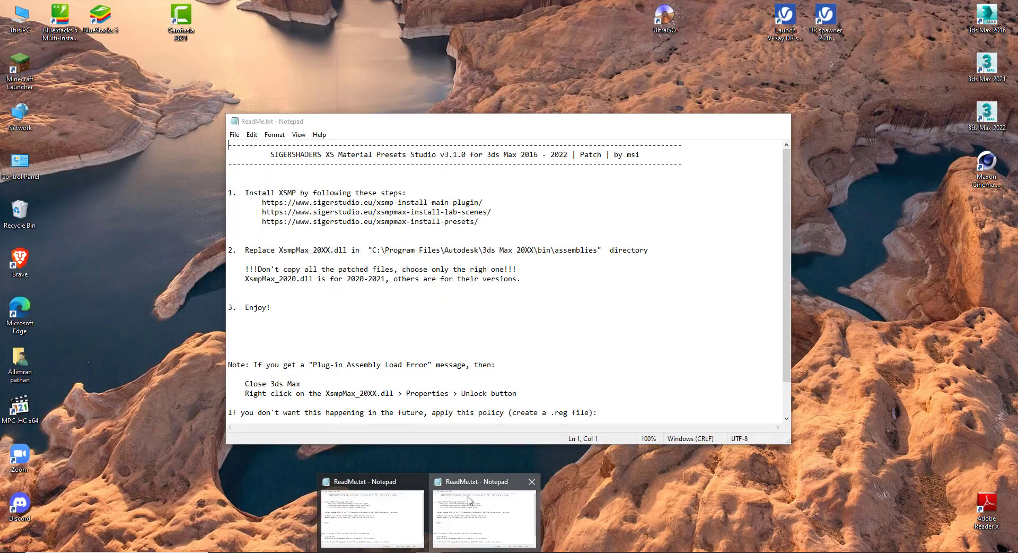
pyautogui.click(469, 496)
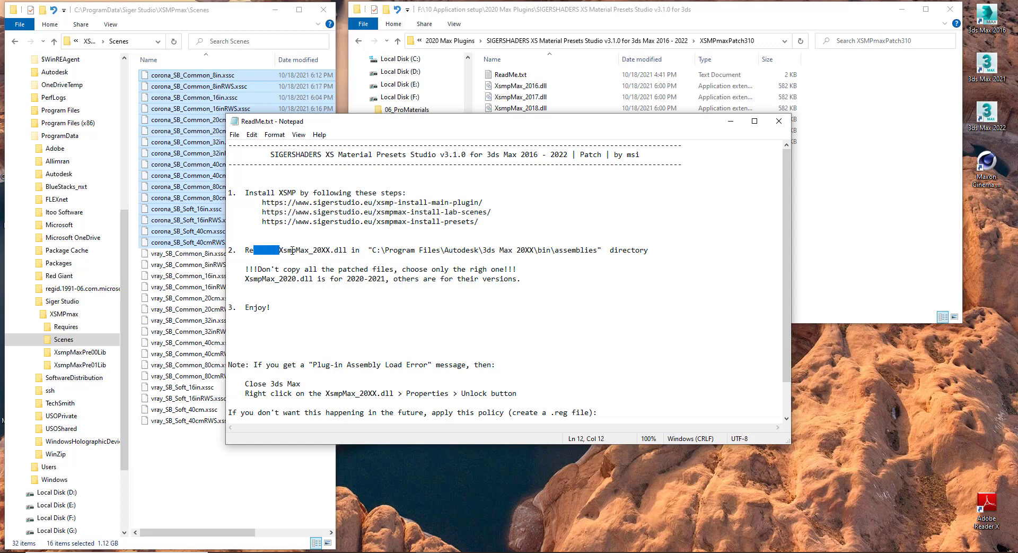
pyautogui.moveTo(293, 250); pyautogui.dragTo(647, 254)
pyautogui.click(574, 254)
pyautogui.moveTo(564, 255); pyautogui.dragTo(598, 253)
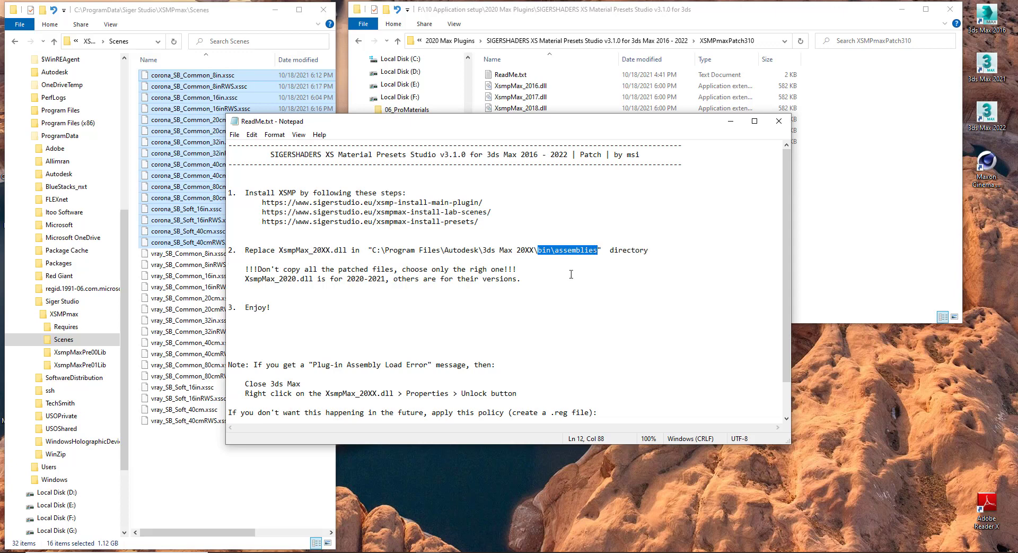
pyautogui.click(551, 292)
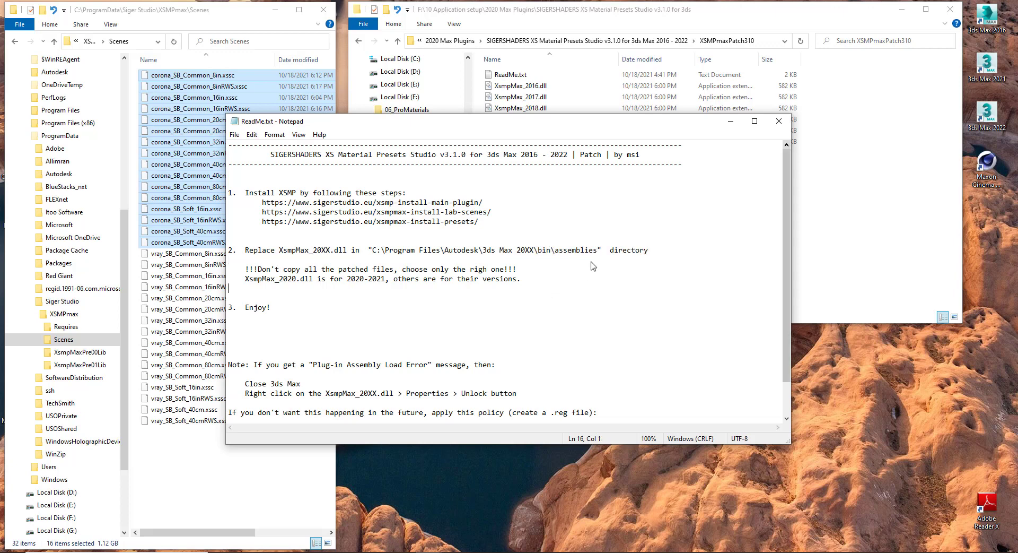
pyautogui.click(779, 121)
pyautogui.click(536, 87)
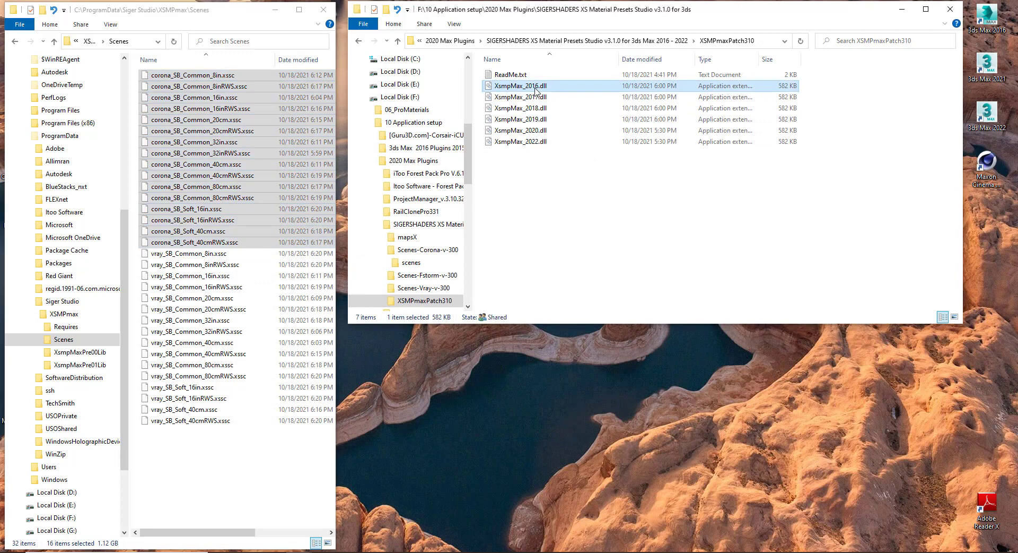
# Copy XsmpMax_2016.dll and open the 3ds Max 2016 install folder from the shortcut's properties
pyautogui.hotkey('shift', 'F10')
pyautogui.click(575, 196)
pyautogui.rightClick(985, 22)
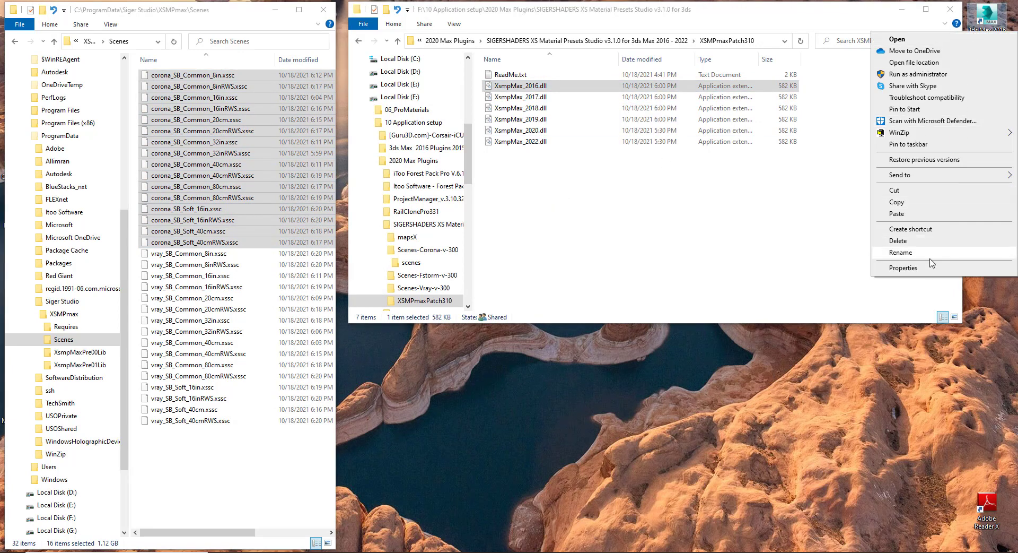
pyautogui.click(930, 270)
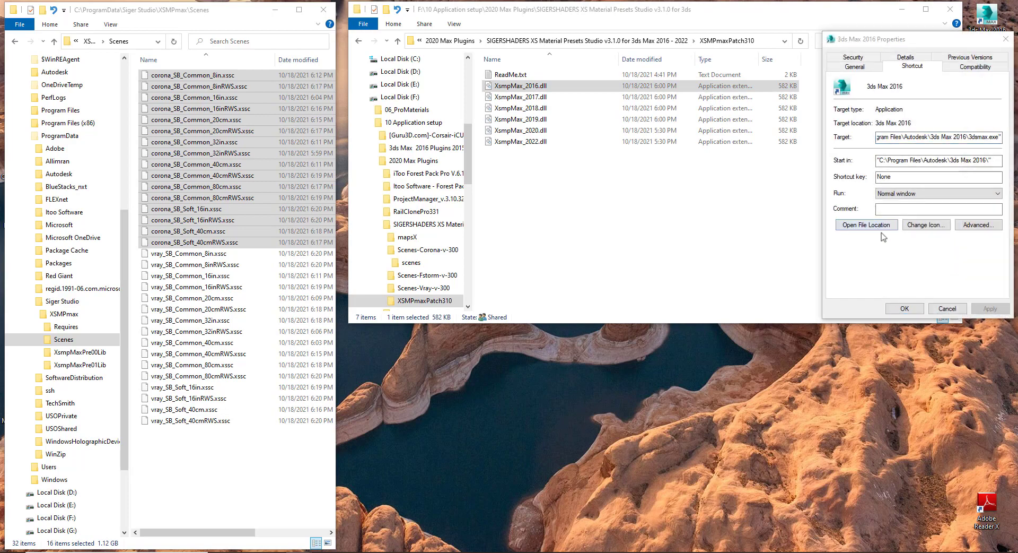
pyautogui.click(1005, 282)
pyautogui.click(957, 312)
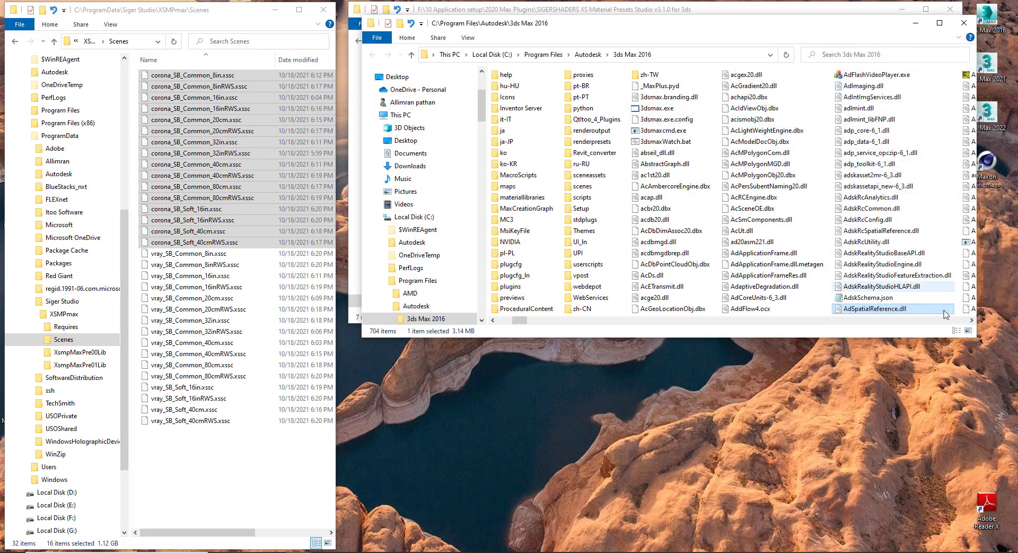
# Open bin\assemblies and place that window beside the patch folder
pyautogui.moveTo(519, 320); pyautogui.dragTo(503, 320)
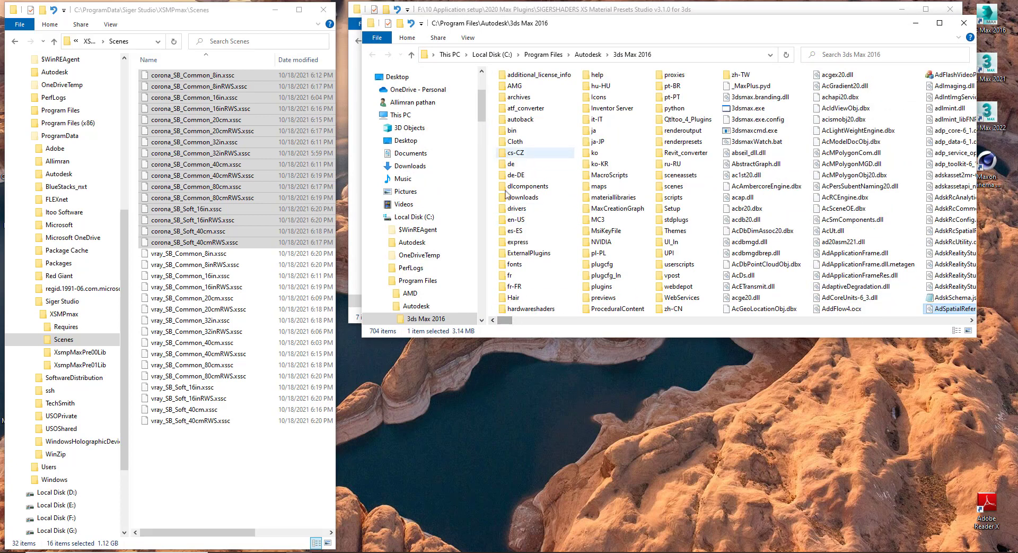
pyautogui.click(513, 134)
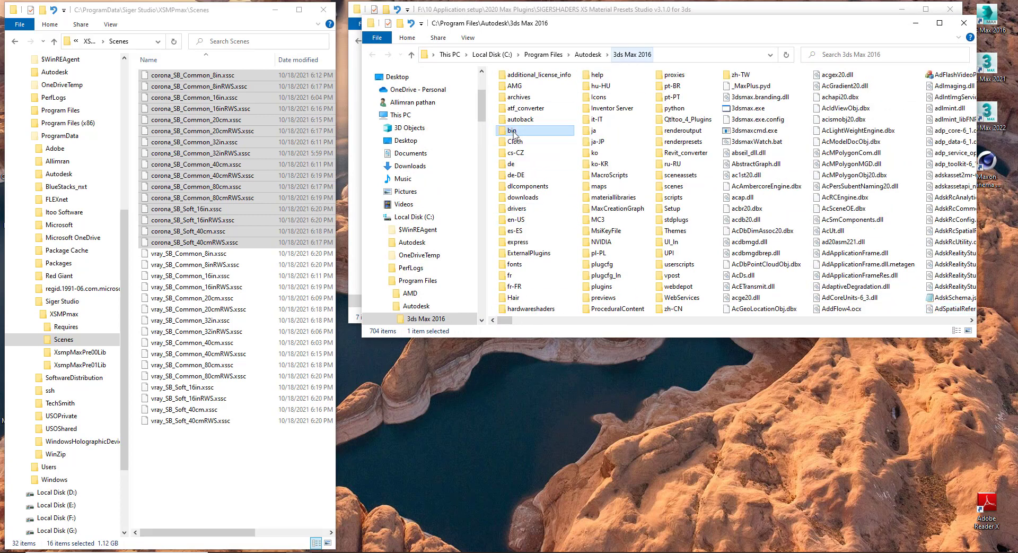
pyautogui.doubleClick(516, 136)
pyautogui.doubleClick(530, 90)
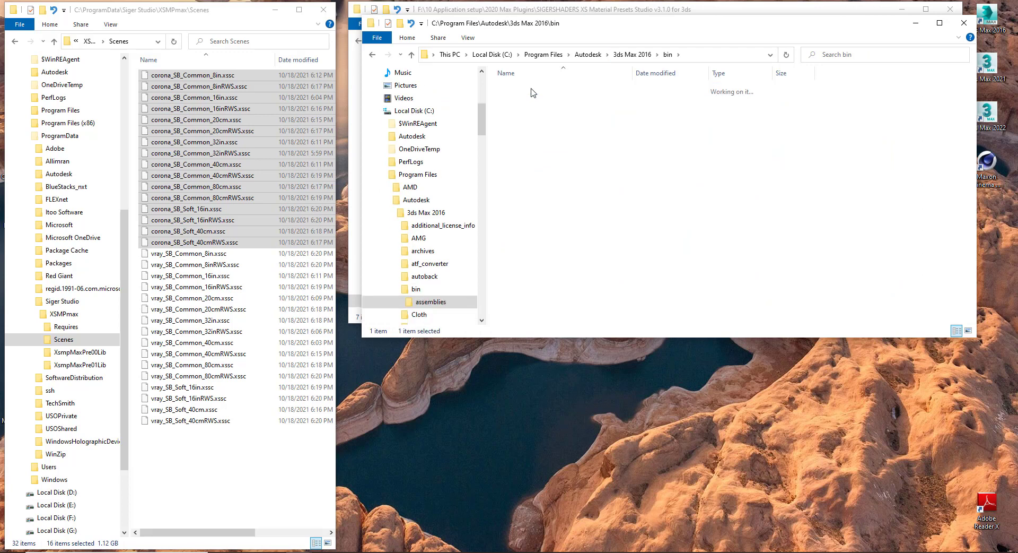
pyautogui.moveTo(636, 30)
pyautogui.mouseDown()
pyautogui.moveTo(686, 115)
pyautogui.moveTo(693, 154)
pyautogui.mouseUp()
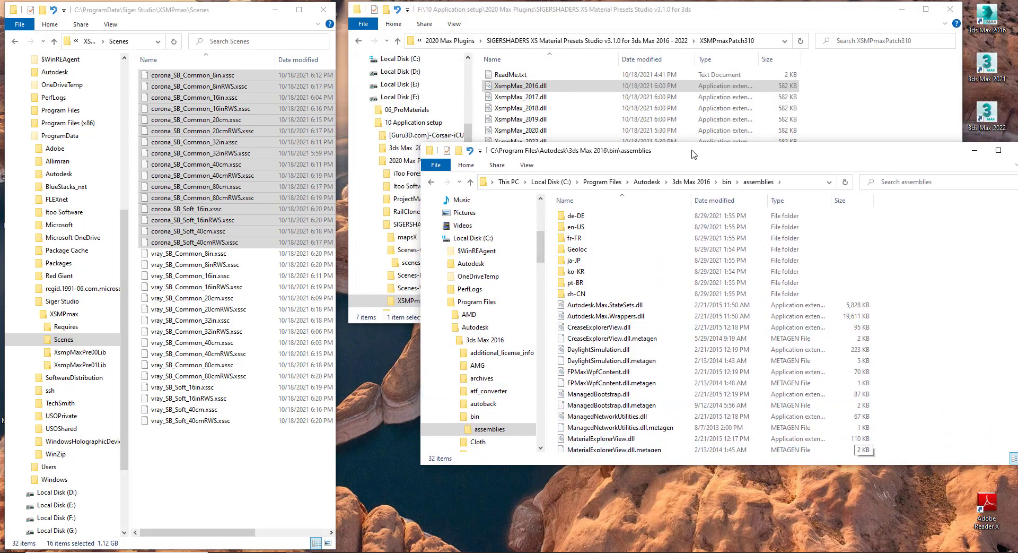
# Paste XsmpMax_2016.dll into assemblies, replacing the existing file with administrator permission
pyautogui.click(526, 165)
pyautogui.click(583, 191)
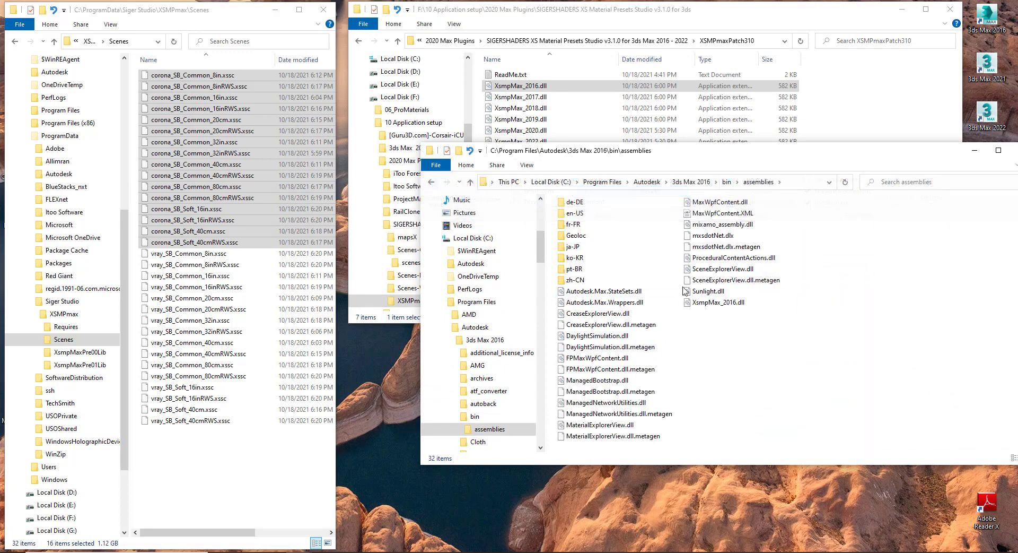
pyautogui.hotkey('ctrl', 'v')
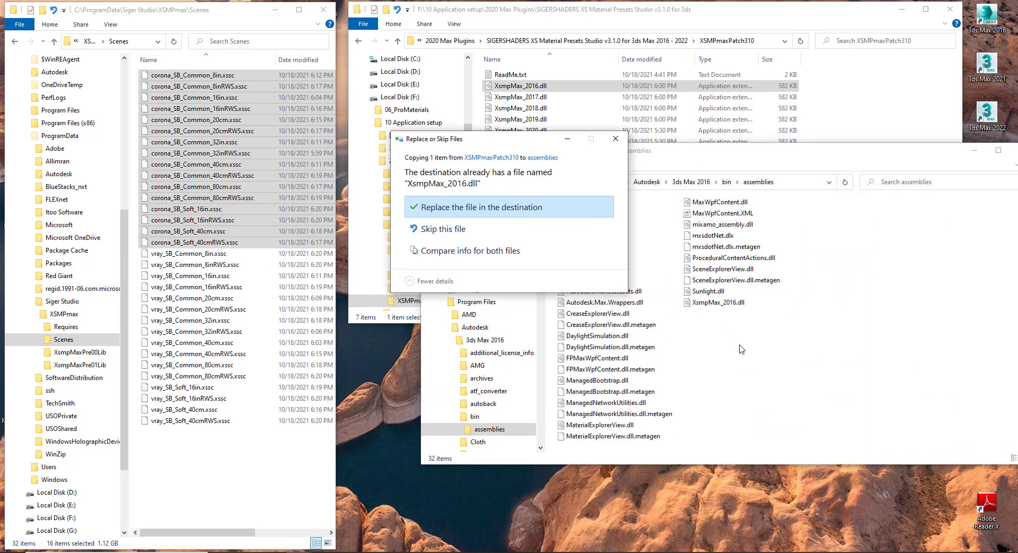
pyautogui.click(498, 209)
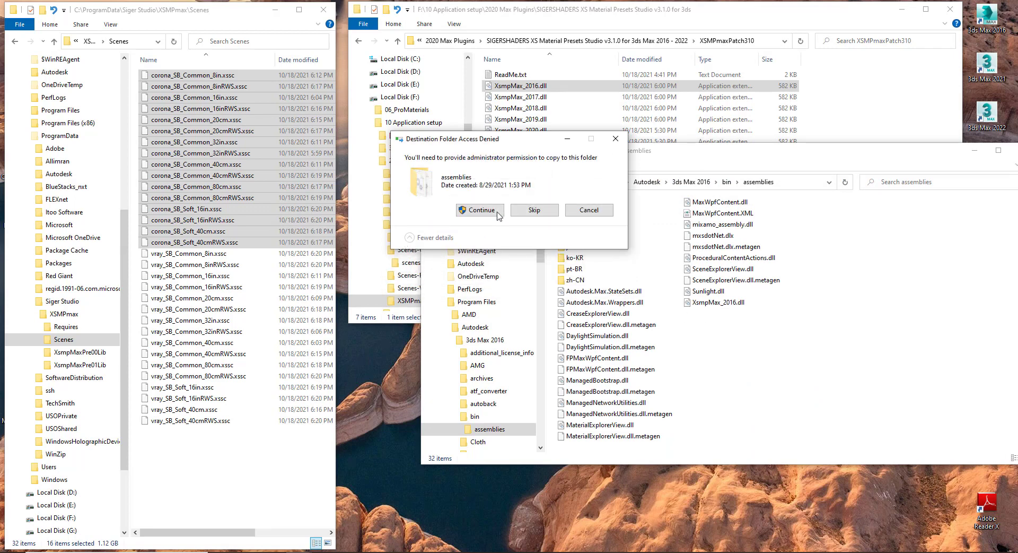
pyautogui.click(498, 212)
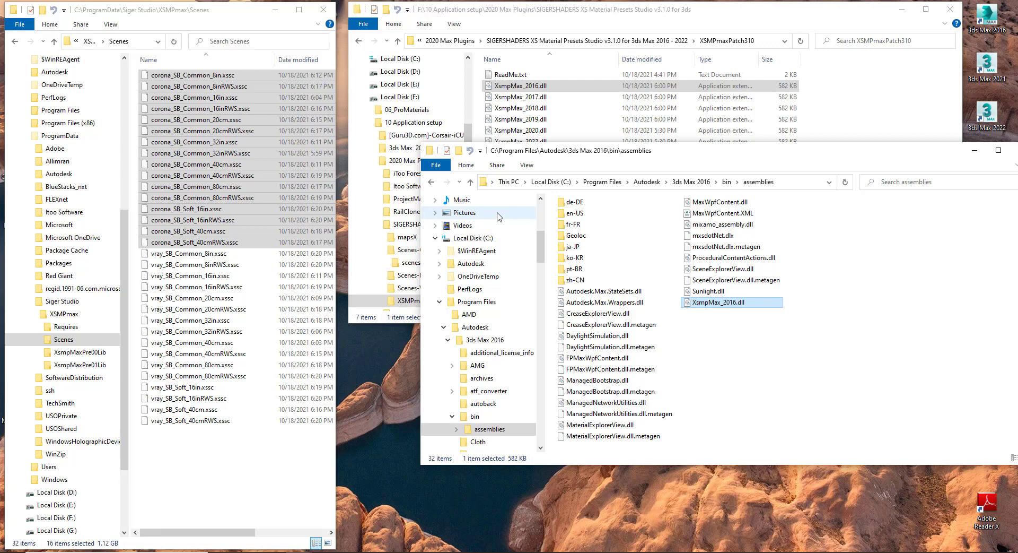
# Clear the read-only attribute on XsmpMax_2016.dll in its Properties and apply the change
pyautogui.rightClick(724, 306)
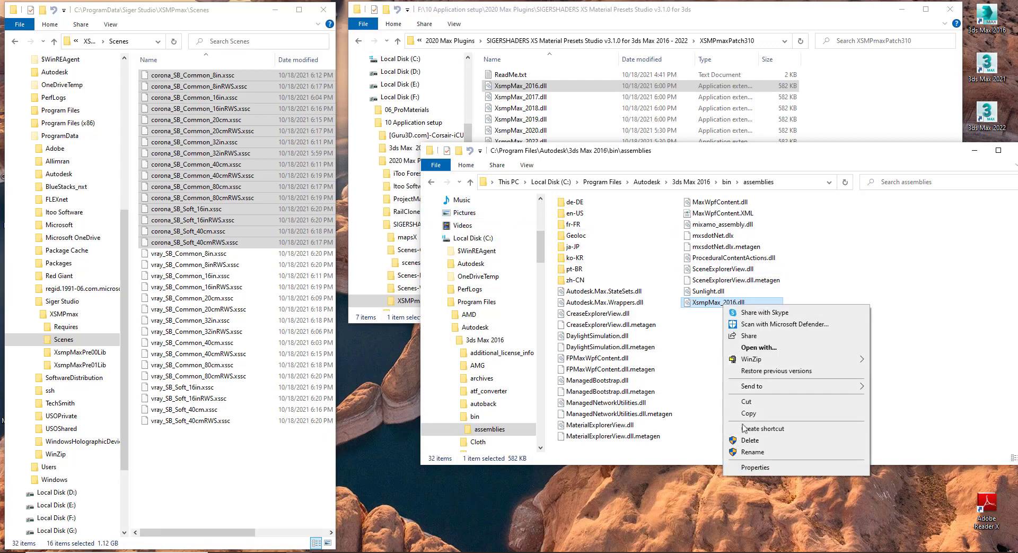
pyautogui.click(753, 467)
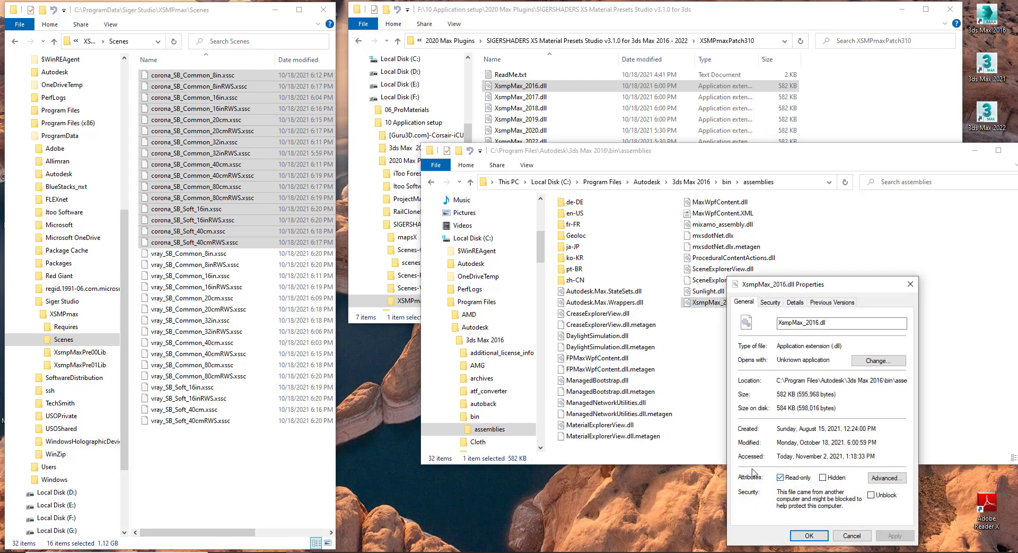
pyautogui.click(780, 478)
pyautogui.click(895, 535)
pyautogui.click(843, 428)
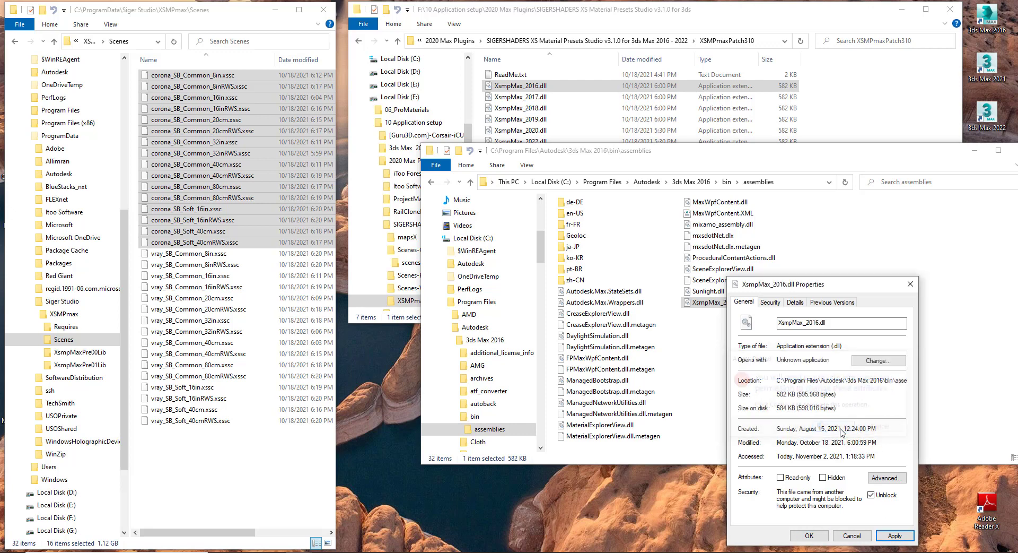
pyautogui.click(810, 535)
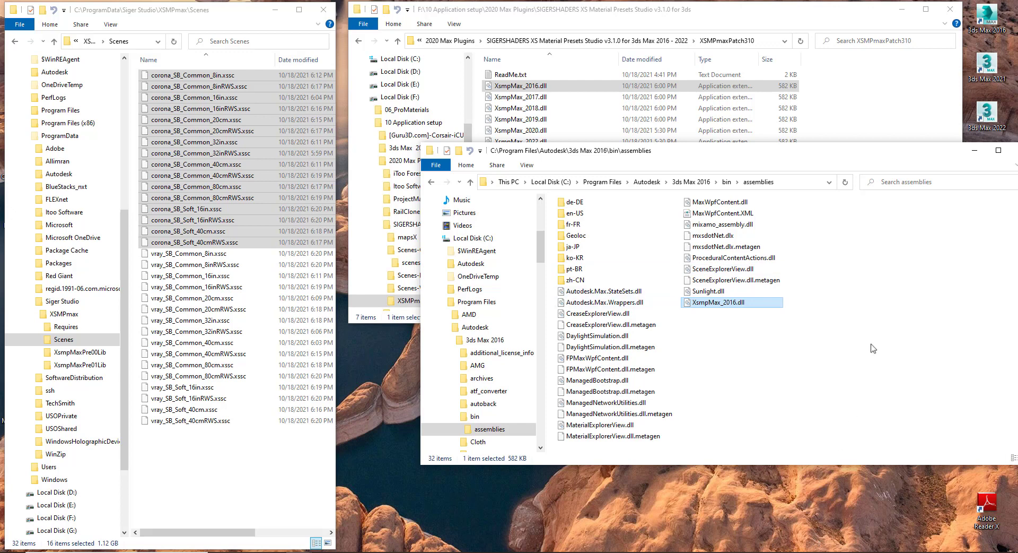
# Close the 3ds Max 2016 assemblies folder and open the 3ds Max 2021 installation folder from its desktop shortcut
pyautogui.click(975, 150)
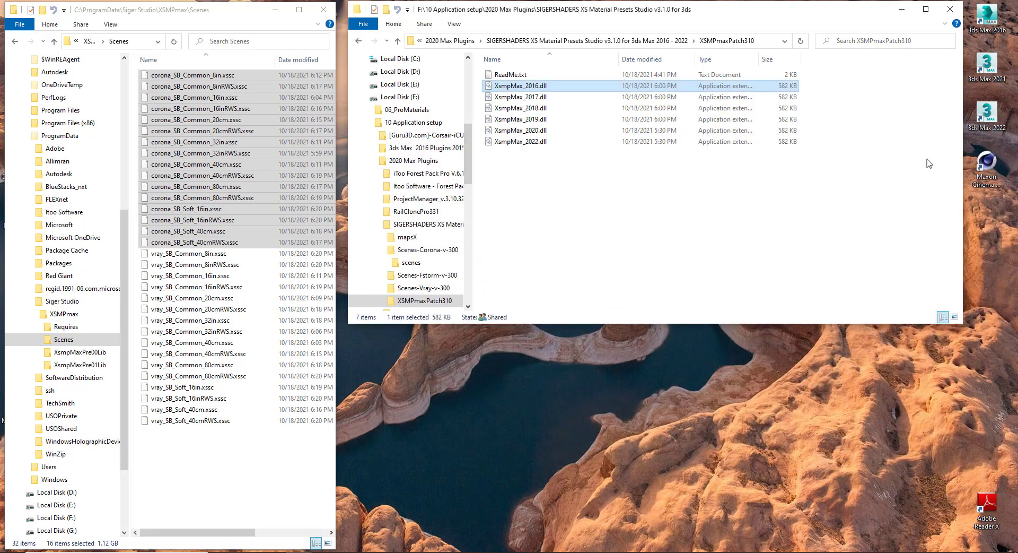
pyautogui.click(570, 206)
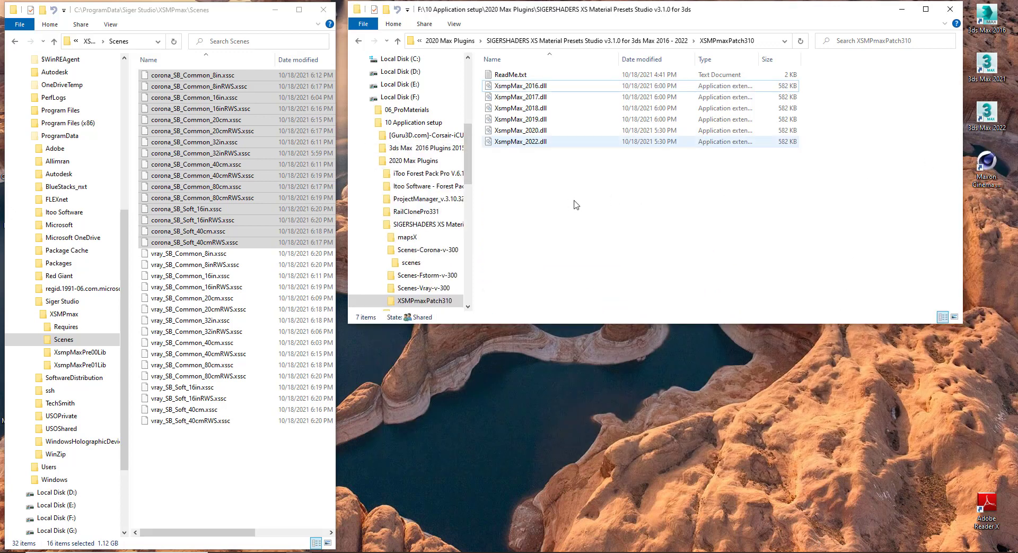
pyautogui.click(990, 82)
pyautogui.rightClick(990, 82)
pyautogui.click(901, 318)
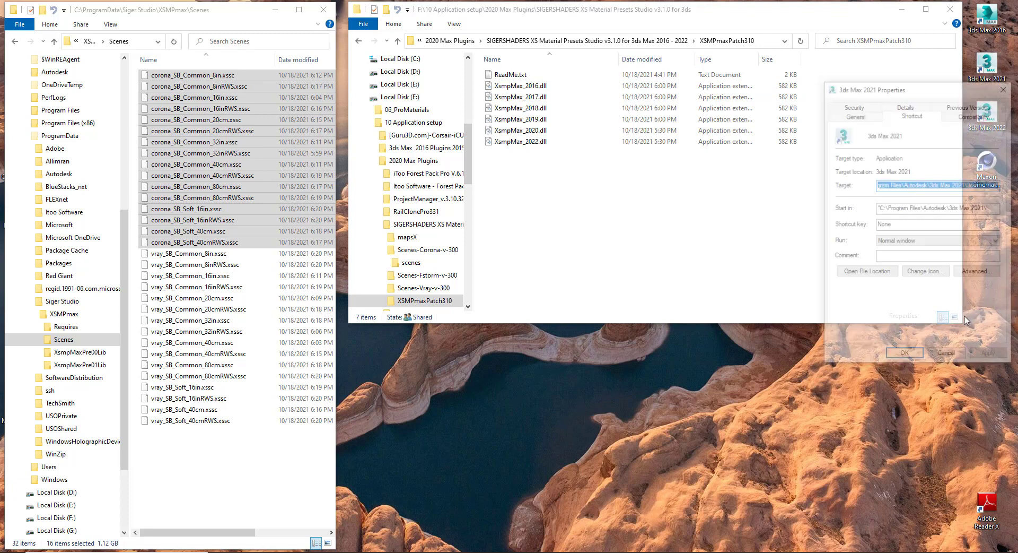
pyautogui.click(879, 274)
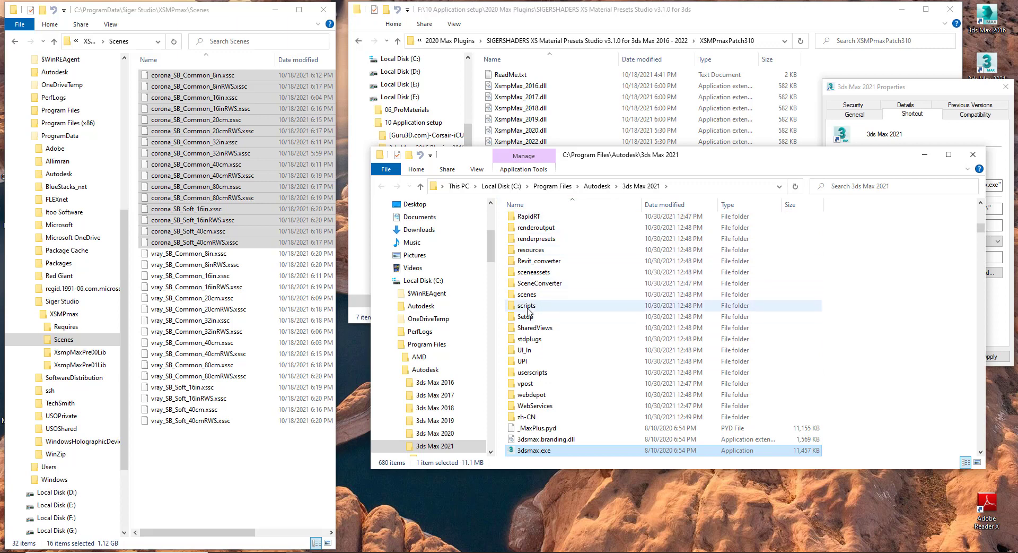
# Open bin\assemblies in the 3ds Max 2021 folder as a List view beside the XSMPmaxPatch310 folder
pyautogui.scroll(4, 528, 312)
pyautogui.scroll(4, 528, 297)
pyautogui.scroll(4, 527, 276)
pyautogui.scroll(3, 526, 258)
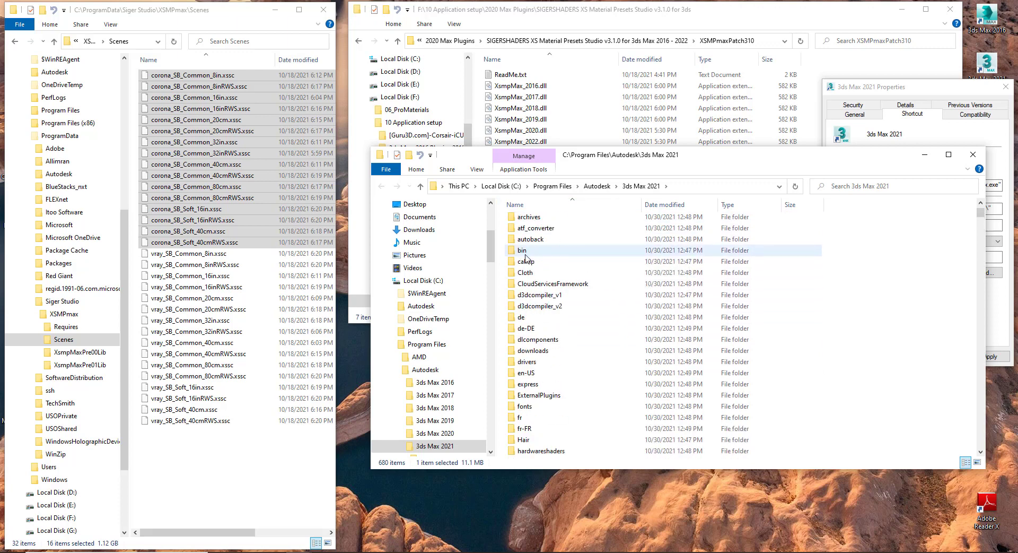
pyautogui.scroll(1, 526, 258)
pyautogui.doubleClick(530, 288)
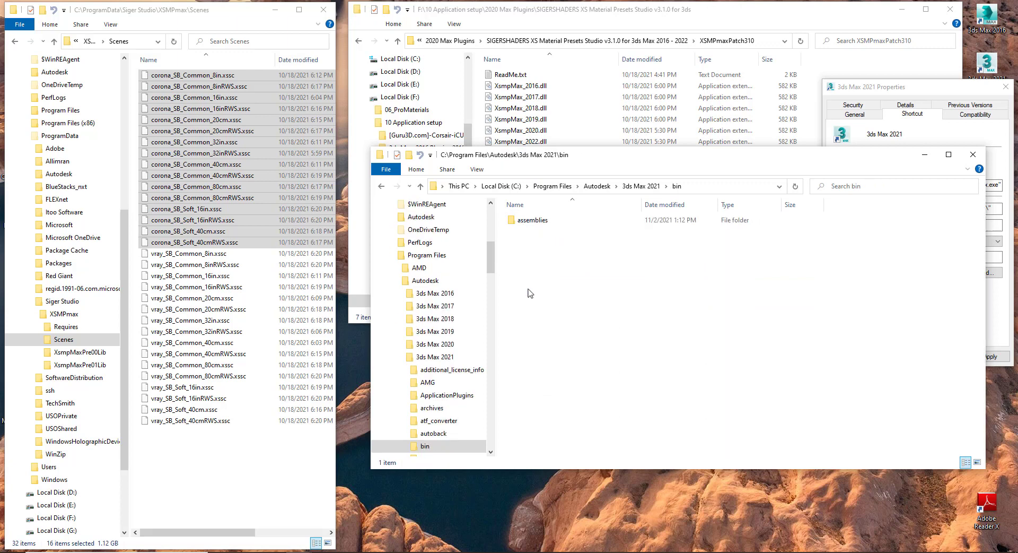
pyautogui.doubleClick(536, 220)
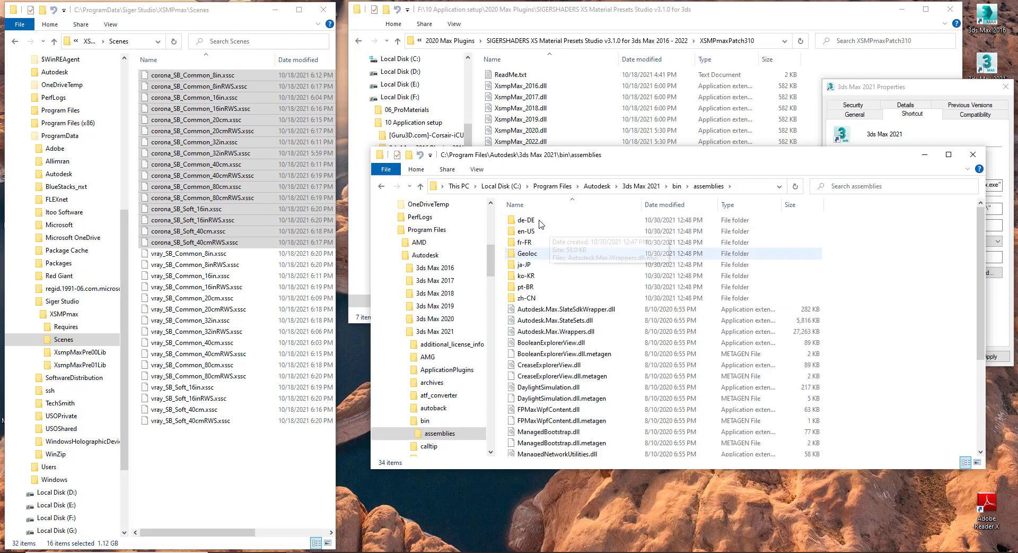
pyautogui.click(478, 171)
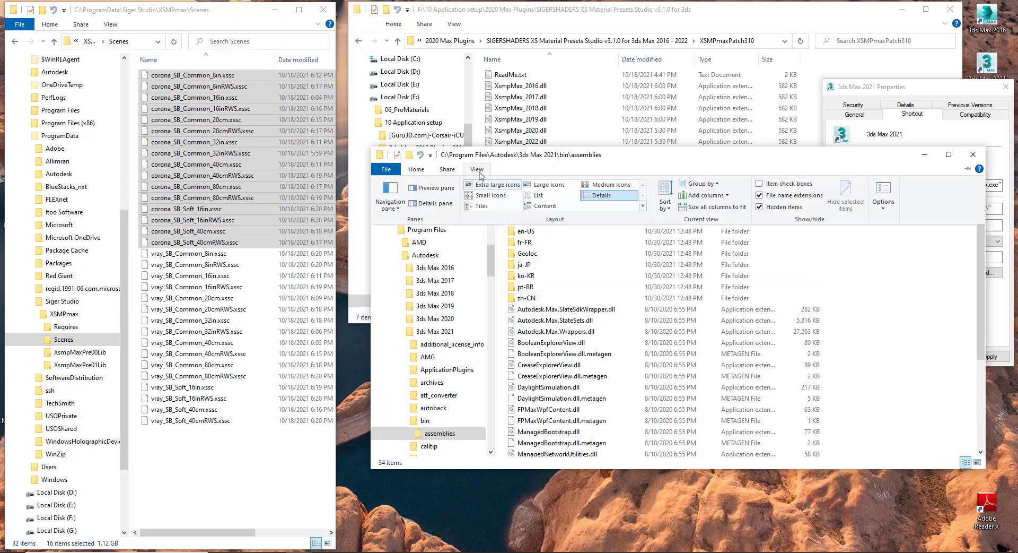
pyautogui.click(537, 195)
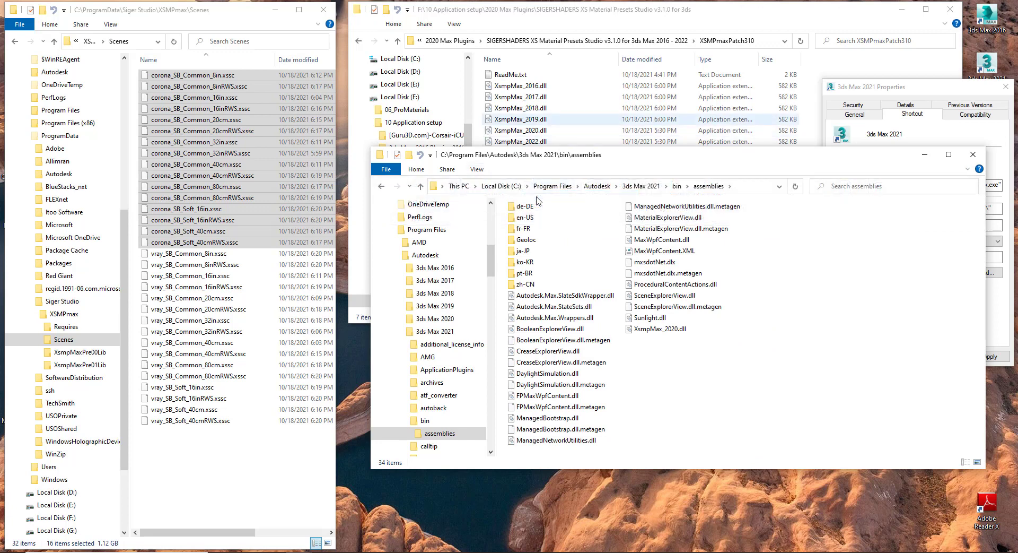
pyautogui.click(544, 144)
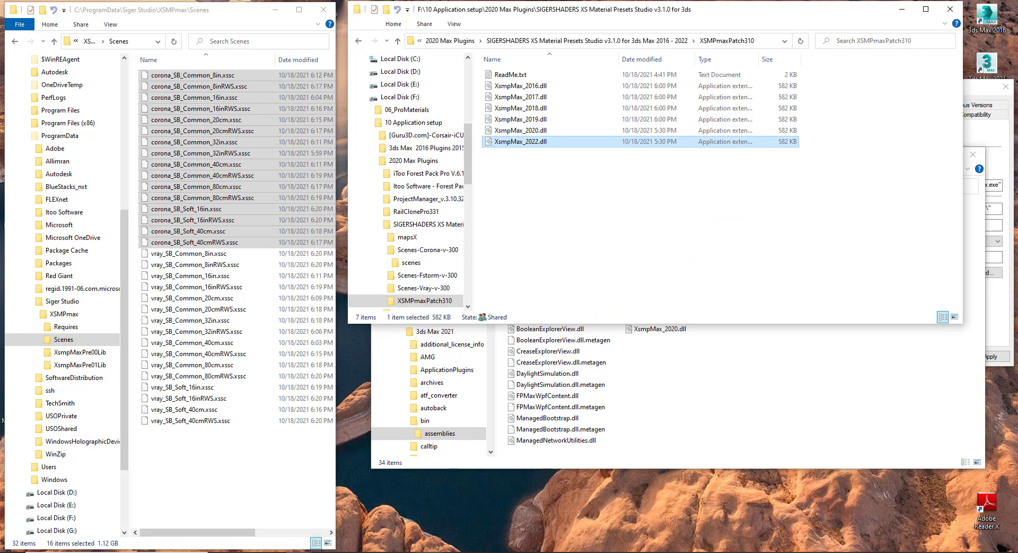
# Read the patch ReadMe.txt confirming XsmpMax_2020.dll is for 3ds Max 2020–2021, then select that DLL
pyautogui.doubleClick(510, 74)
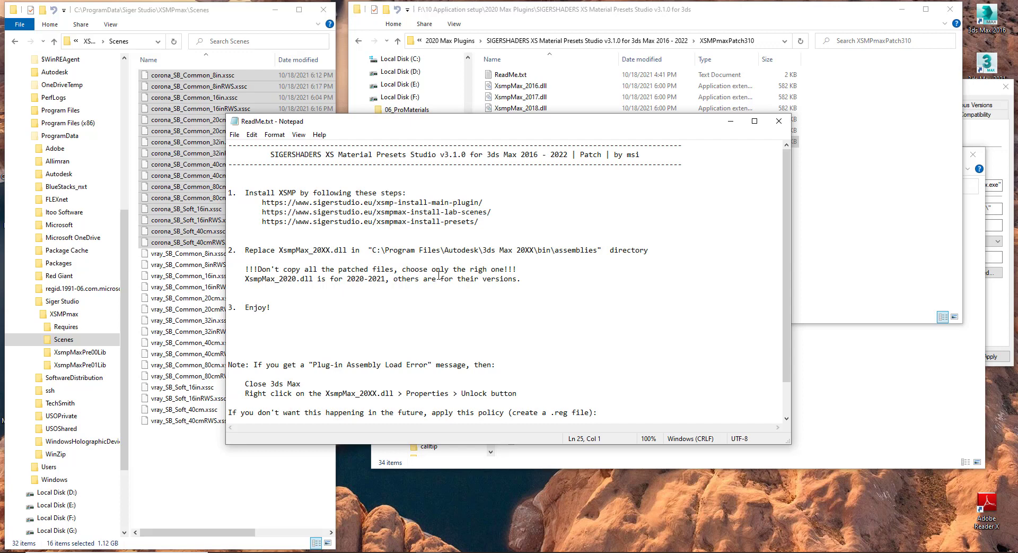
pyautogui.moveTo(249, 278); pyautogui.dragTo(399, 282)
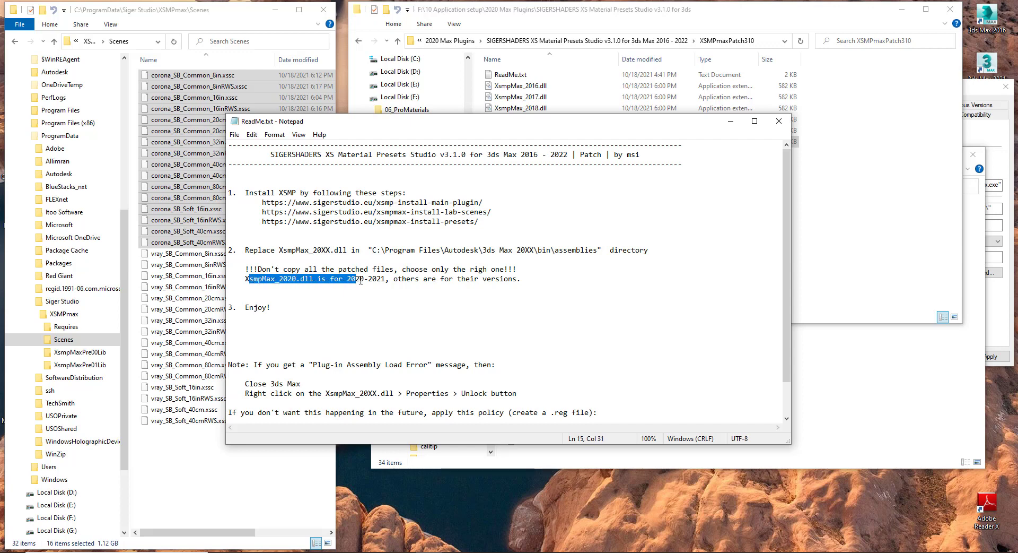
pyautogui.click(279, 281)
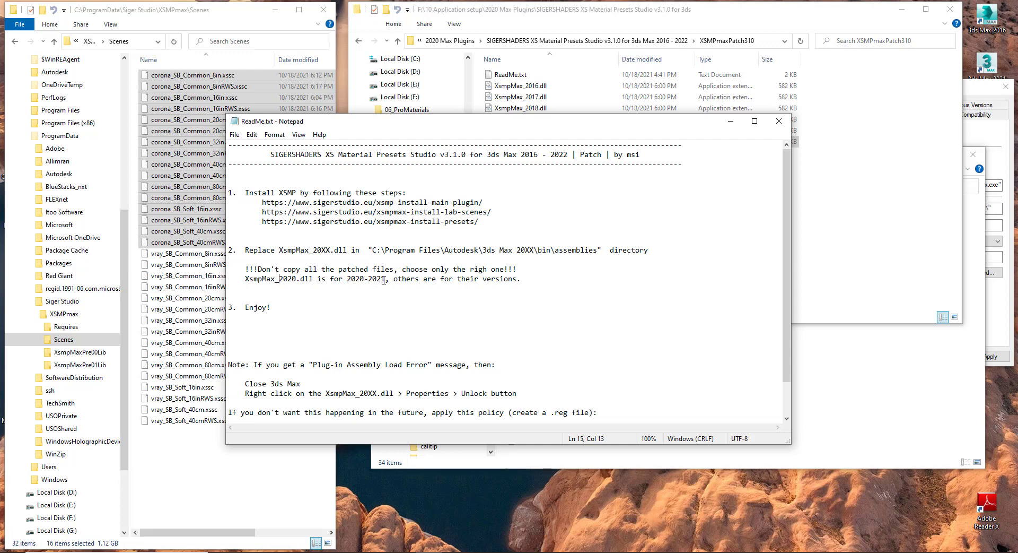
pyautogui.moveTo(584, 123); pyautogui.dragTo(600, 170)
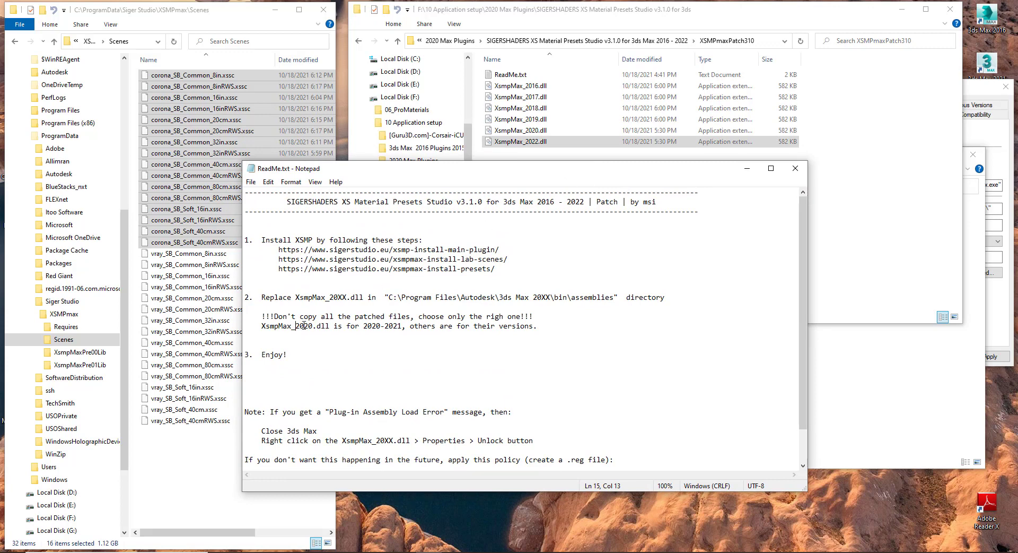
pyautogui.click(535, 131)
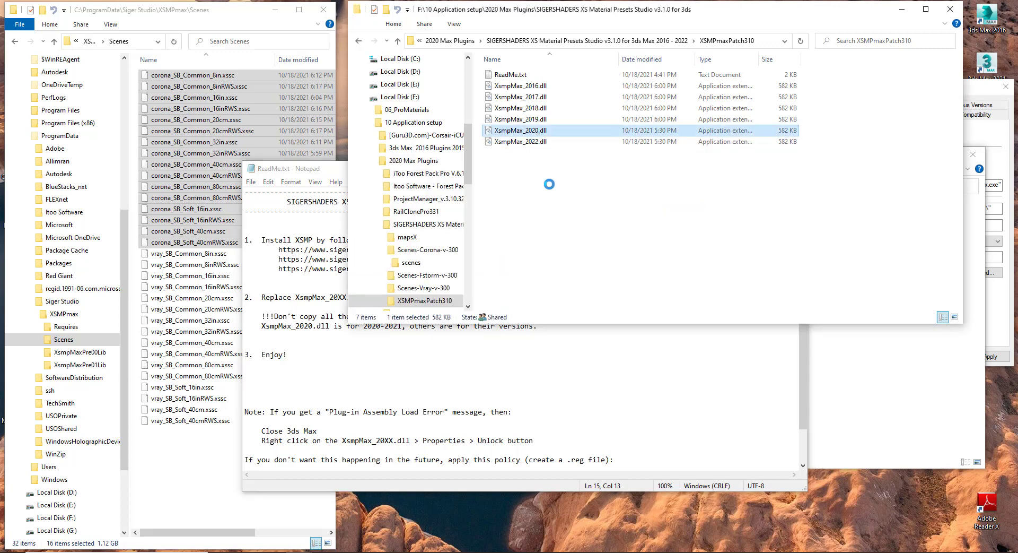
# Copy XsmpMax_2020.dll, close the ReadMe, and paste it into the 2021 assemblies folder, replacing the old copy
pyautogui.press('Escape')
pyautogui.click(669, 376)
pyautogui.click(795, 168)
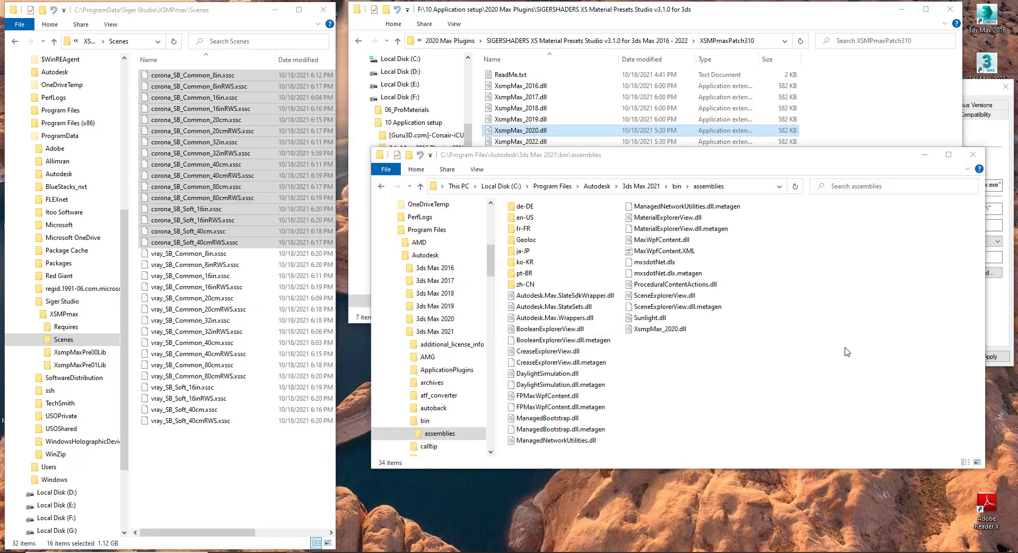
pyautogui.rightClick(648, 357)
pyautogui.click(675, 427)
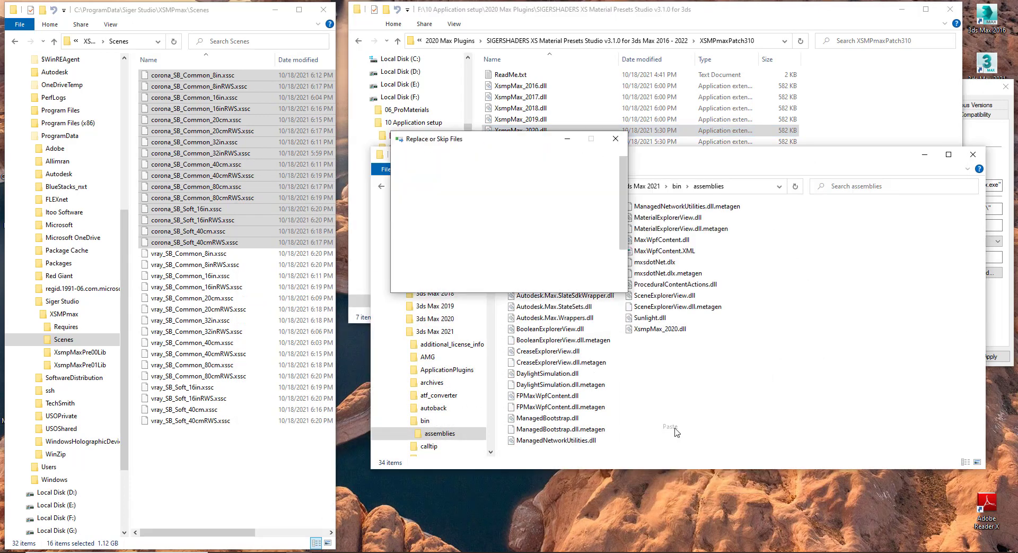
pyautogui.click(525, 207)
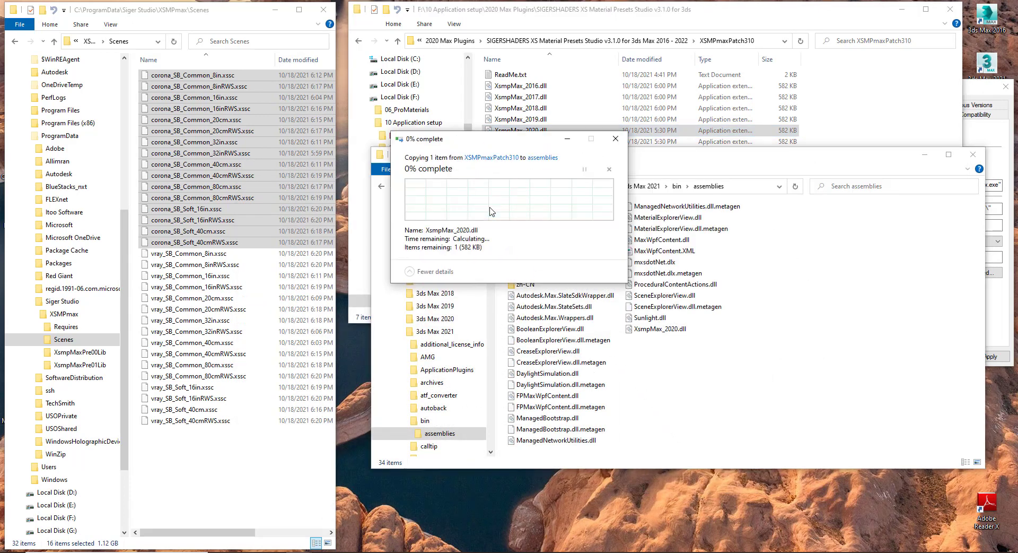
pyautogui.click(489, 214)
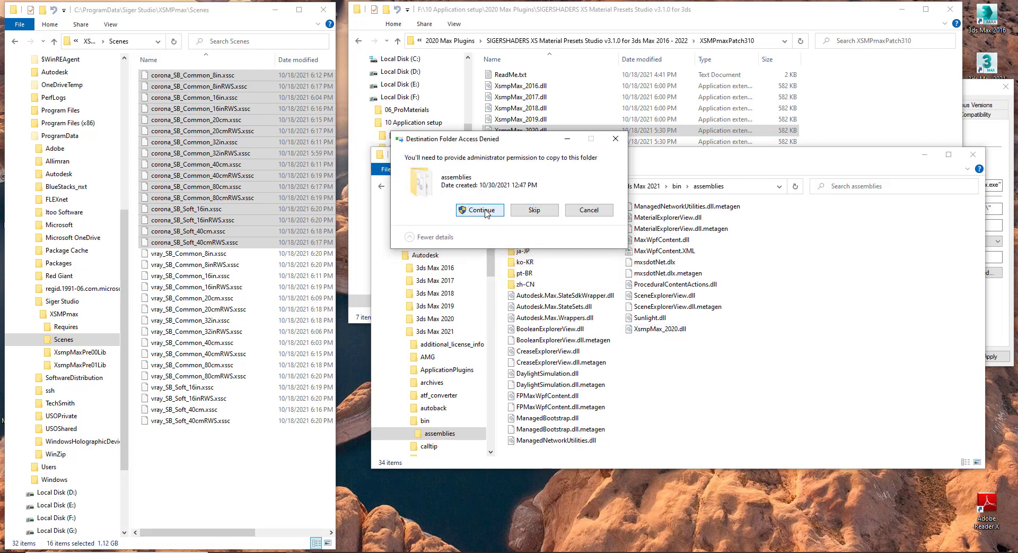
# Unblock the pasted XsmpMax_2020.dll and clear its Read-only attribute in its Properties
pyautogui.rightClick(680, 332)
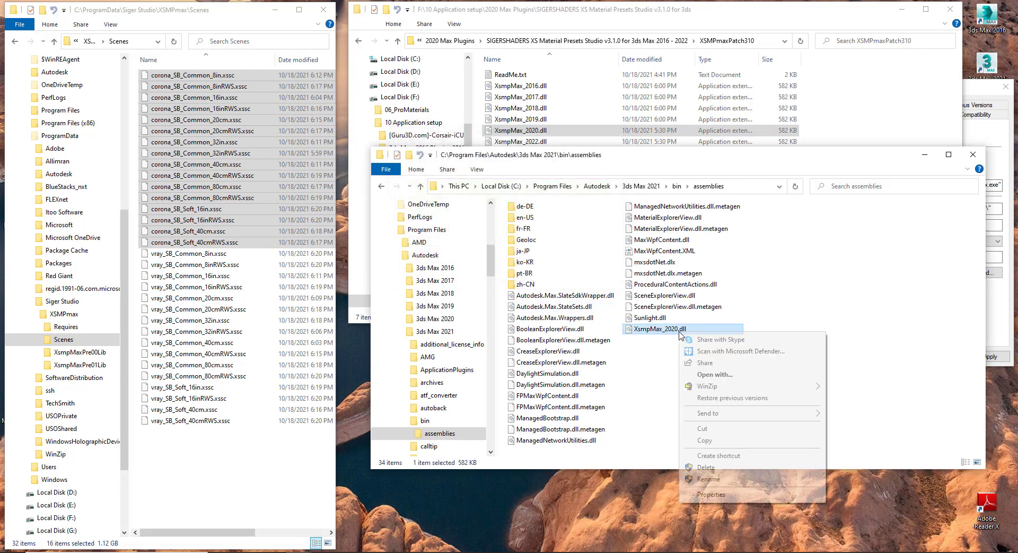
pyautogui.click(720, 500)
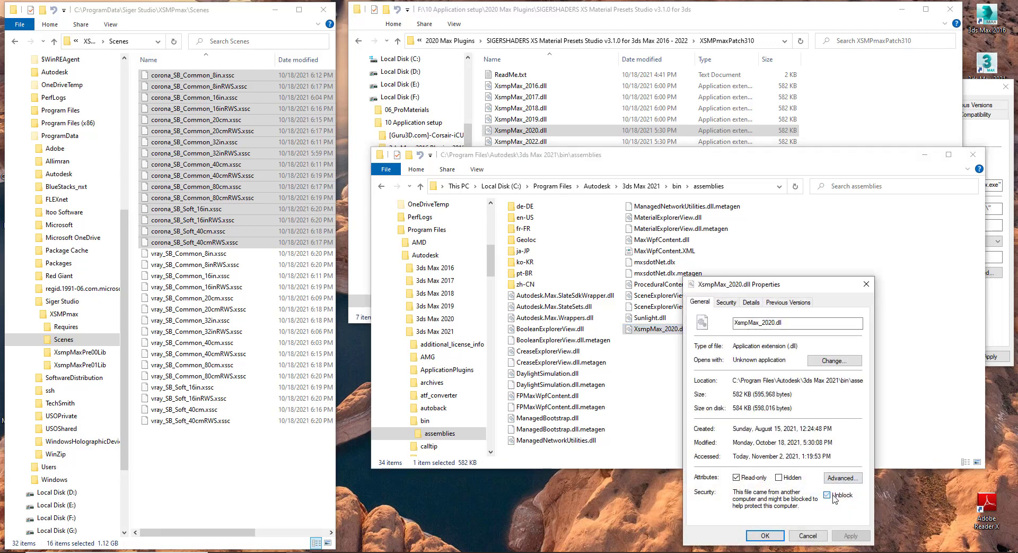
pyautogui.click(828, 496)
pyautogui.click(846, 534)
pyautogui.click(798, 430)
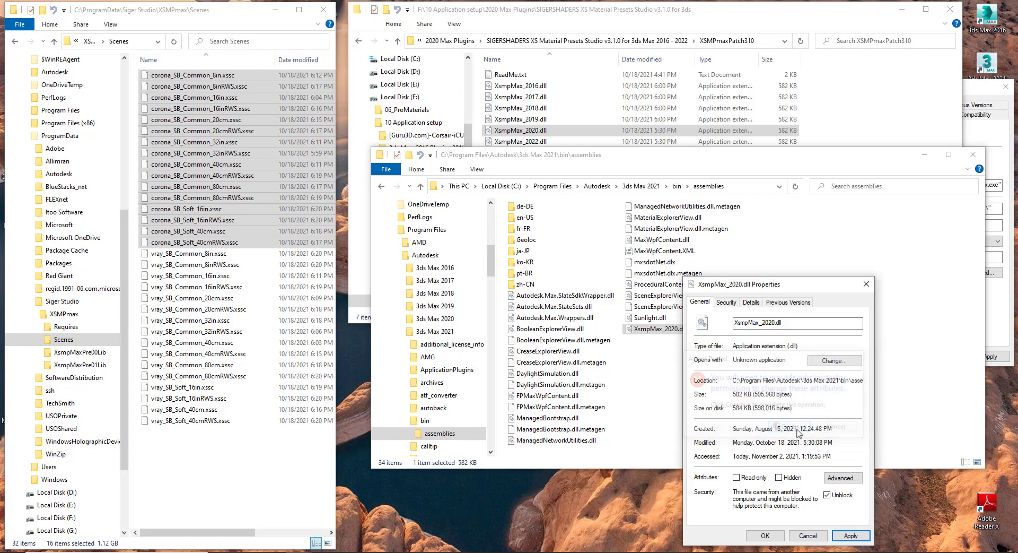
pyautogui.click(765, 535)
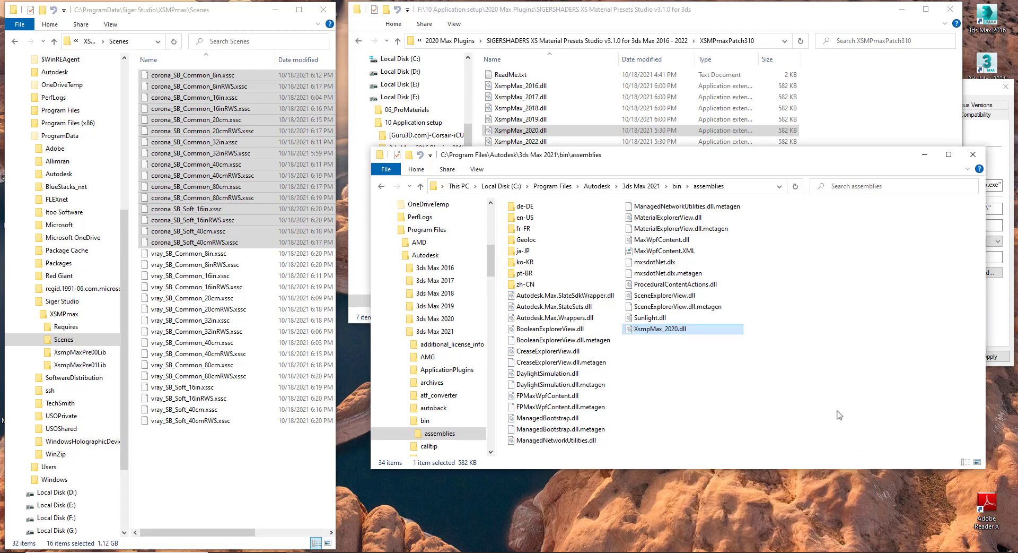
# Close the 3ds Max 2021 windows and copy XsmpMax_2022.dll from the patch folder
pyautogui.click(976, 157)
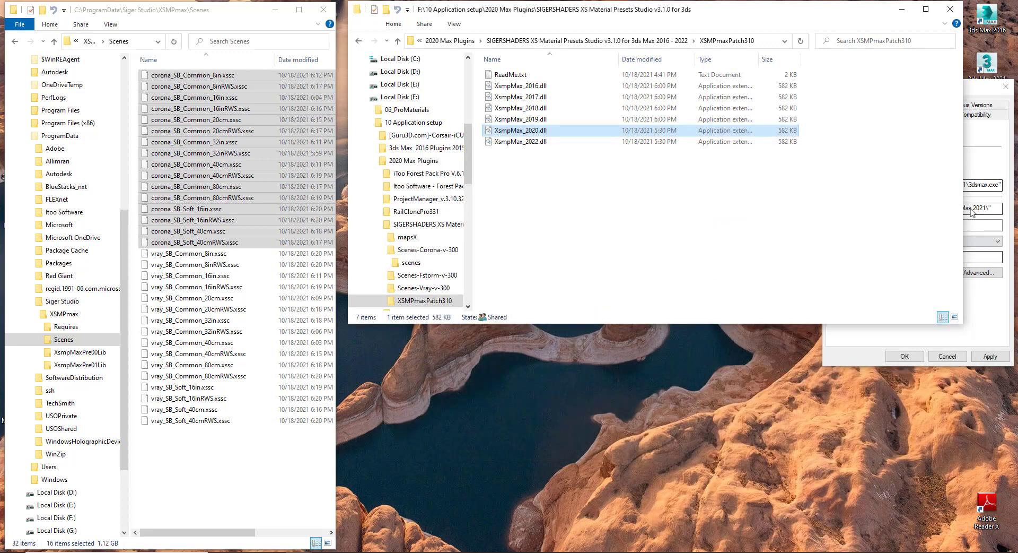
pyautogui.click(957, 363)
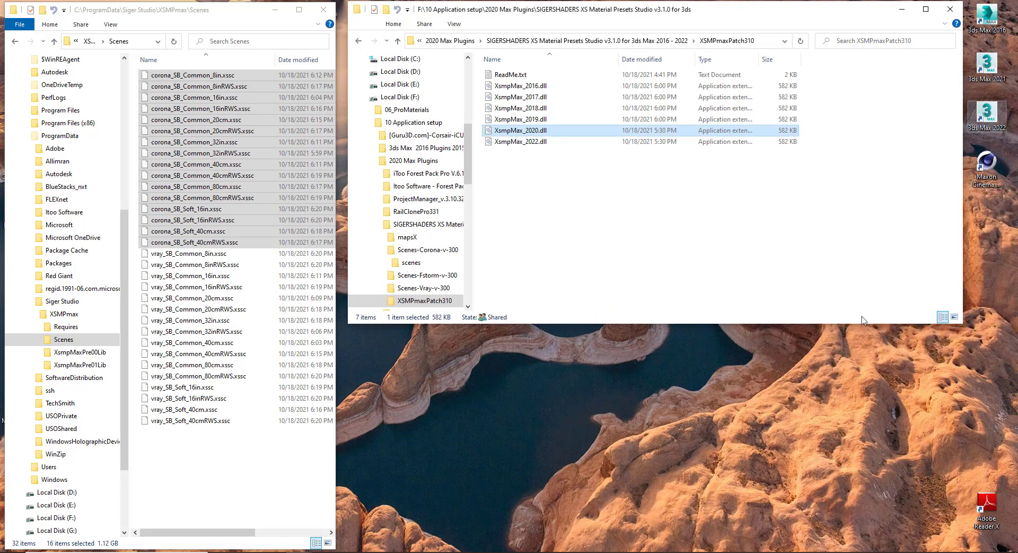
pyautogui.click(604, 201)
pyautogui.rightClick(535, 148)
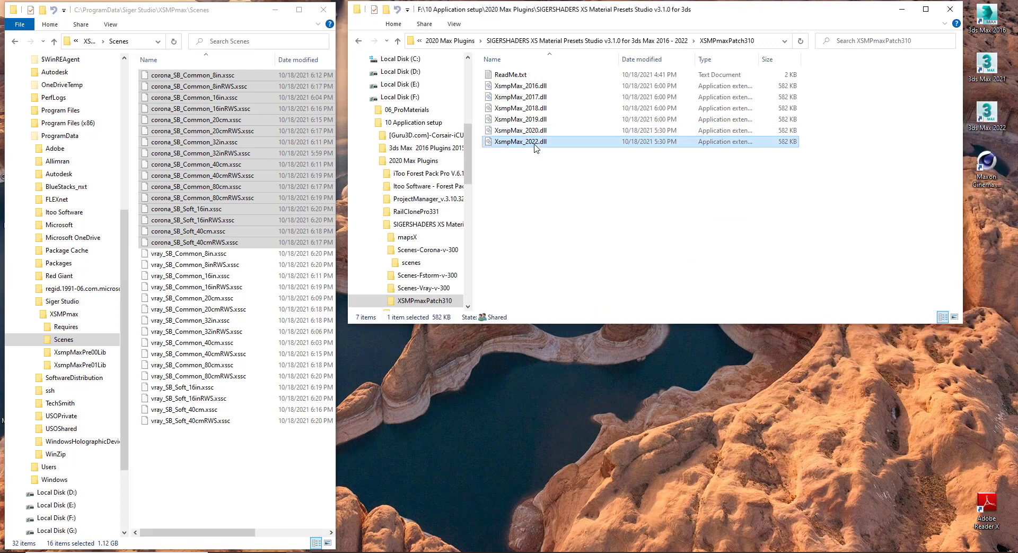
pyautogui.click(562, 257)
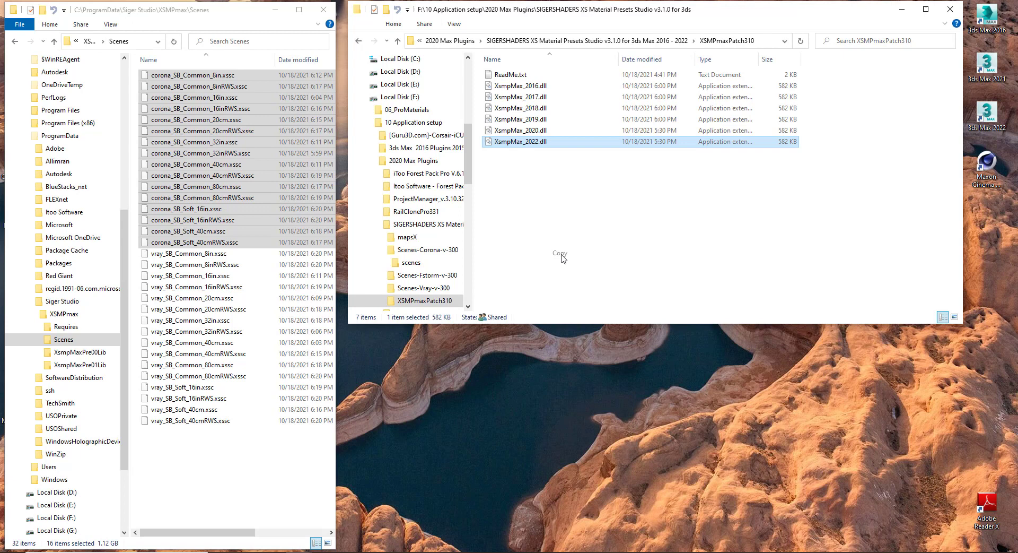
# Open the 3ds Max 2022 installation folder from its desktop shortcut and enter its bin folder
pyautogui.click(984, 130)
pyautogui.rightClick(981, 142)
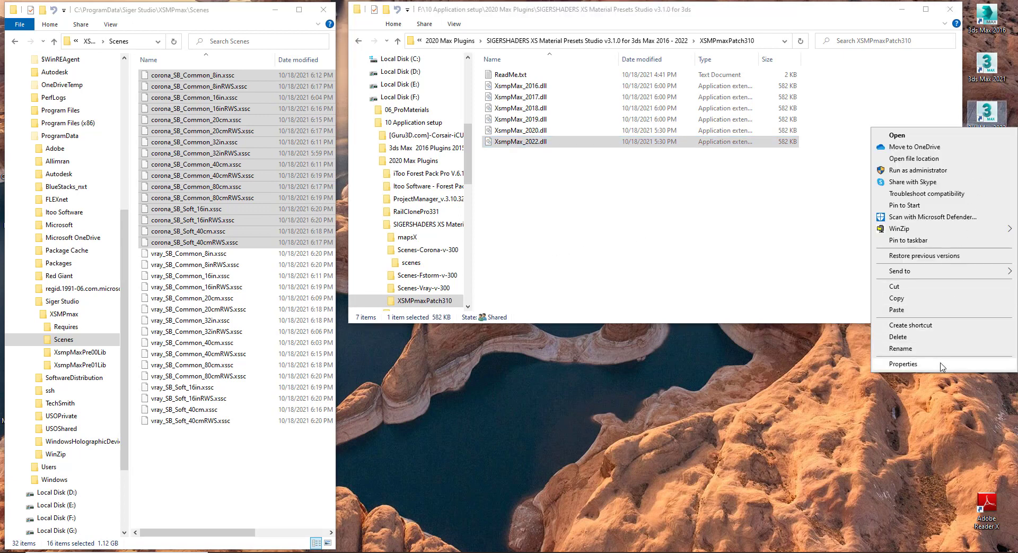
pyautogui.click(902, 365)
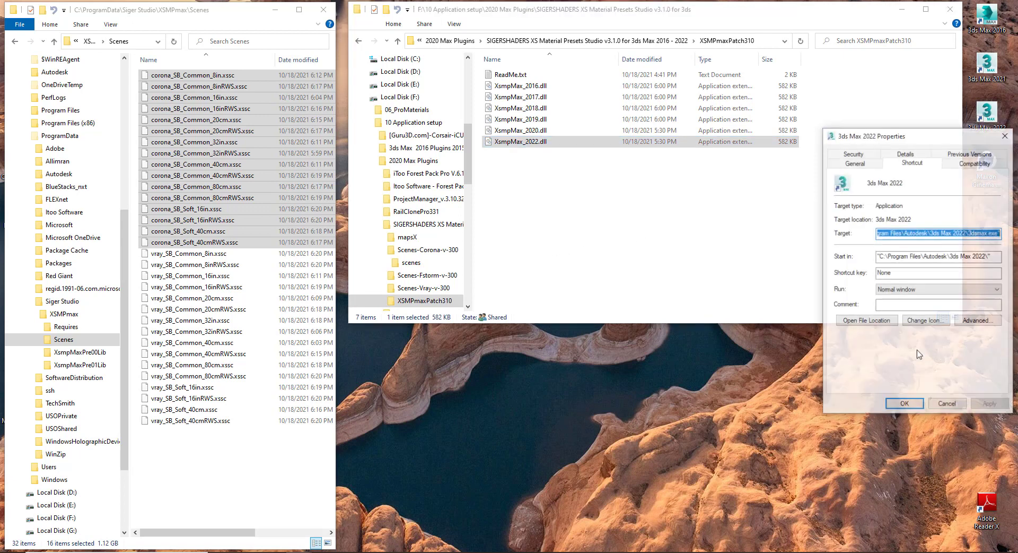
pyautogui.click(868, 321)
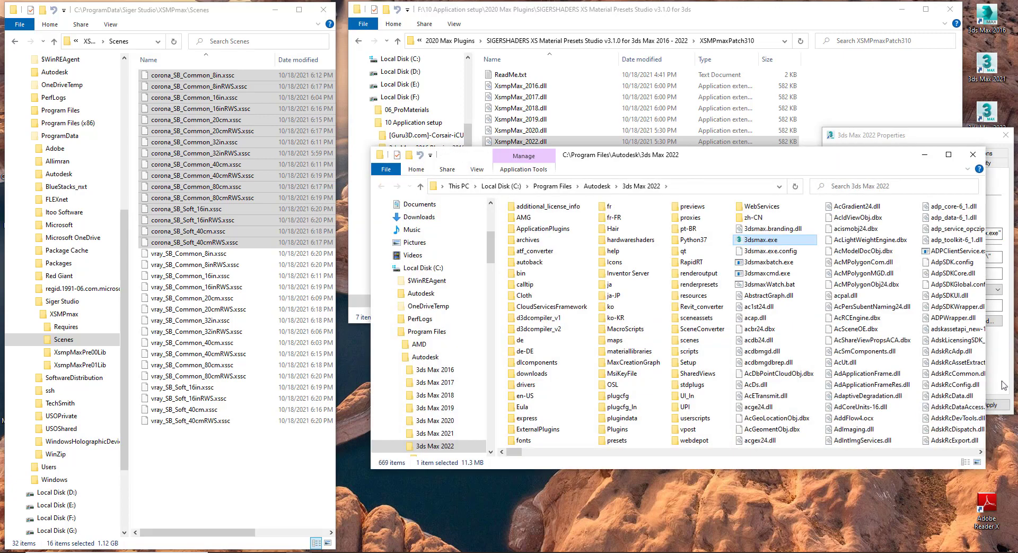
pyautogui.click(947, 404)
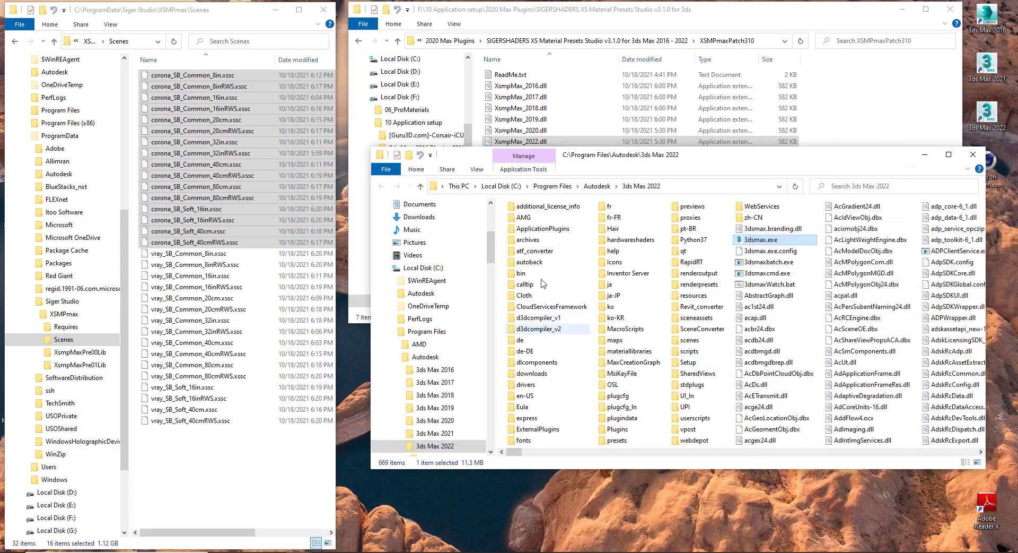
pyautogui.click(519, 274)
pyautogui.doubleClick(519, 273)
# Paste XsmpMax_2022.dll into 3ds Max 2022's bin\assemblies, replacing the old copy, then minimise that window
pyautogui.doubleClick(528, 220)
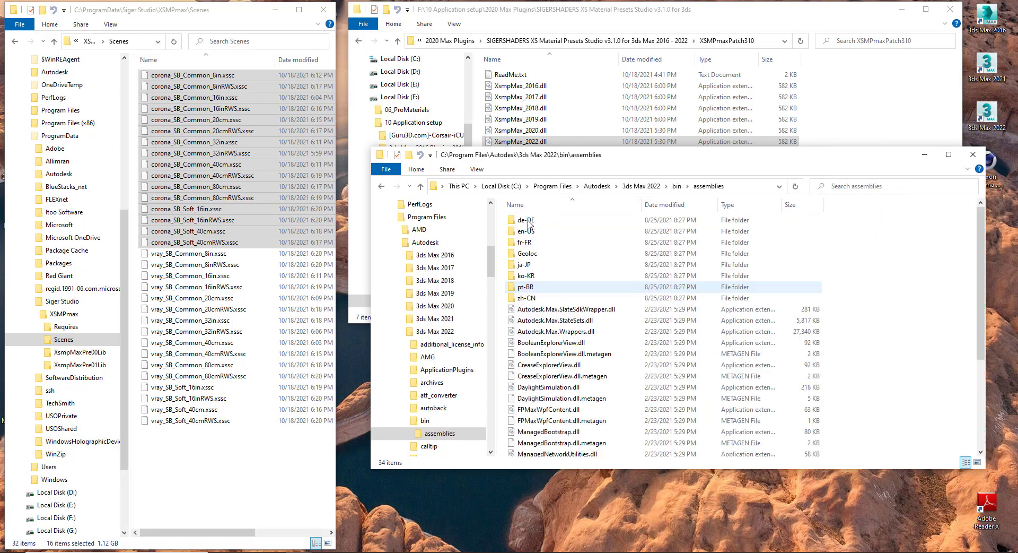
pyautogui.click(477, 169)
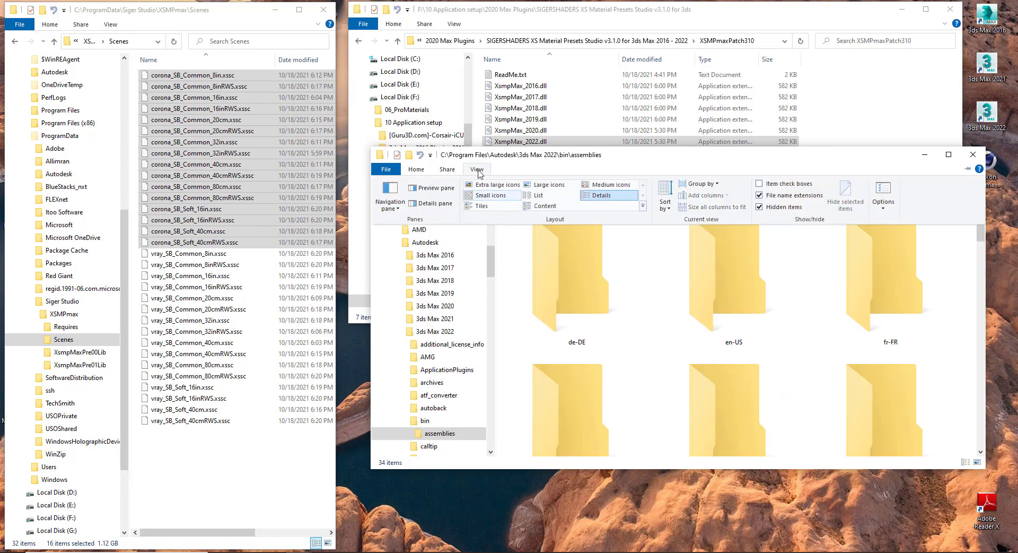
pyautogui.rightClick(670, 405)
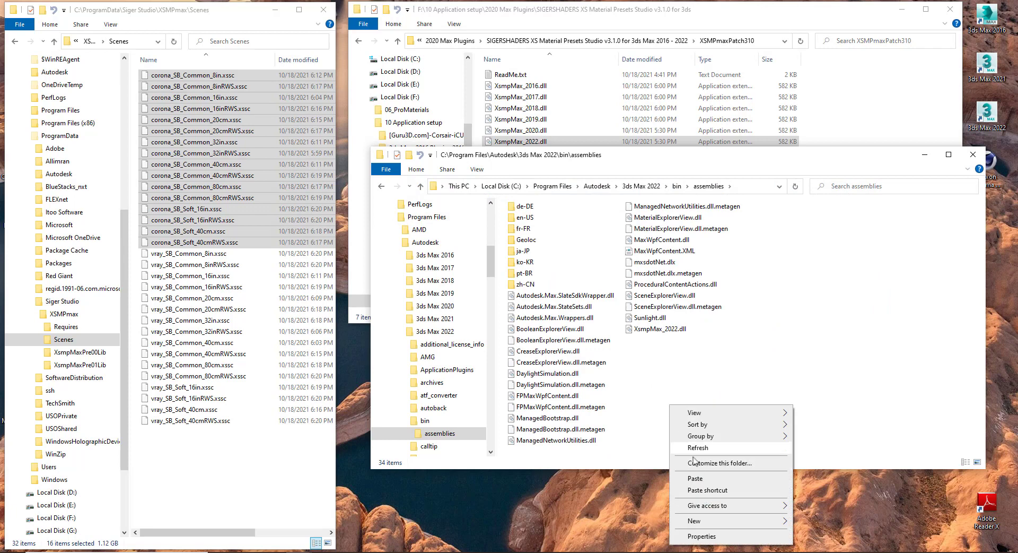
pyautogui.click(703, 478)
pyautogui.click(511, 217)
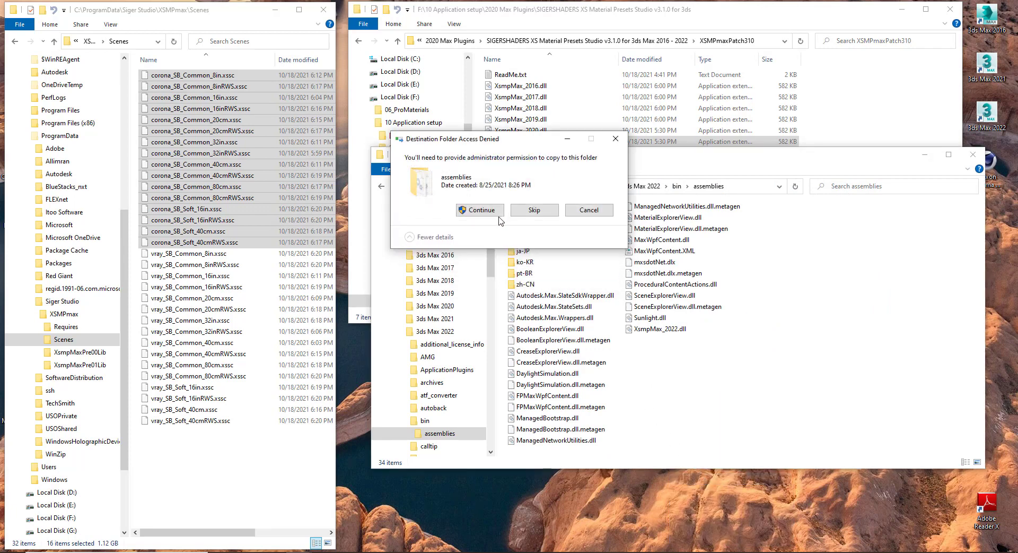
pyautogui.click(499, 214)
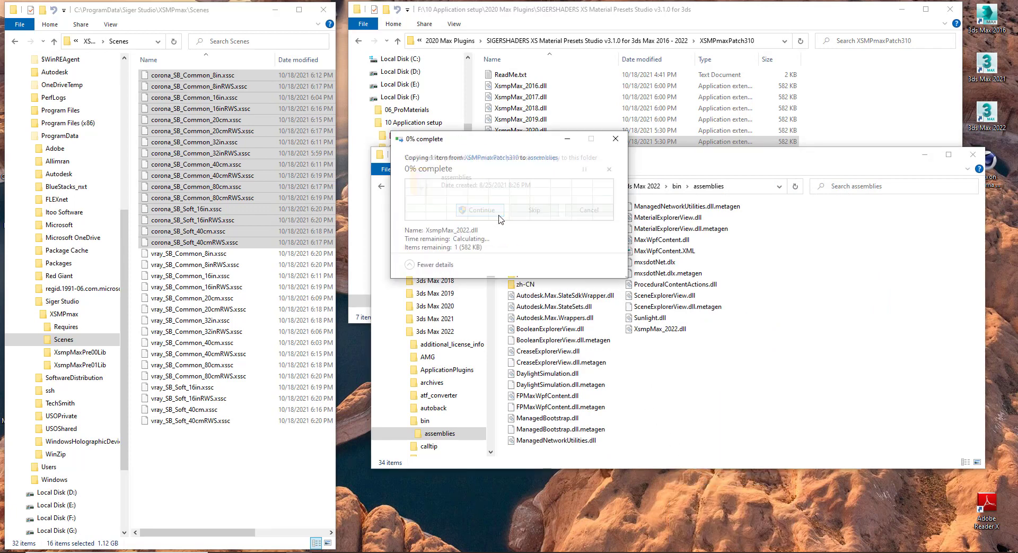
pyautogui.click(718, 396)
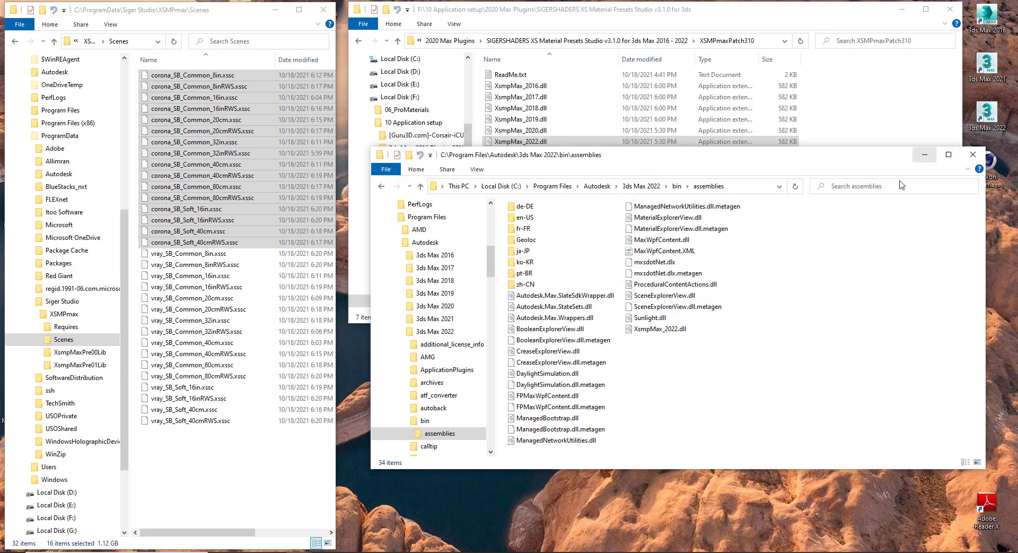
pyautogui.click(924, 154)
# Launch 3ds Max 2016 and then 3ds Max 2022 from their desktop shortcuts
pyautogui.rightClick(886, 373)
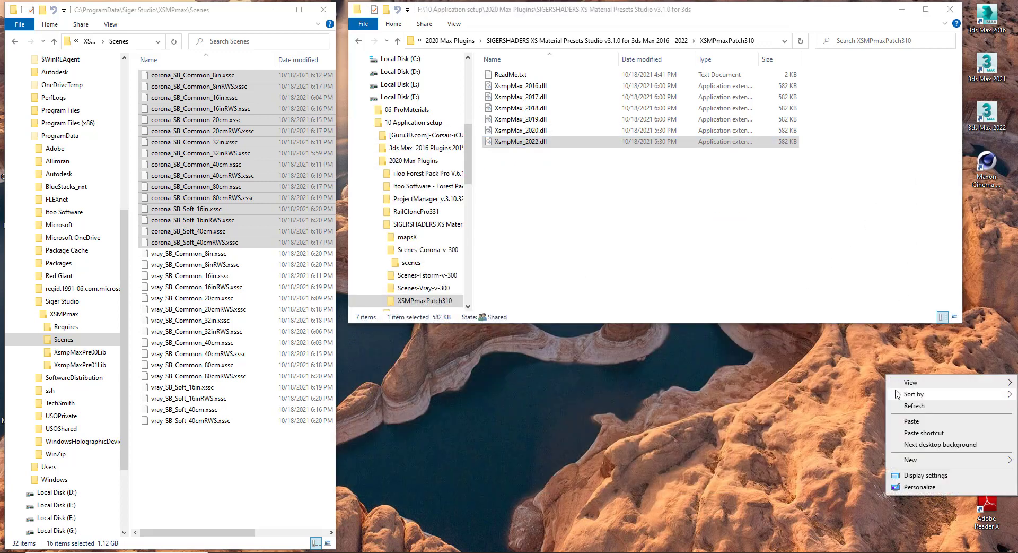
pyautogui.click(834, 367)
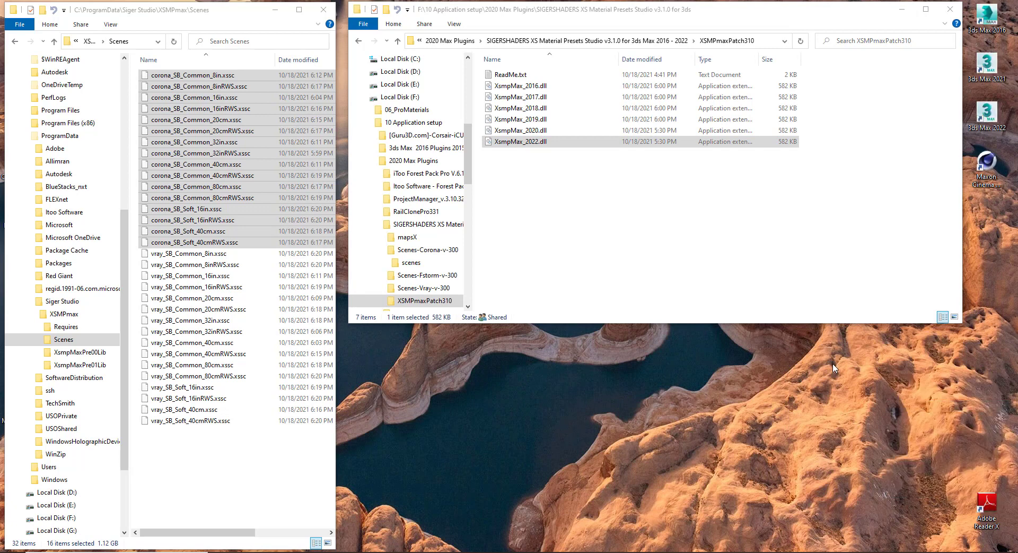
pyautogui.doubleClick(986, 17)
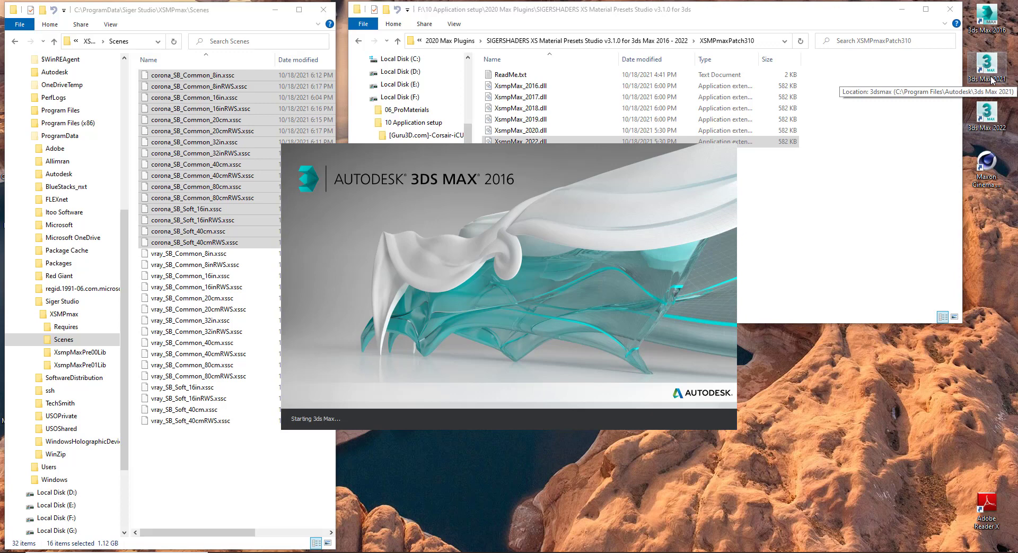
pyautogui.doubleClick(988, 114)
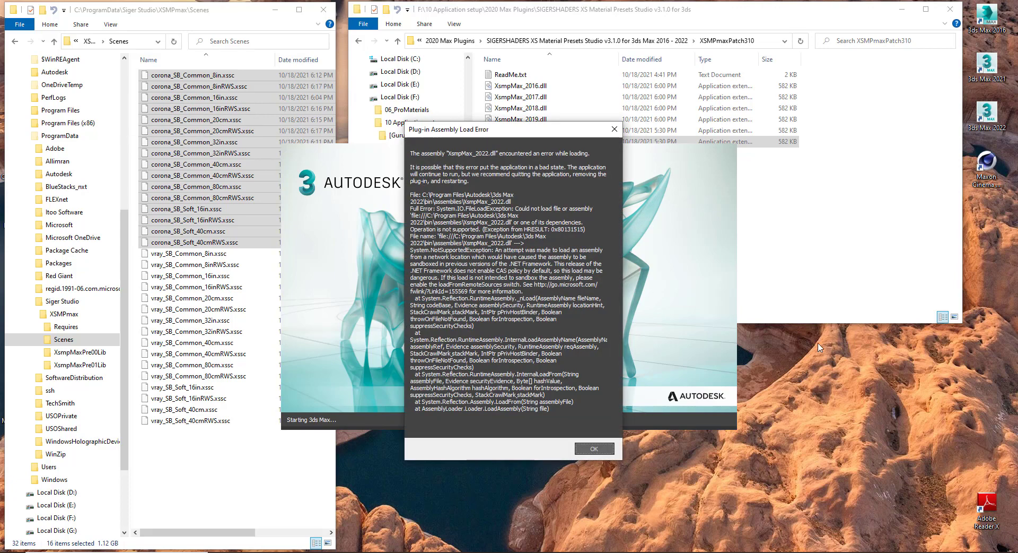
# Dismiss the XsmpMax_2022.dll load error and the Max.NET exception message
pyautogui.click(595, 448)
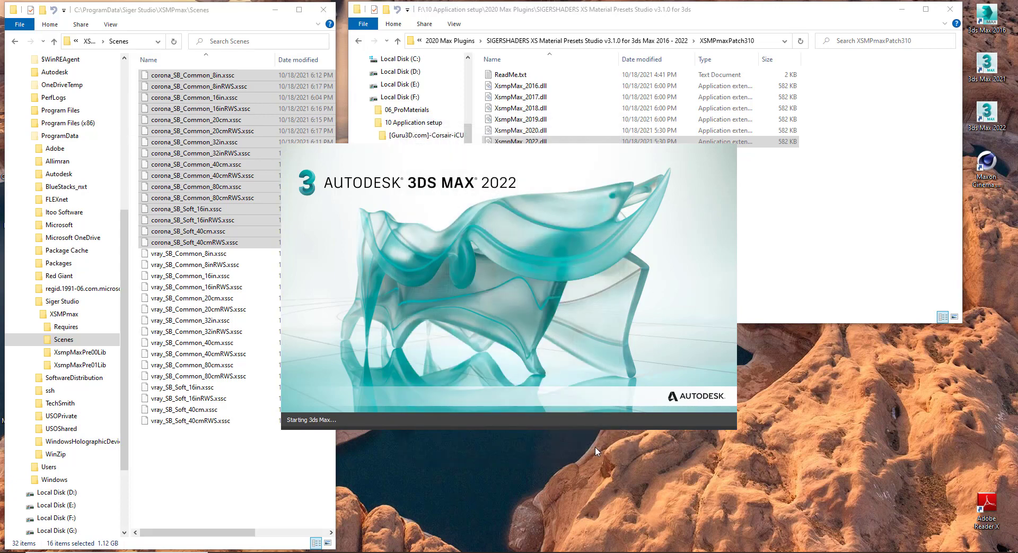
pyautogui.click(769, 288)
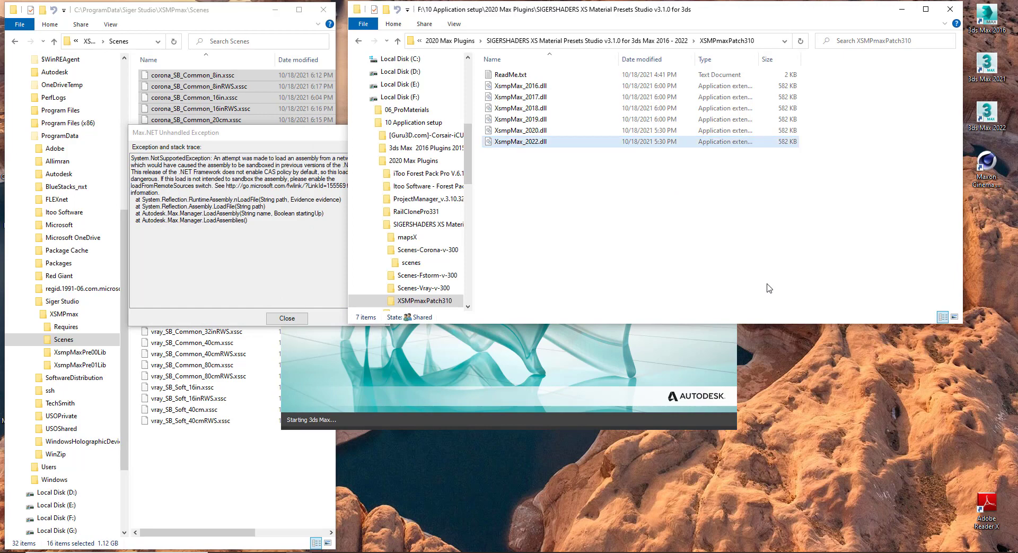
pyautogui.click(289, 320)
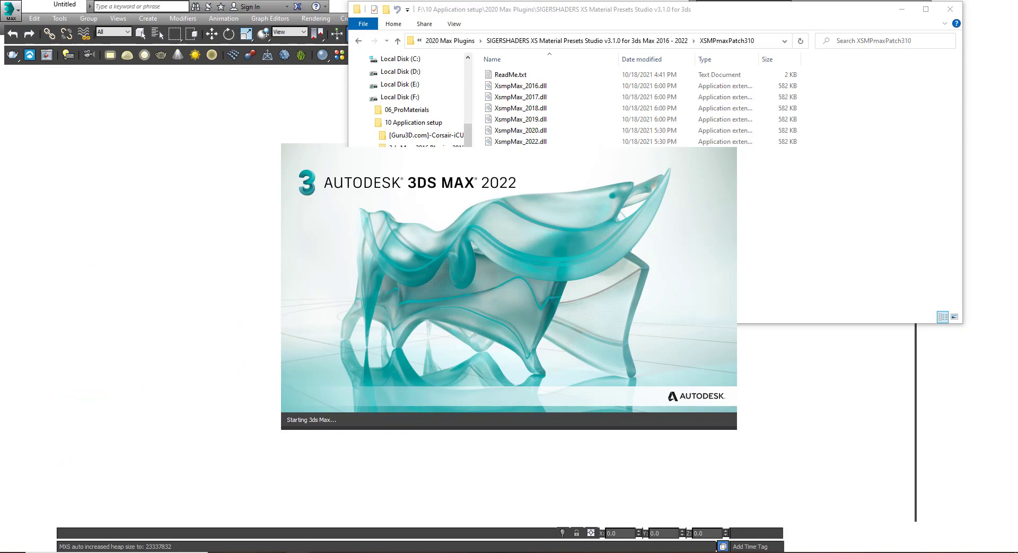
pyautogui.moveTo(403, 530)
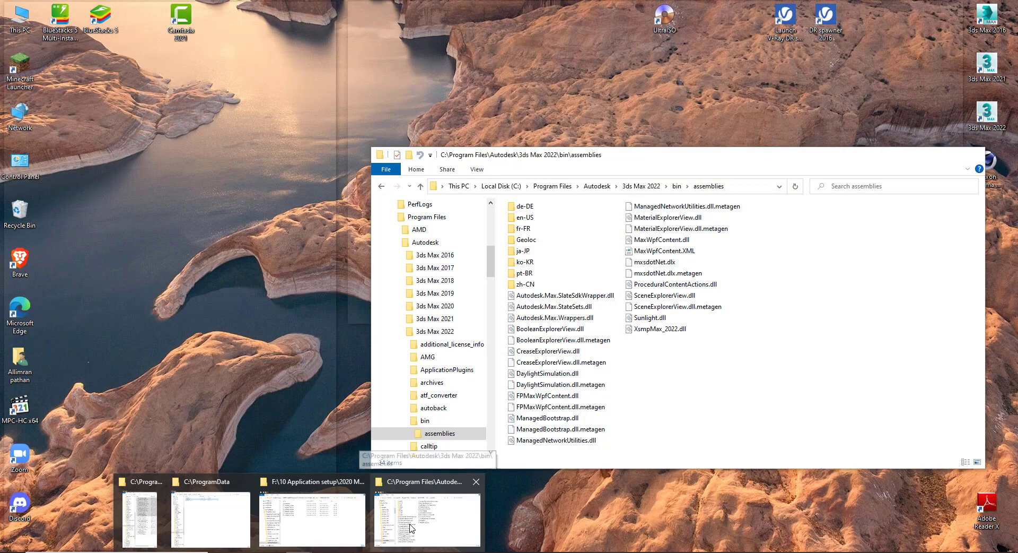
# Unblock XsmpMax_2022.dll, clear its Read-only flag, then minimise both Explorer windows to reveal 3ds Max 2016
pyautogui.click(424, 517)
pyautogui.click(670, 329)
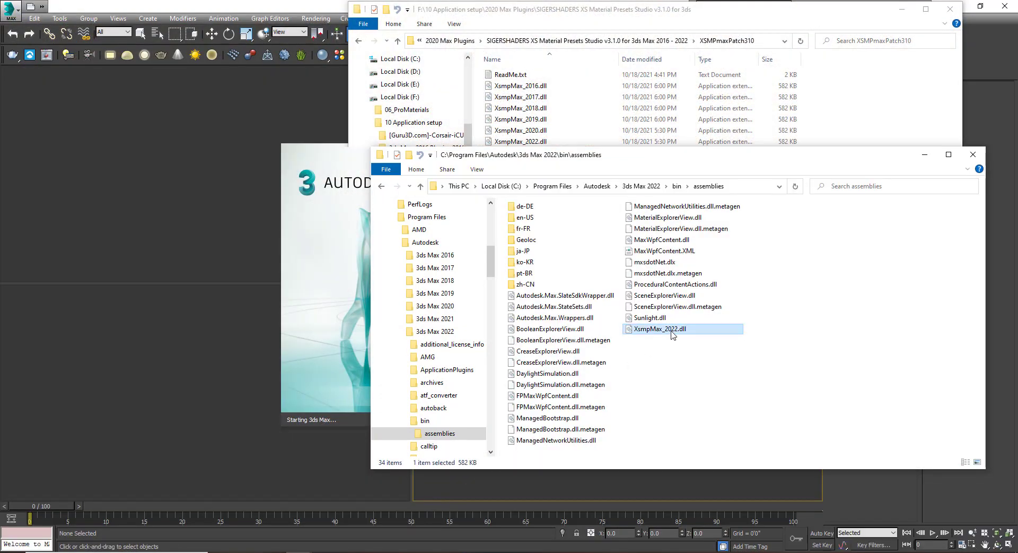
pyautogui.rightClick(671, 329)
pyautogui.click(703, 493)
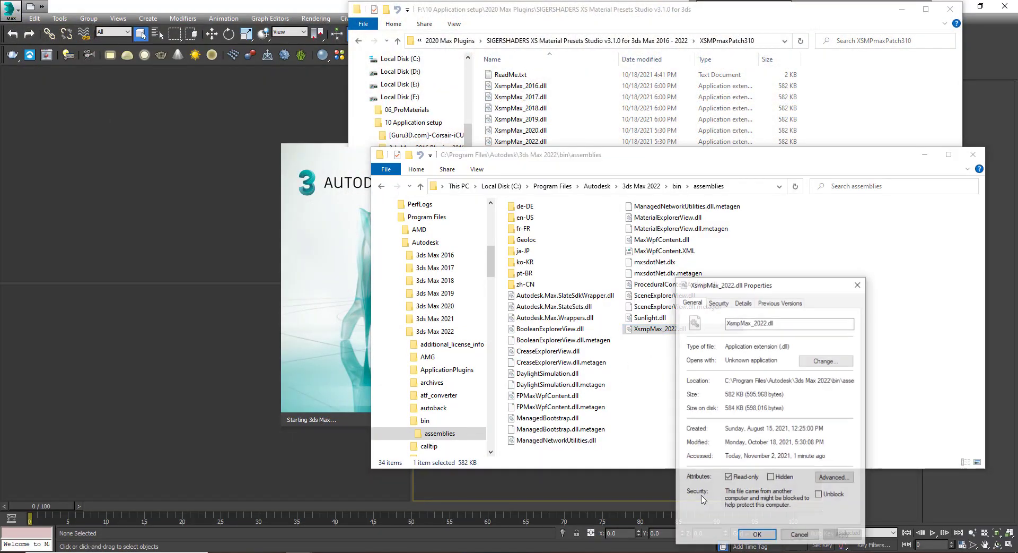
pyautogui.click(744, 479)
pyautogui.click(759, 536)
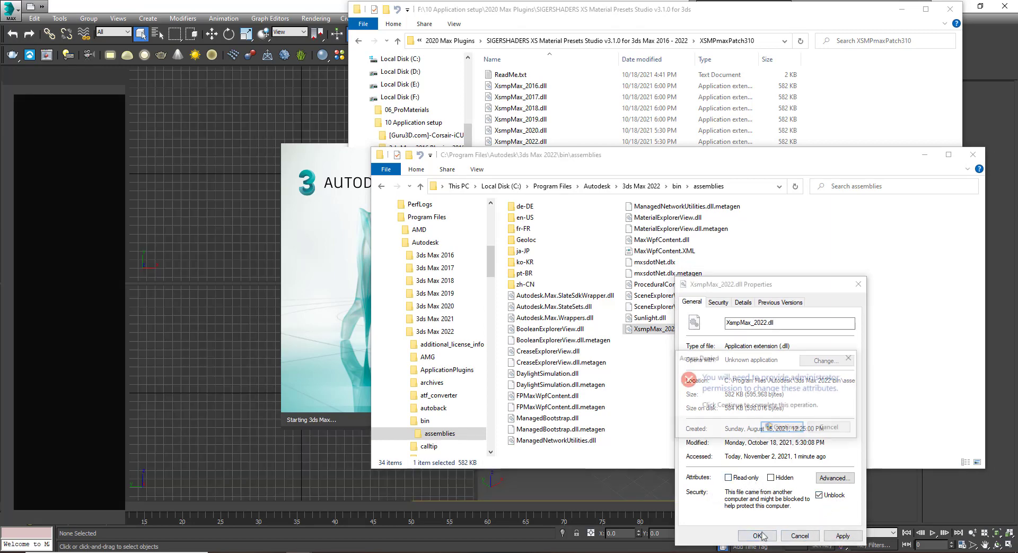
pyautogui.click(782, 431)
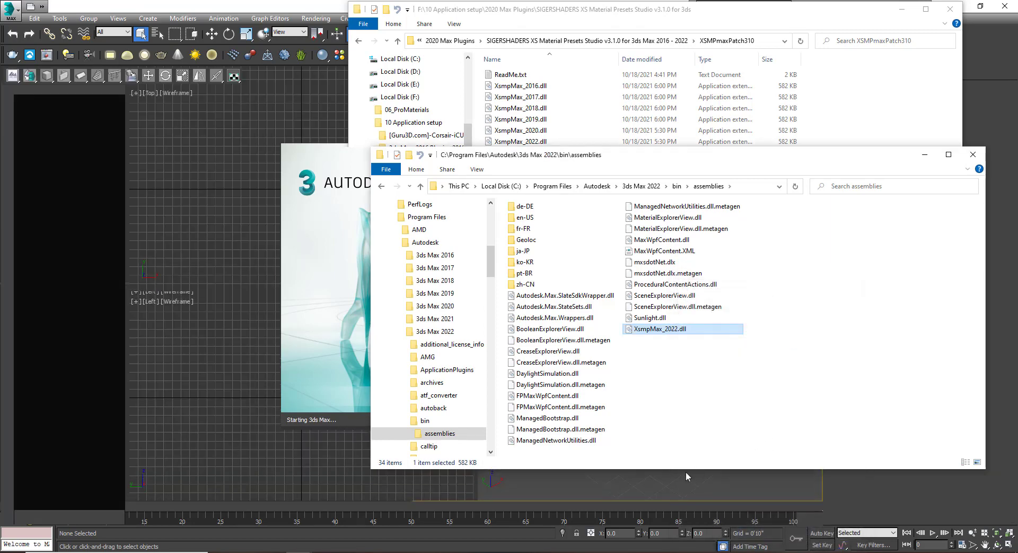
pyautogui.click(669, 336)
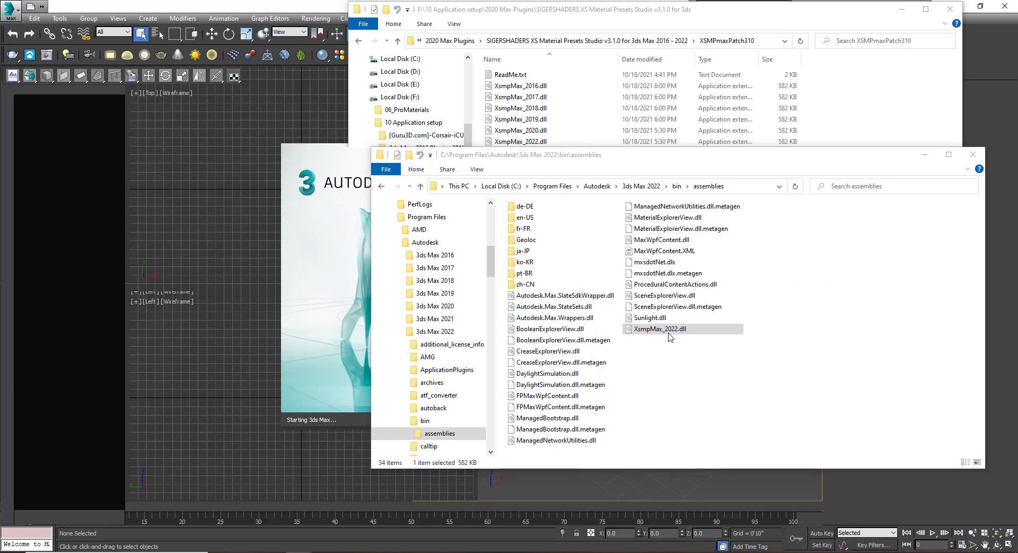
pyautogui.click(897, 15)
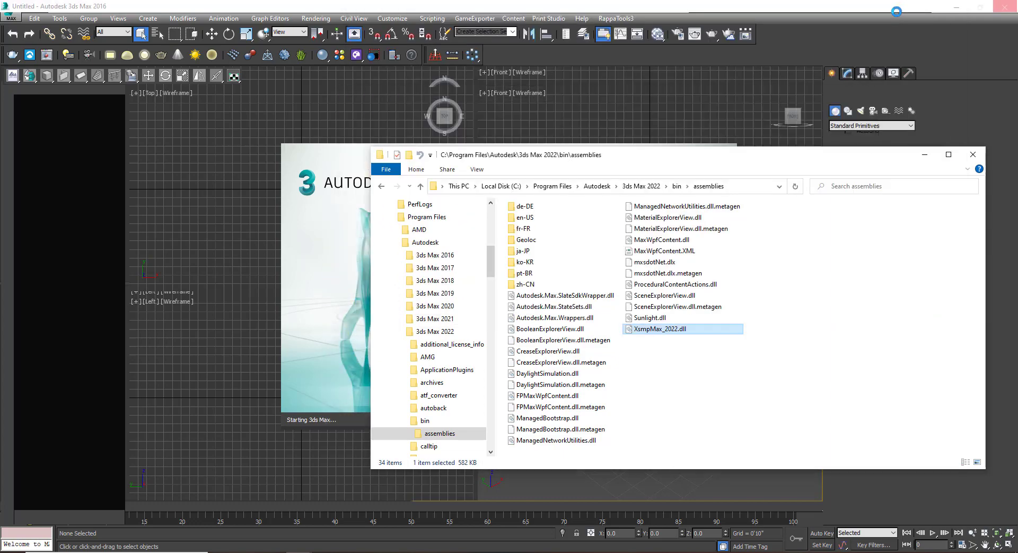
pyautogui.click(925, 154)
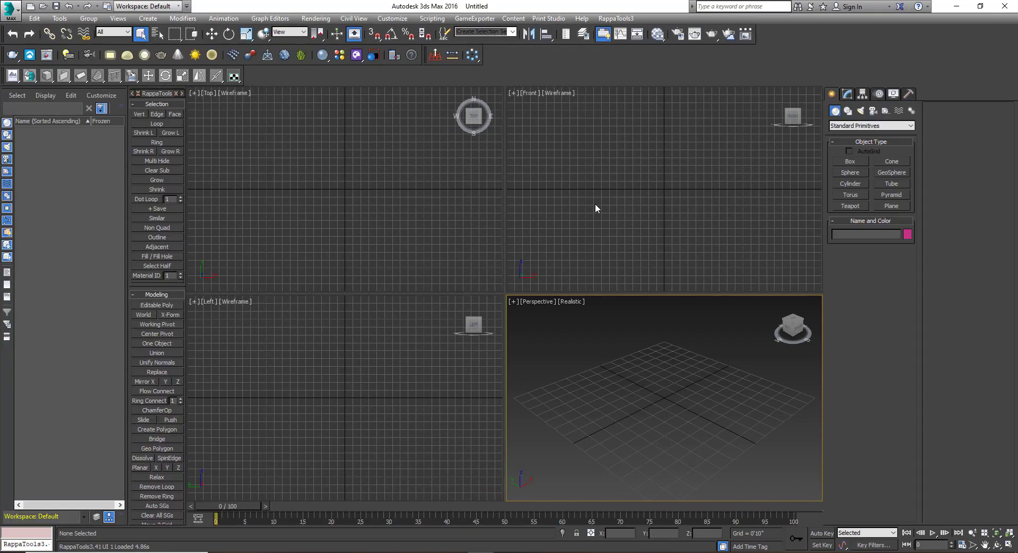
# Drag the Siger Studio XSMP command onto the main toolbar and save the .cuix interface file
pyautogui.click(447, 174)
pyautogui.click(392, 19)
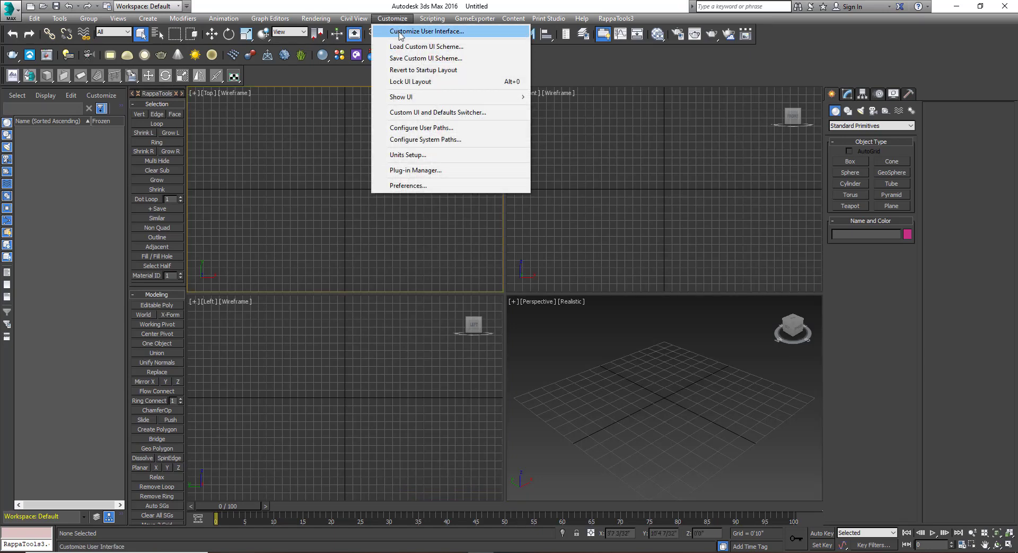
pyautogui.press('Escape')
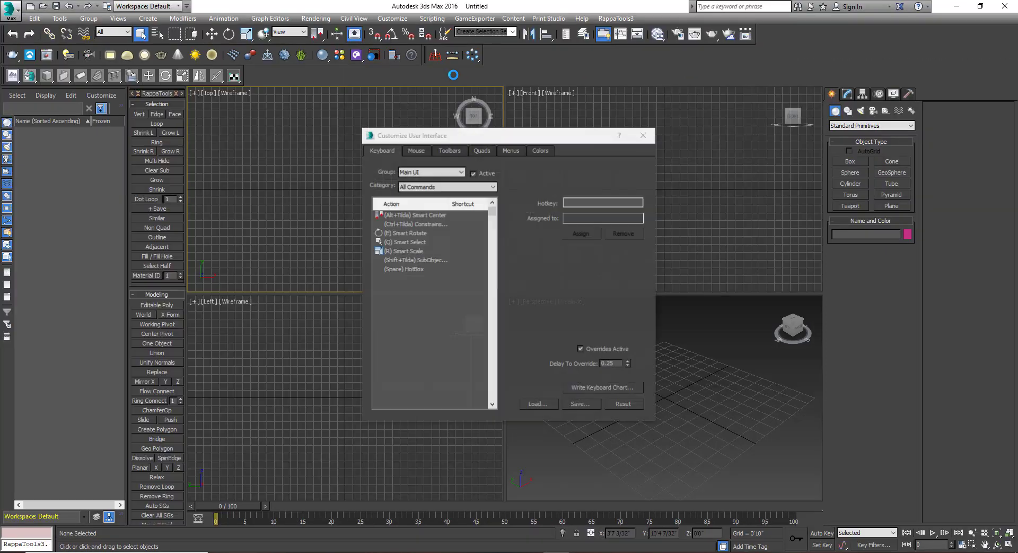
pyautogui.click(460, 150)
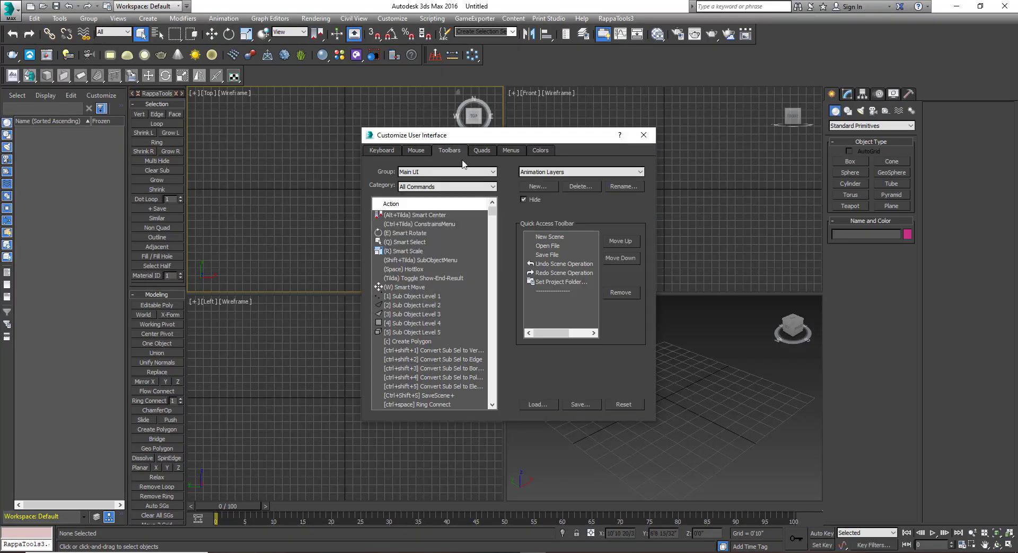
pyautogui.click(469, 187)
pyautogui.moveTo(493, 216); pyautogui.dragTo(494, 340)
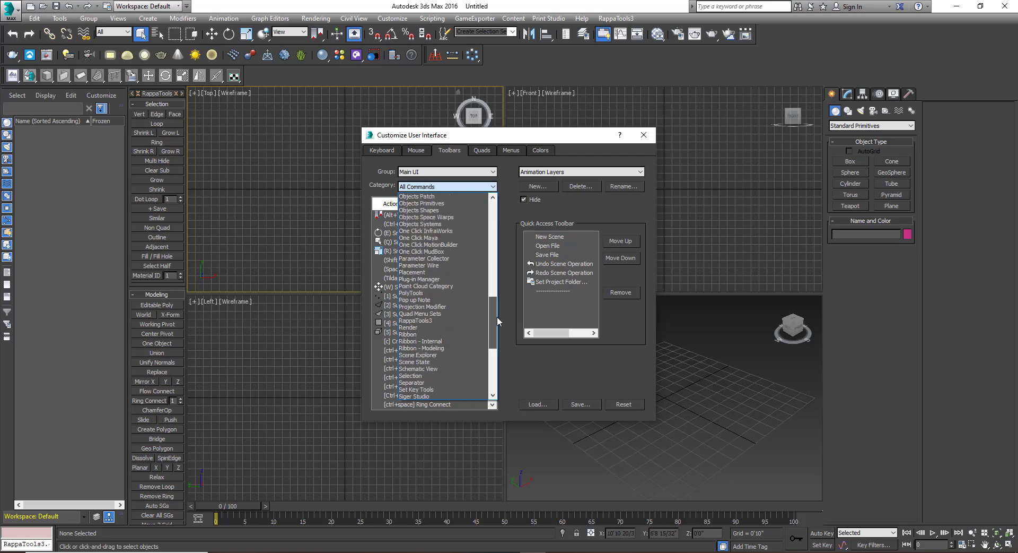
pyautogui.click(428, 280)
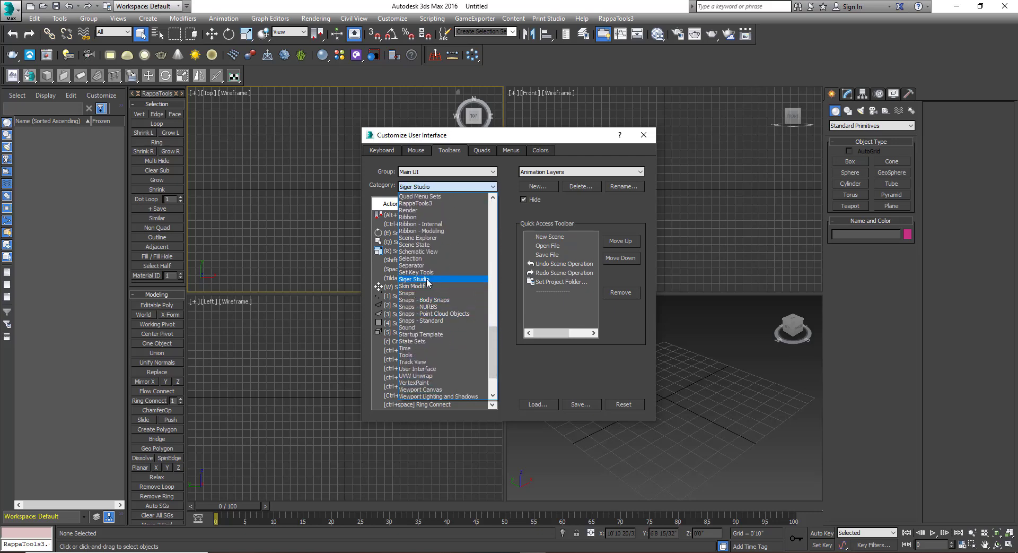
pyautogui.moveTo(391, 214)
pyautogui.mouseDown()
pyautogui.moveTo(374, 115)
pyautogui.moveTo(420, 58)
pyautogui.mouseUp()
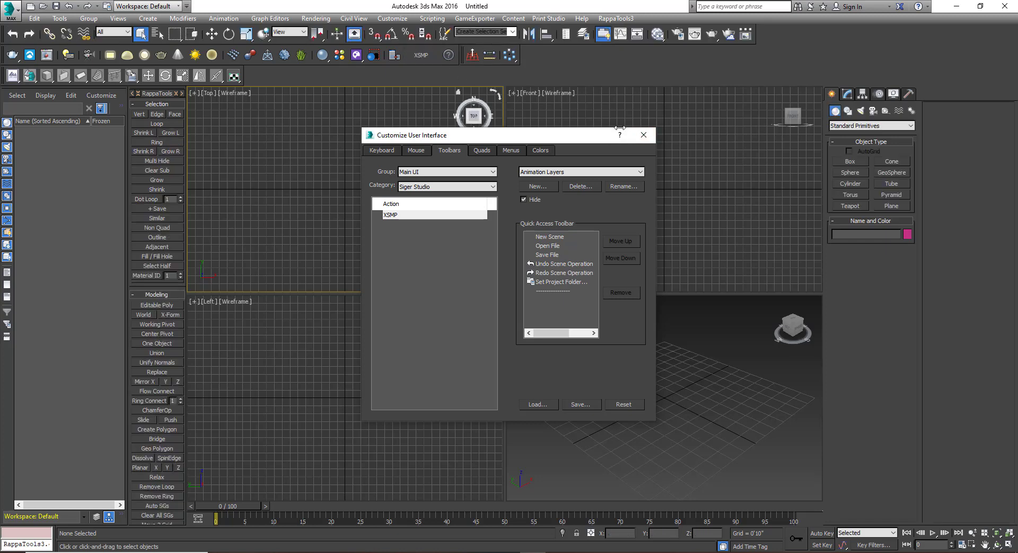
pyautogui.click(574, 403)
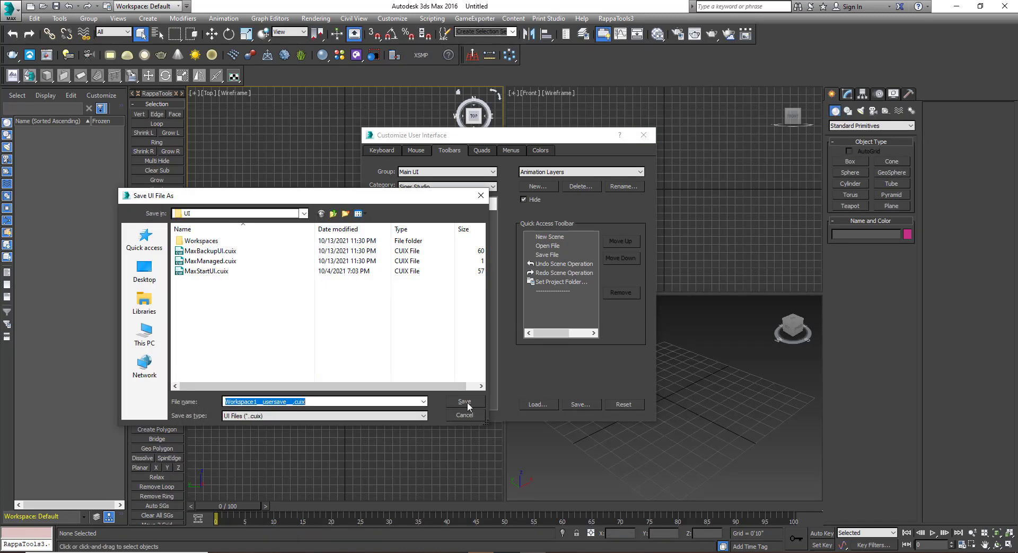
pyautogui.click(465, 401)
pyautogui.click(646, 137)
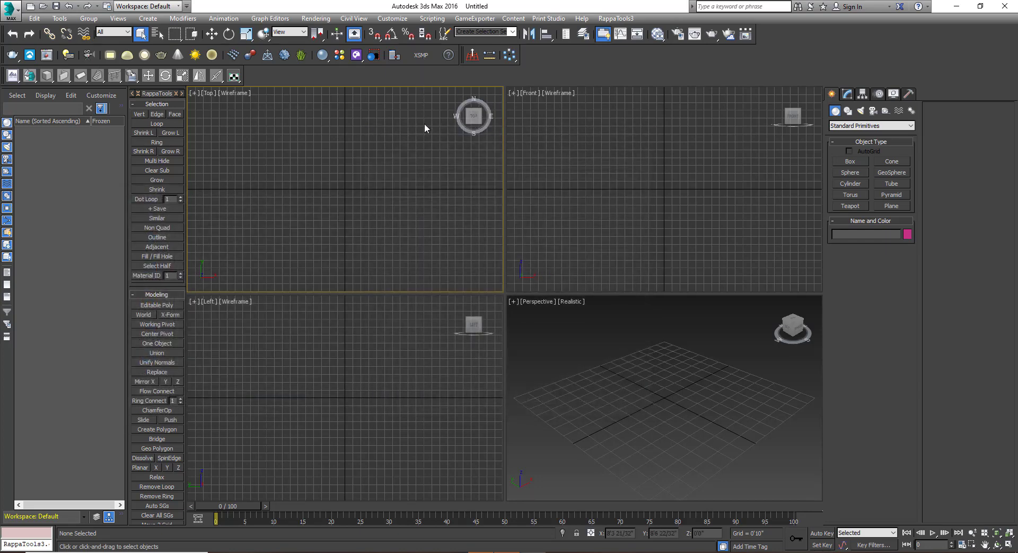
# Launch XSMP, browse CARPAINT > Metallic and the CERAMIC presets, then switch to the settings page
pyautogui.press('m')
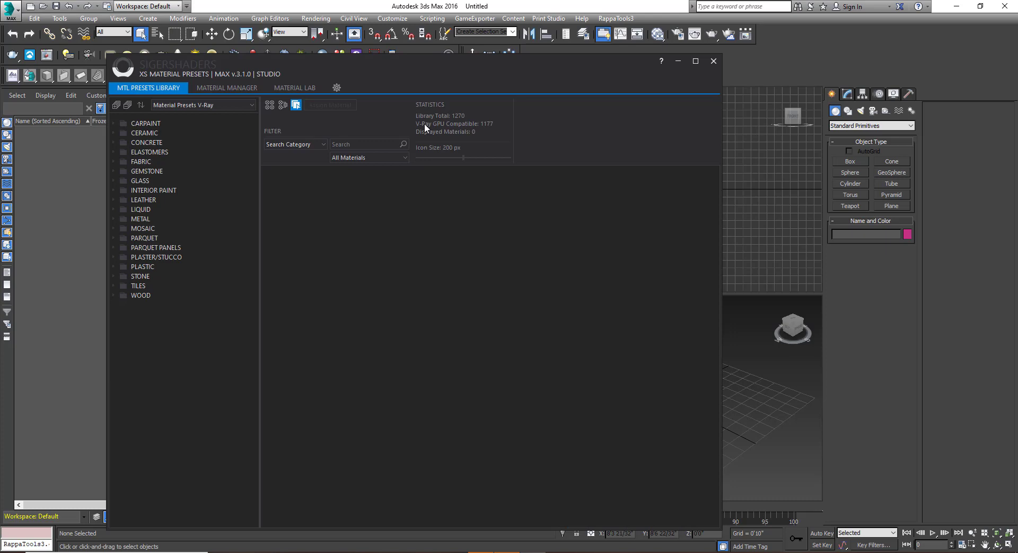
pyautogui.moveTo(420, 70); pyautogui.dragTo(496, 61)
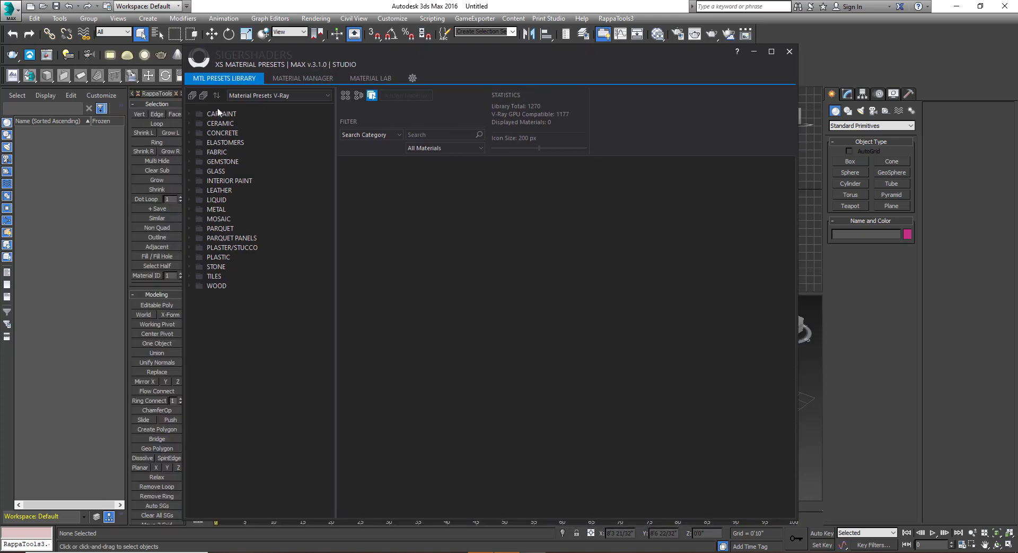
pyautogui.click(191, 114)
pyautogui.click(222, 126)
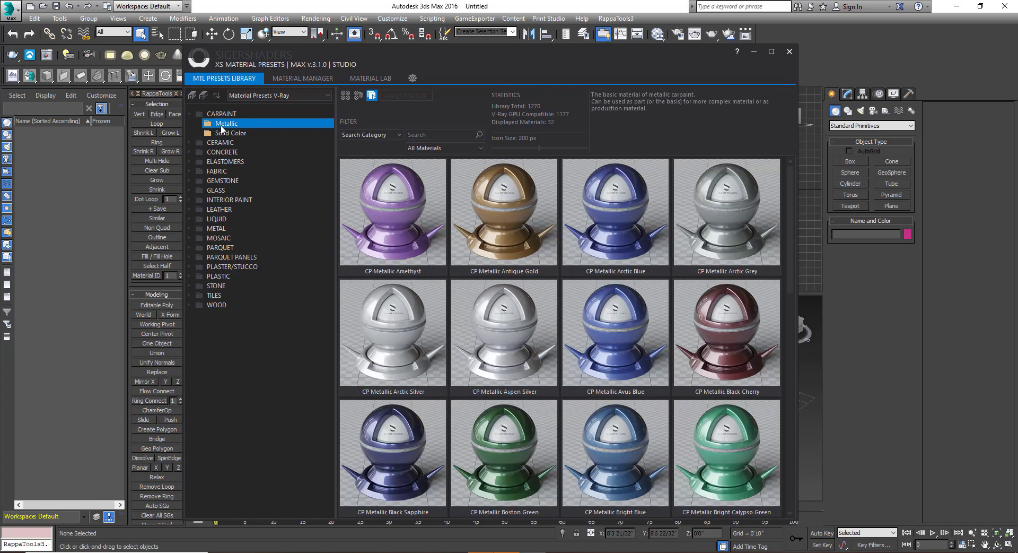
pyautogui.click(229, 146)
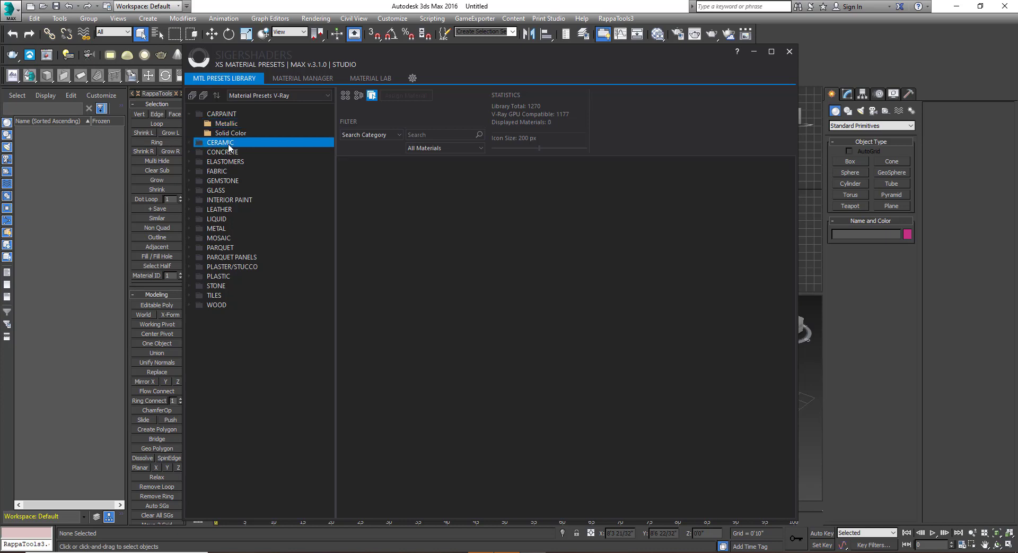
pyautogui.click(412, 78)
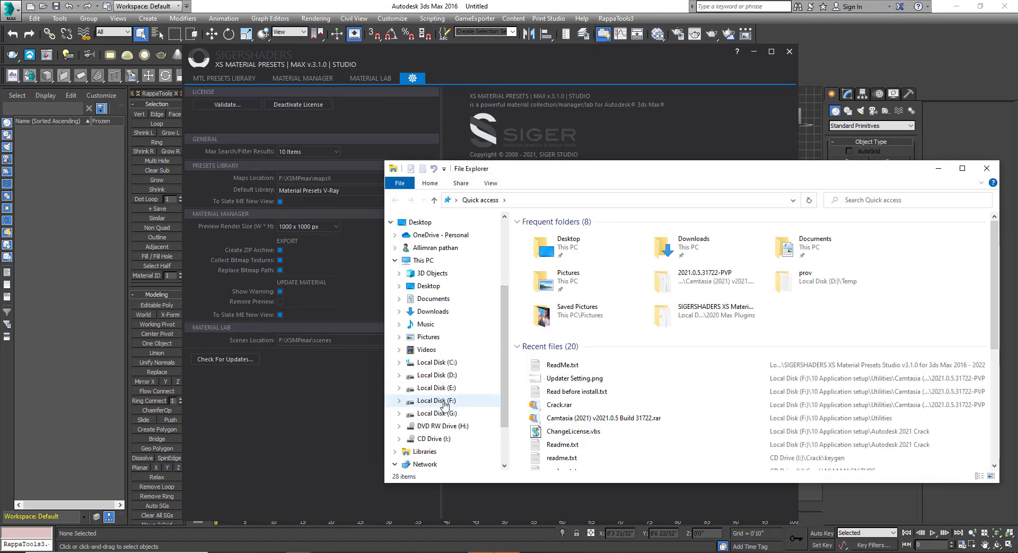
# Show the contents of Local Disk (F:) in File Explorer, then minimize the file browser
pyautogui.click(444, 404)
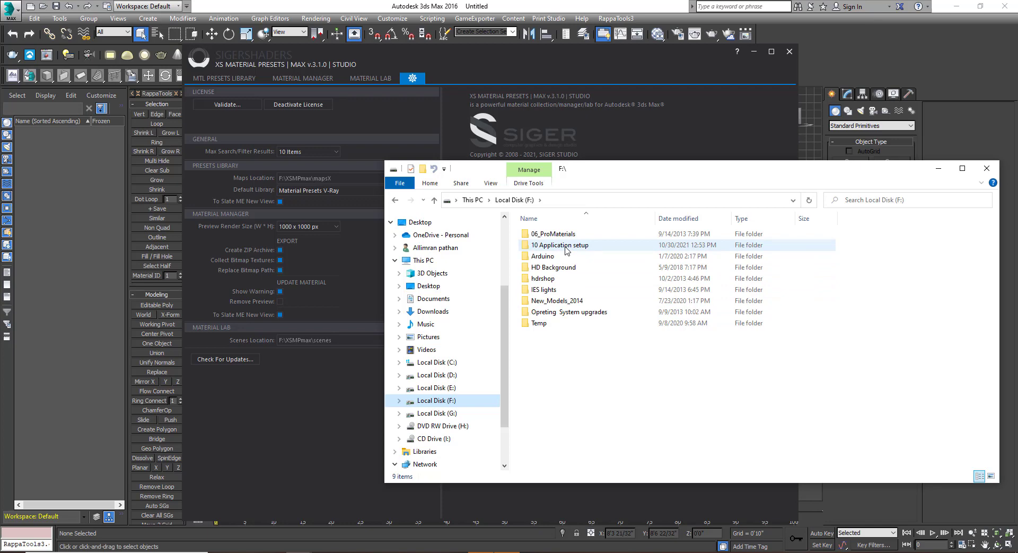
pyautogui.click(939, 168)
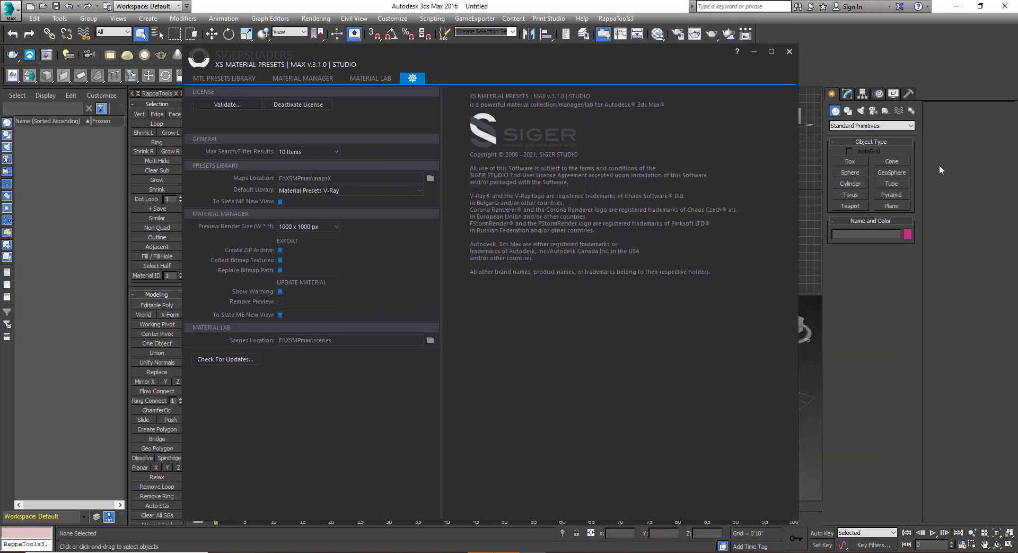
# Restore the minimized XS Material Presets window from the taskbar
pyautogui.click(751, 50)
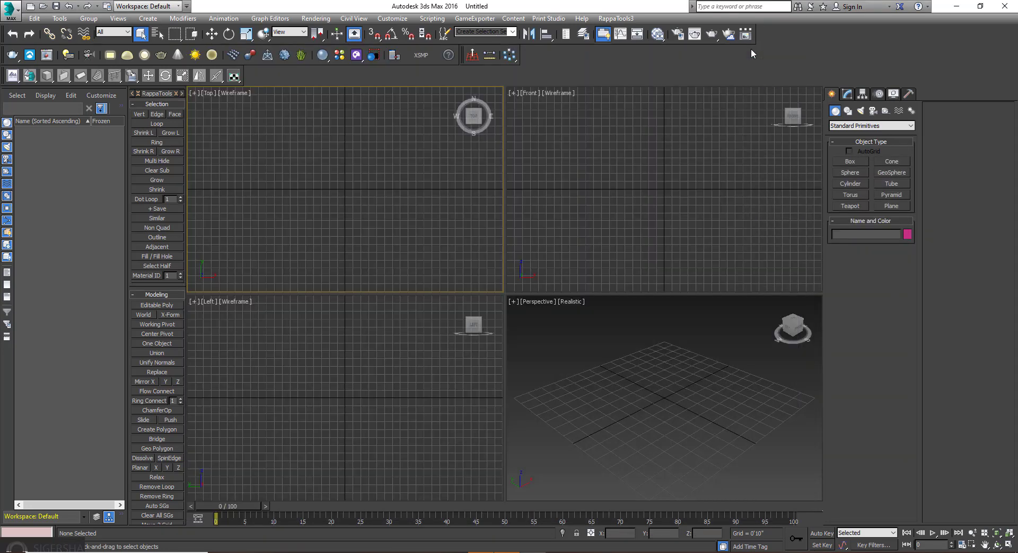
pyautogui.click(66, 546)
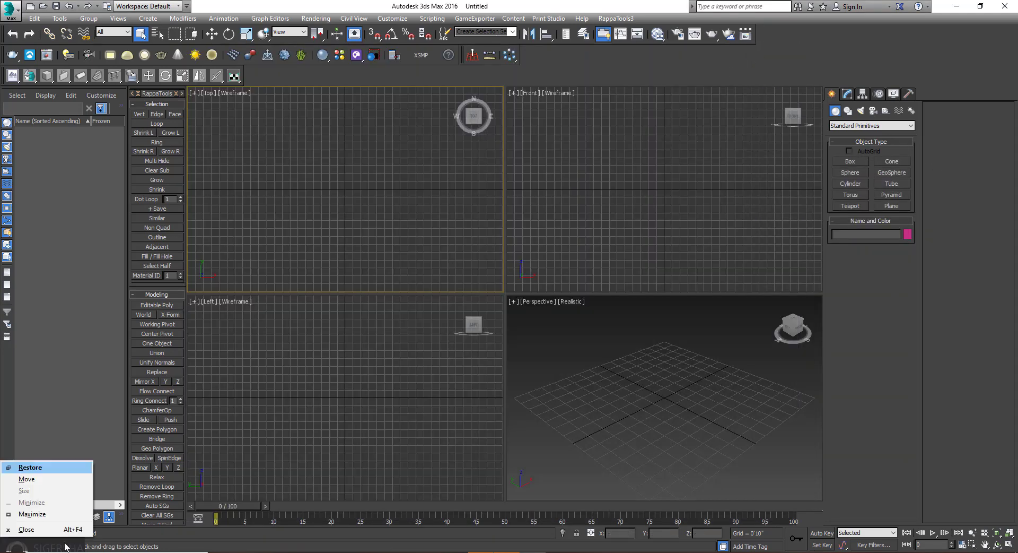
pyautogui.click(30, 467)
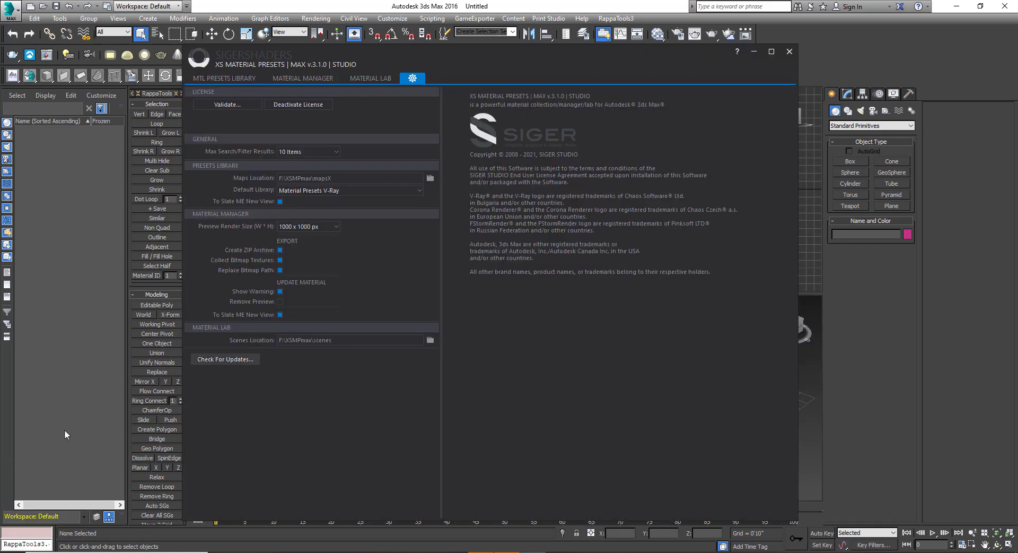
# In the MTL Presets Library, expand CONCRETE and show the Floor Polished Level 2 presets
pyautogui.click(225, 78)
pyautogui.click(219, 153)
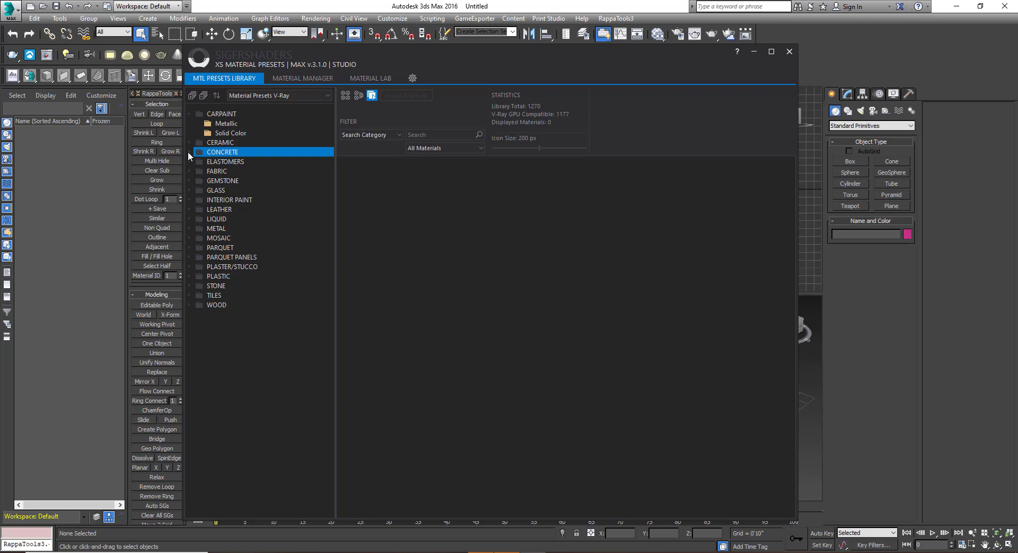
pyautogui.click(237, 142)
pyautogui.click(233, 152)
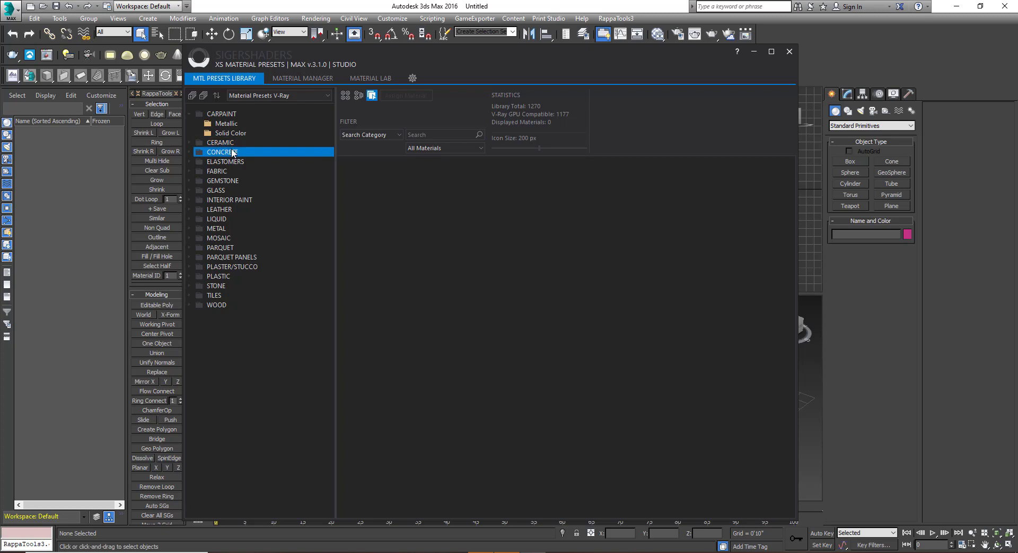
pyautogui.click(190, 151)
pyautogui.click(249, 172)
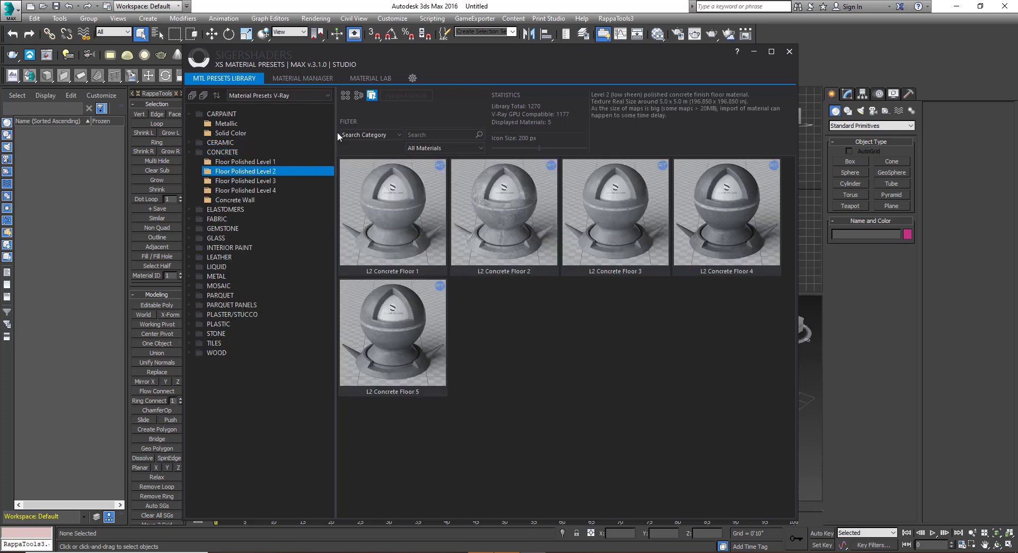
# Create a sphere in the Perspective viewport with its base at the pivot
pyautogui.moveTo(460, 52); pyautogui.dragTo(252, 23)
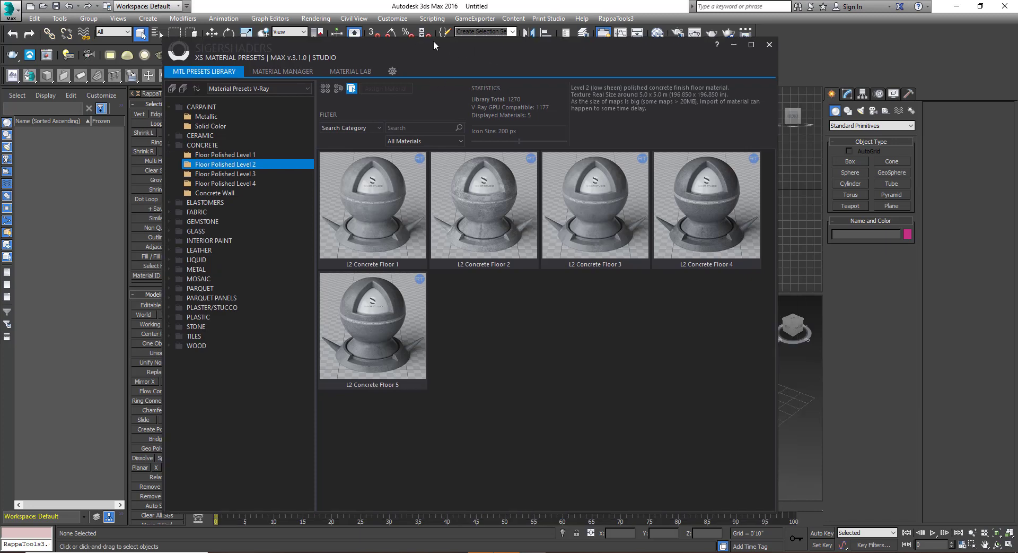
pyautogui.click(850, 172)
pyautogui.click(841, 406)
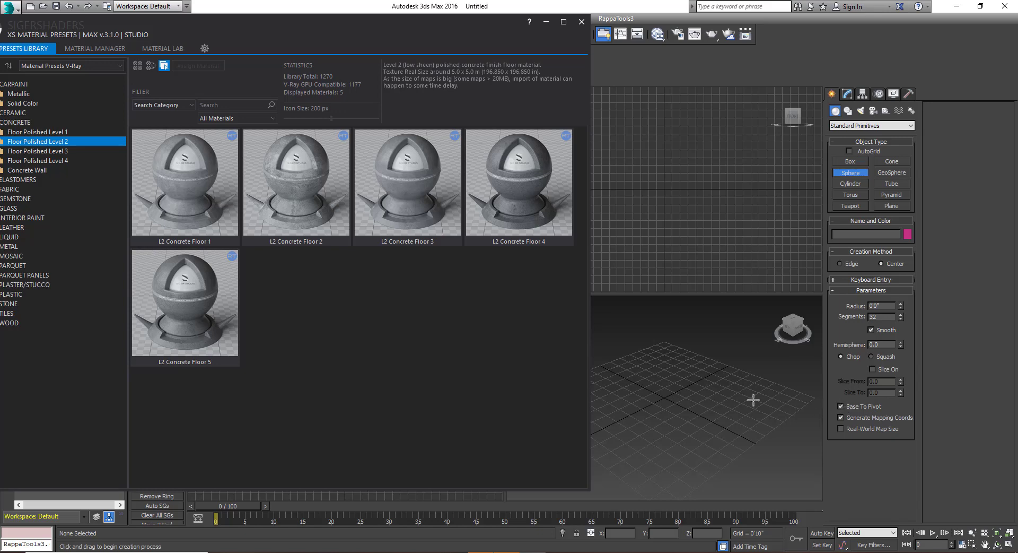
pyautogui.moveTo(663, 394); pyautogui.dragTo(684, 421)
pyautogui.moveTo(684, 421); pyautogui.dragTo(683, 461, button='middle')
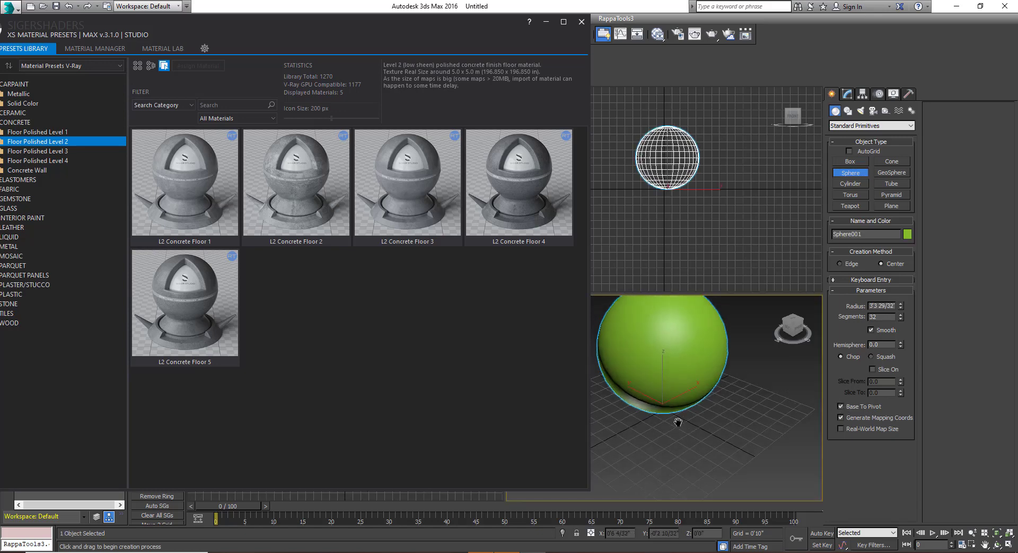
pyautogui.rightClick(684, 461)
# Apply L2 Concrete Floor 1 to the sphere, enable Real-World Map Size, and open the material editor
pyautogui.click(196, 207)
pyautogui.rightClick(196, 207)
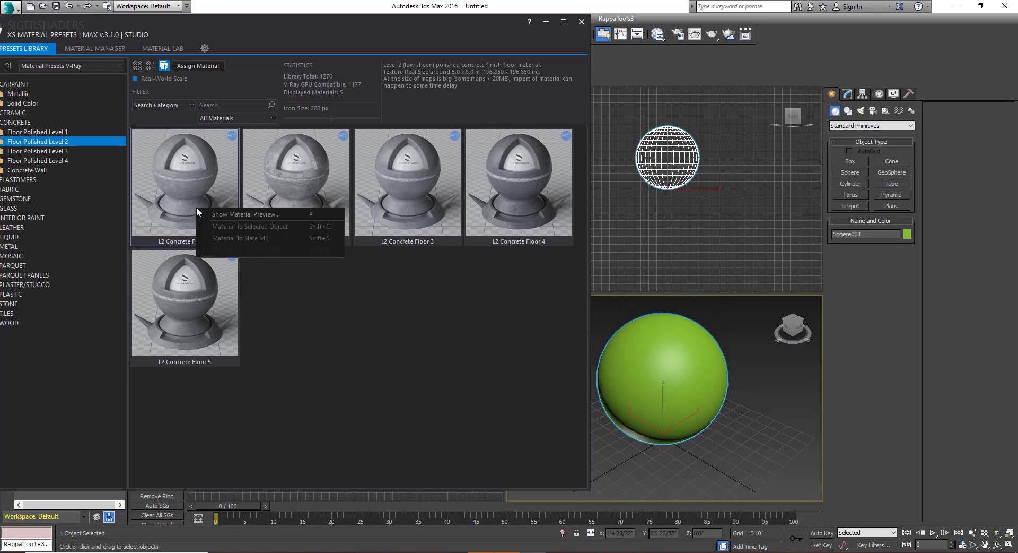
pyautogui.click(216, 224)
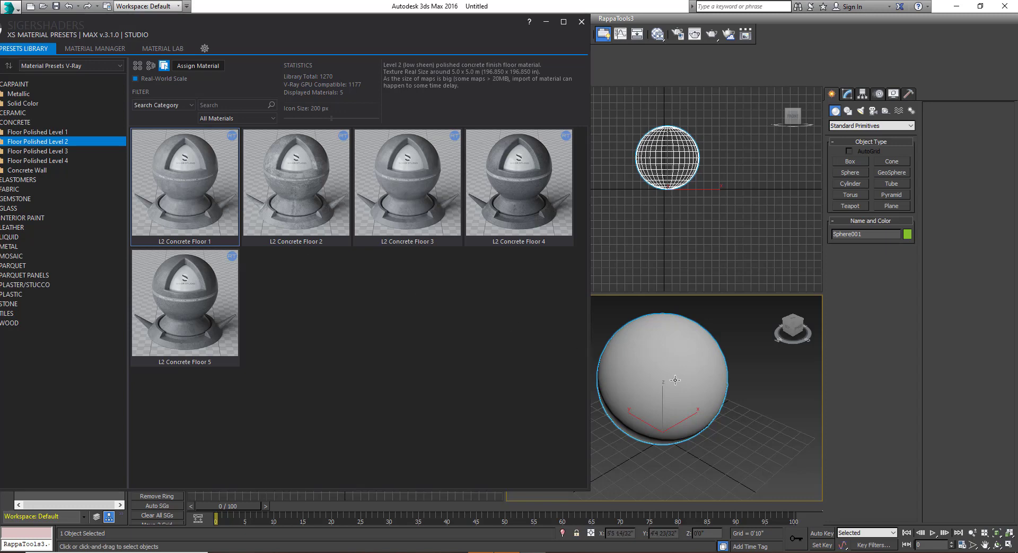
pyautogui.click(849, 94)
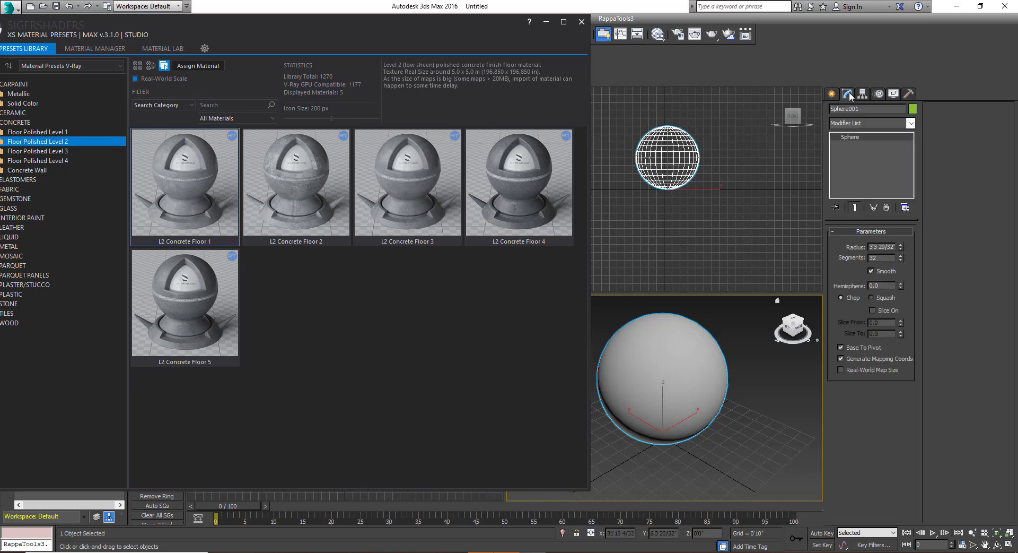
pyautogui.click(849, 370)
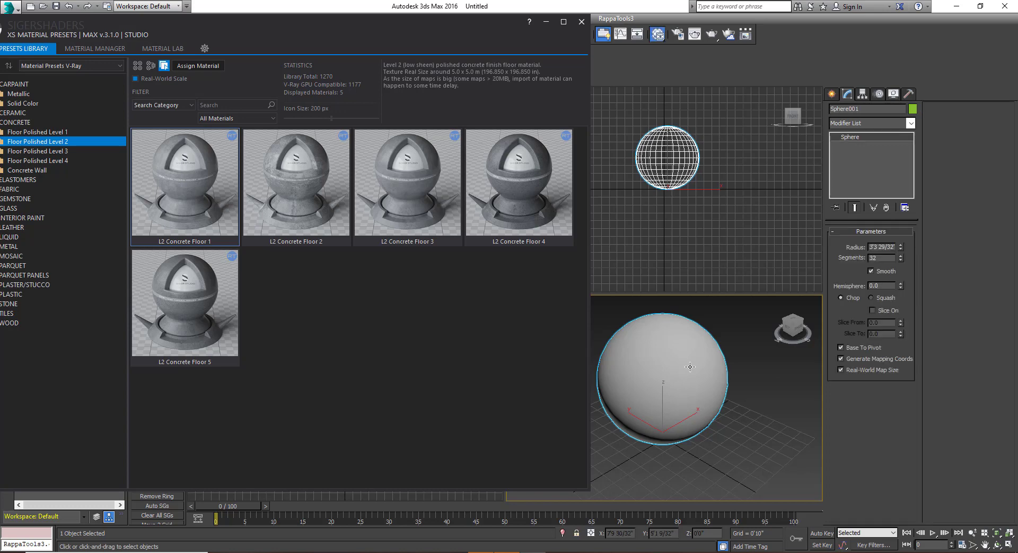
pyautogui.press('m')
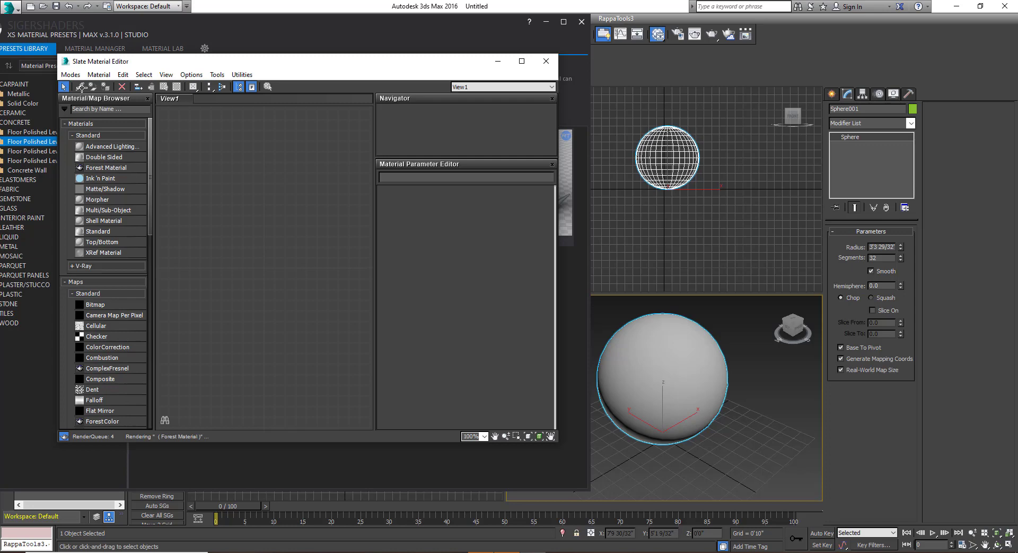
# Pick the sphere's material into Slate Material Editor, turn on the checkered background, and bring the presets window forward
pyautogui.click(81, 87)
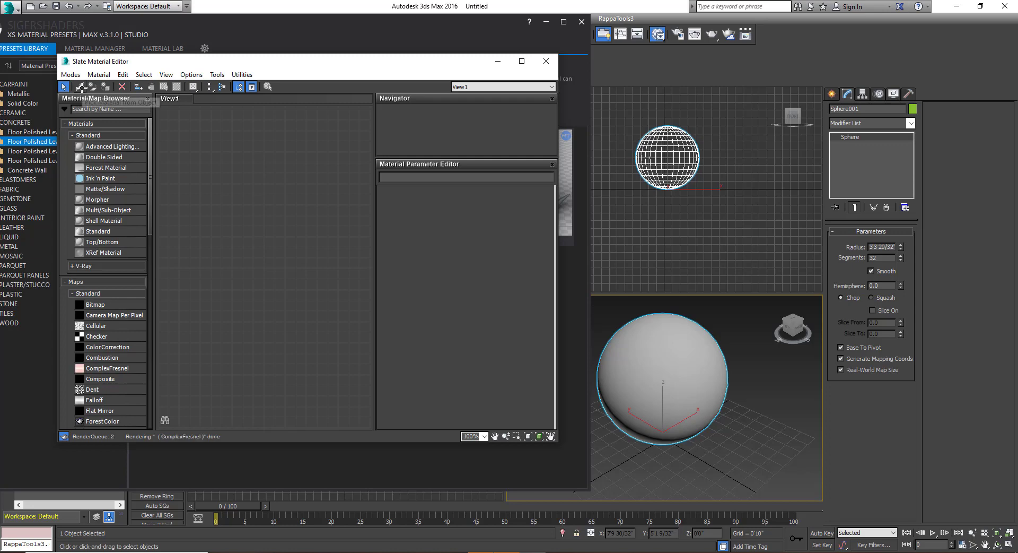
pyautogui.click(649, 332)
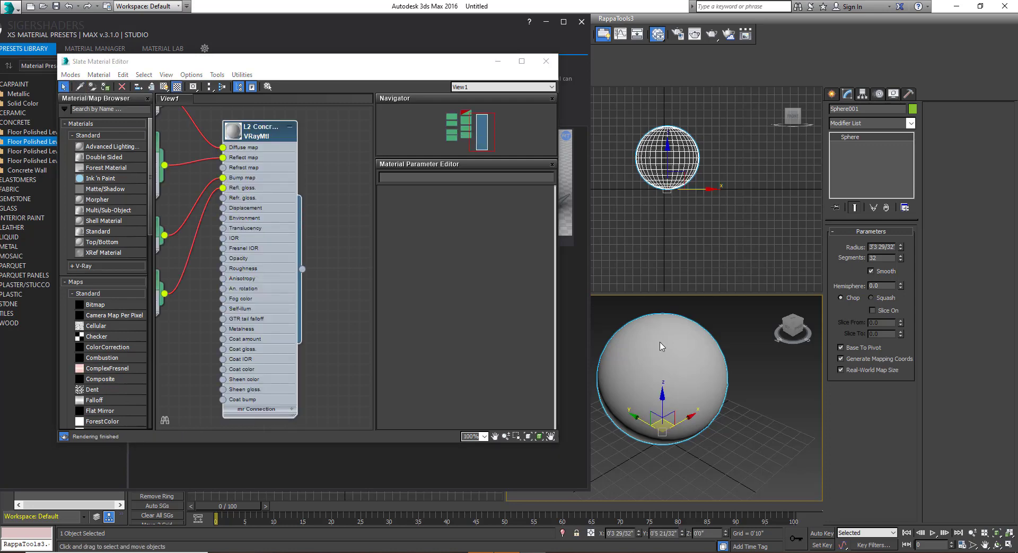
pyautogui.click(164, 87)
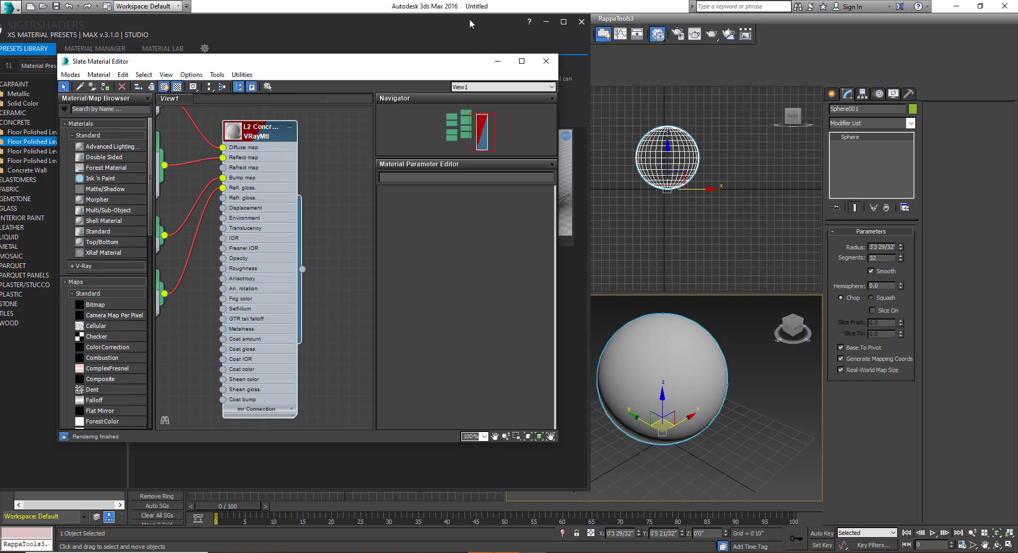
pyautogui.moveTo(483, 17)
pyautogui.mouseDown()
pyautogui.moveTo(508, 60)
pyautogui.moveTo(517, 50)
pyautogui.mouseUp()
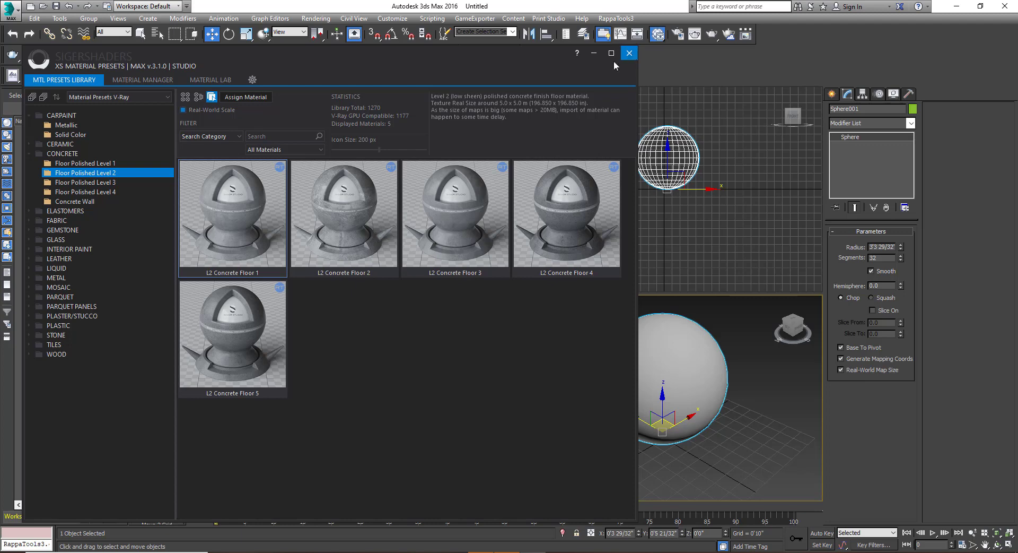
# Open the presets settings and start browsing for a new Maps Location under Local Disk (F:)\10 Application setup
pyautogui.click(253, 80)
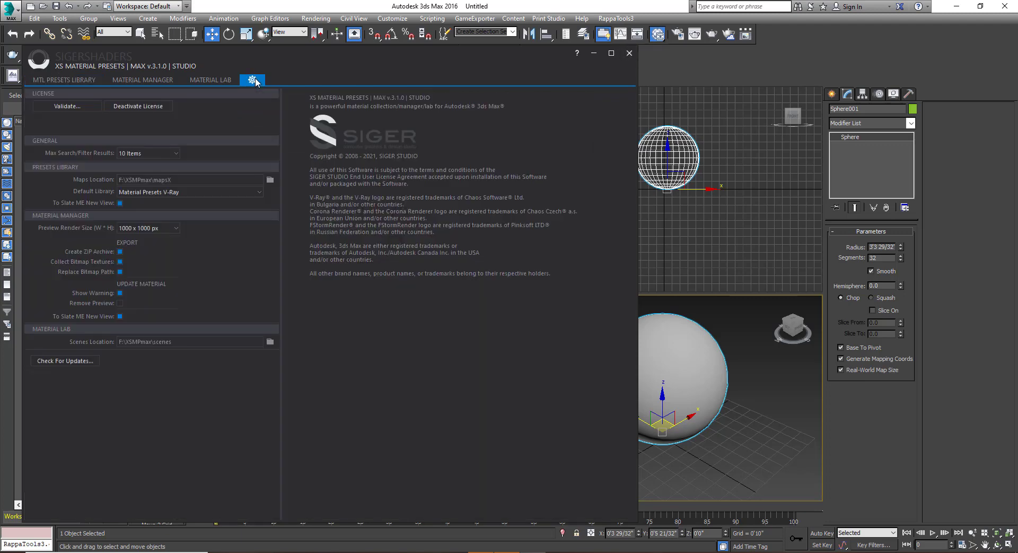
pyautogui.click(271, 180)
pyautogui.moveTo(482, 196); pyautogui.dragTo(390, 106)
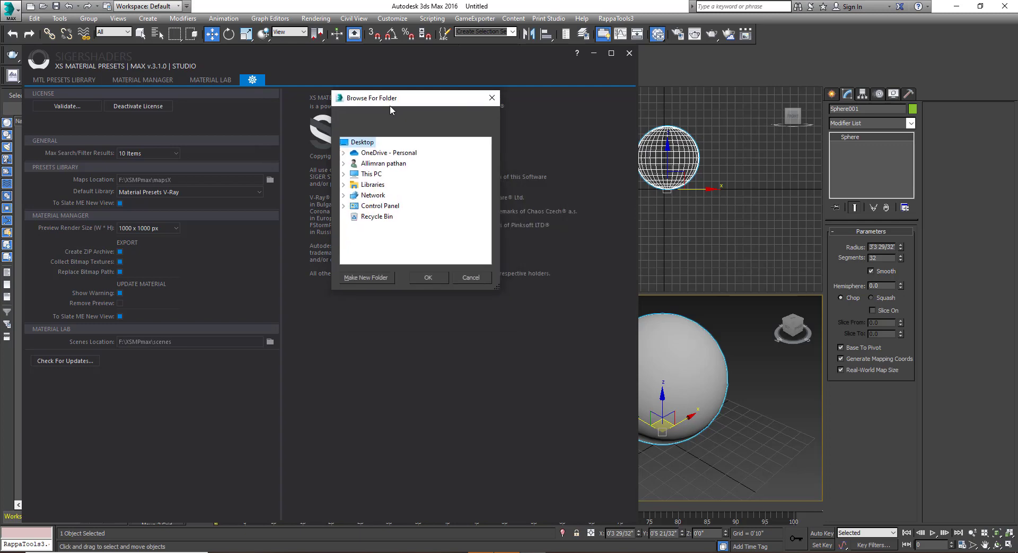
pyautogui.doubleClick(372, 174)
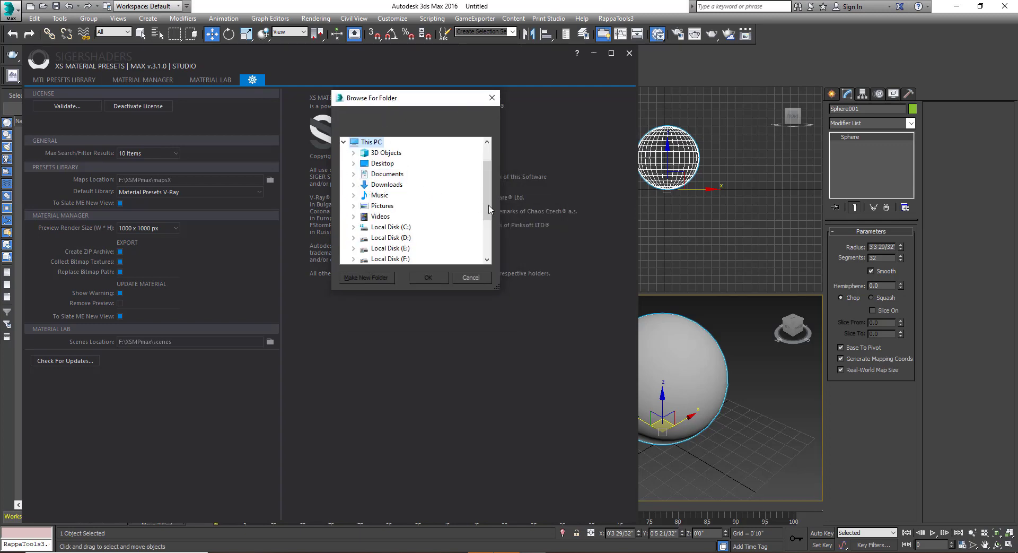
pyautogui.moveTo(489, 208); pyautogui.dragTo(491, 242)
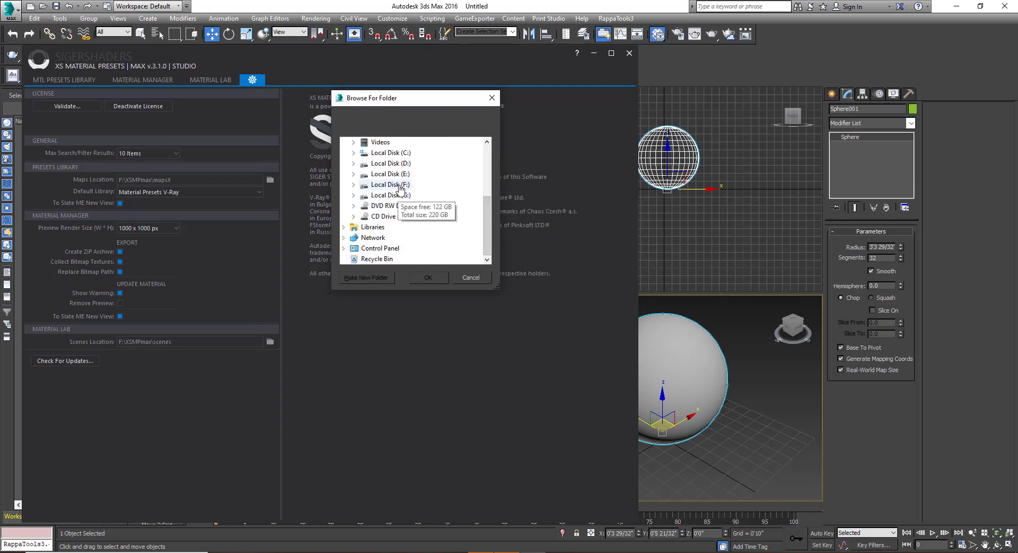
pyautogui.click(354, 184)
pyautogui.doubleClick(414, 186)
# Set Maps Location to the mapsX folder inside 2020 Max Plugins' XS Material Presets studio folder
pyautogui.scroll(-2, 442, 201)
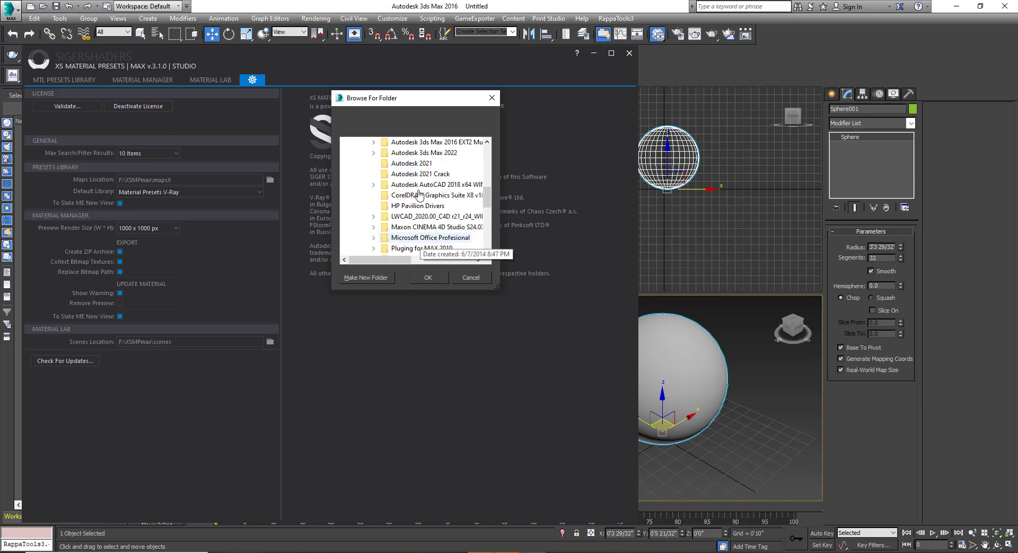
pyautogui.scroll(-2, 445, 206)
pyautogui.scroll(-1, 459, 207)
pyautogui.scroll(-1, 459, 206)
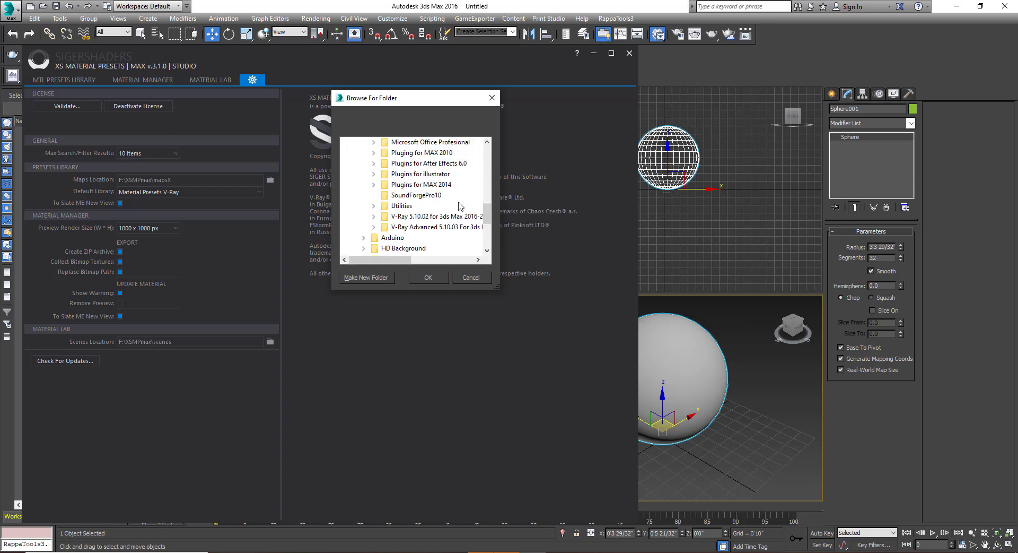
pyautogui.scroll(3, 460, 206)
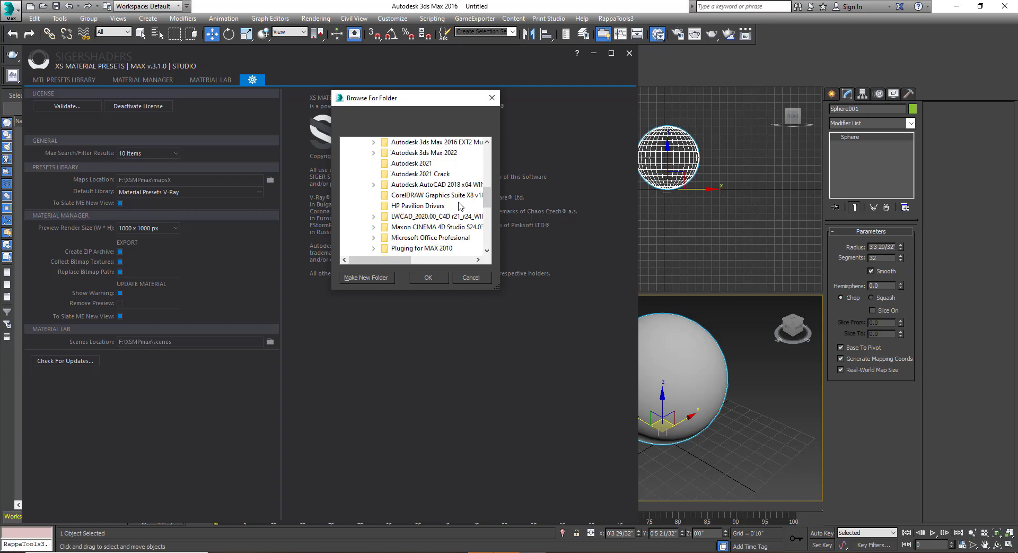
pyautogui.scroll(1, 459, 206)
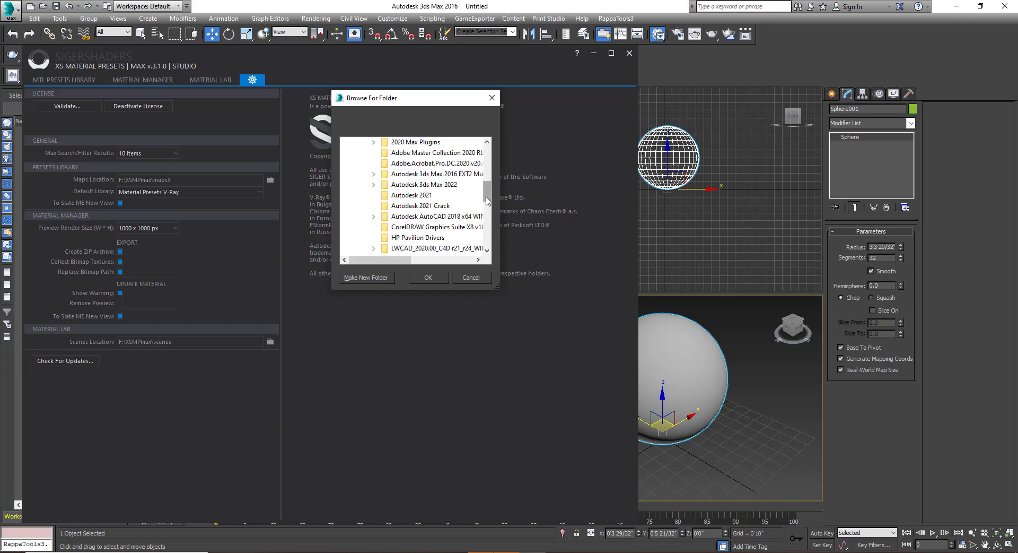
pyautogui.scroll(1, 427, 191)
pyautogui.scroll(1, 427, 189)
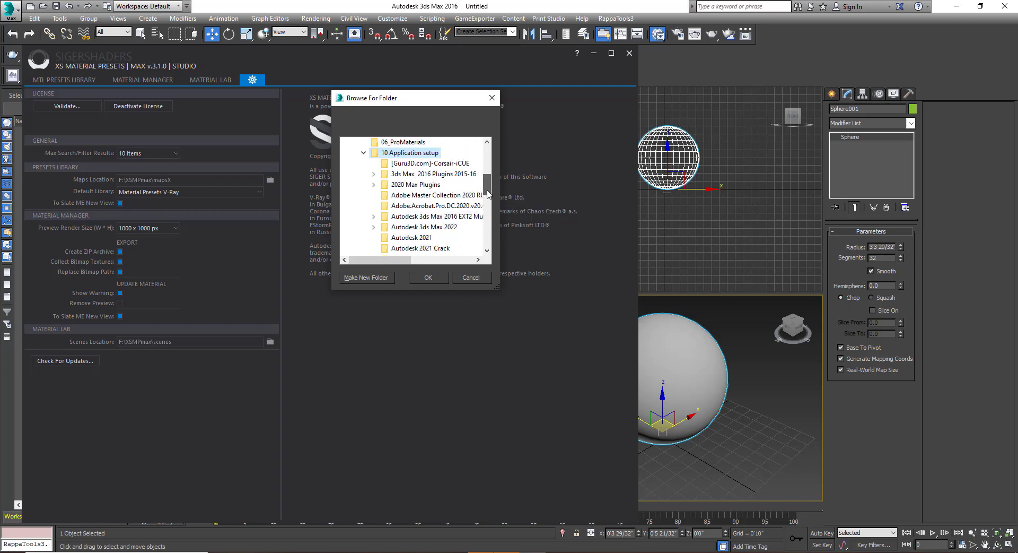
pyautogui.doubleClick(419, 185)
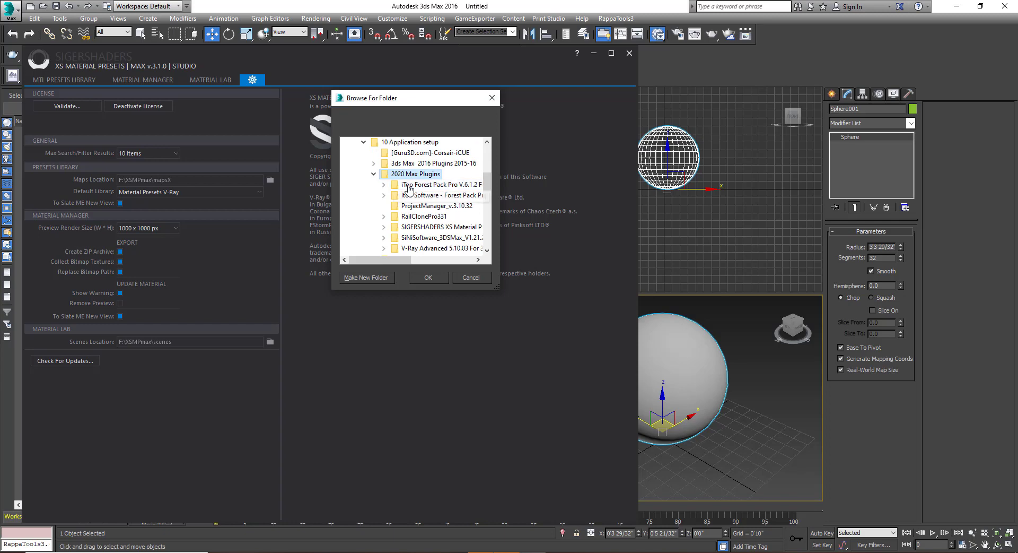
pyautogui.scroll(-1, 489, 192)
pyautogui.scroll(-1, 488, 192)
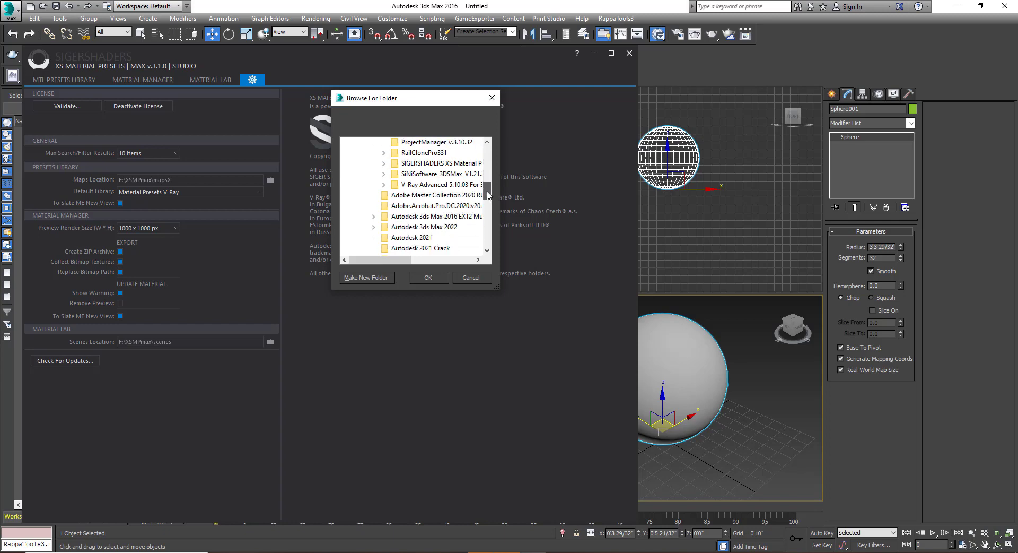
pyautogui.scroll(1, 488, 192)
pyautogui.doubleClick(431, 196)
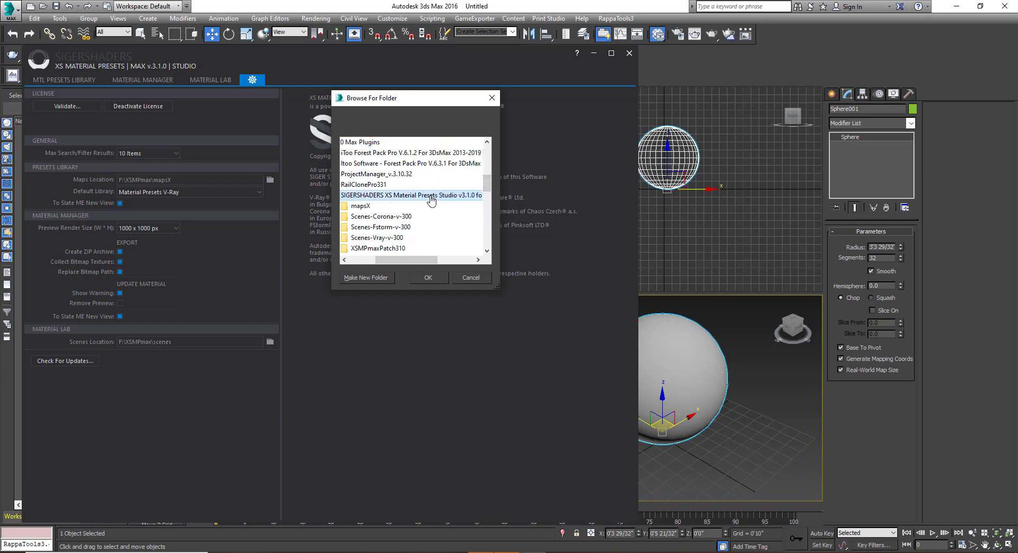
pyautogui.click(360, 206)
pyautogui.click(436, 278)
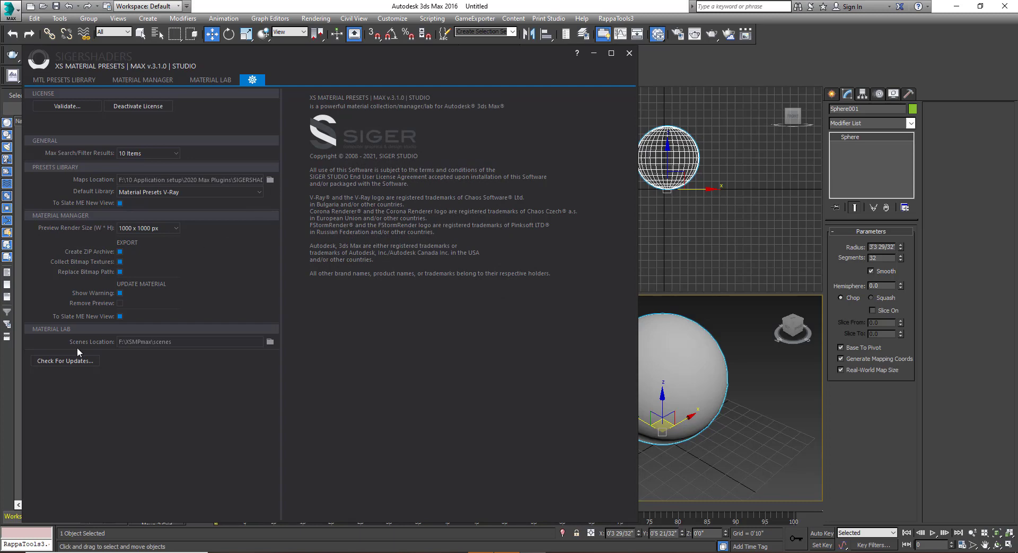
# Browse the Scenes Location folder picker into C:\ProgramData
pyautogui.click(269, 342)
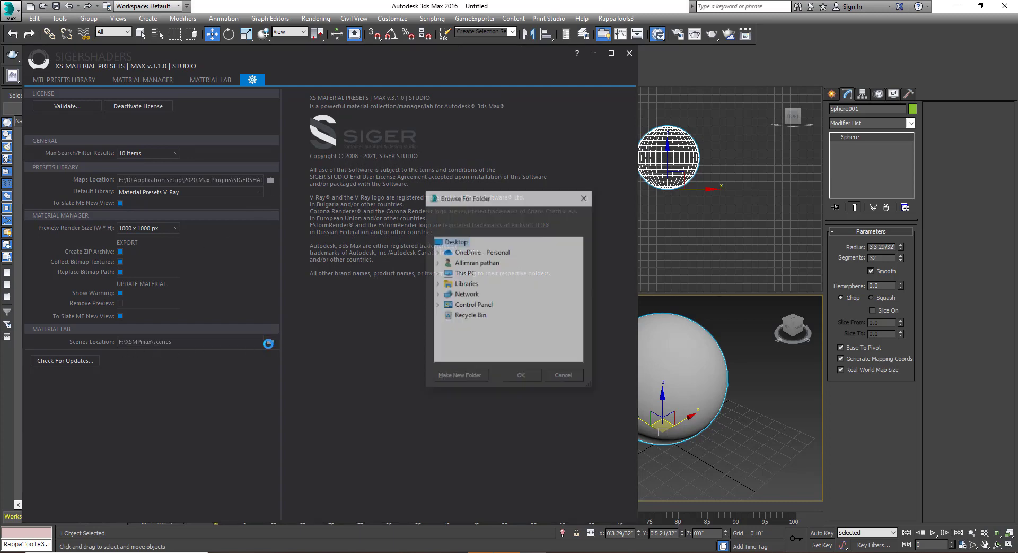
pyautogui.doubleClick(465, 273)
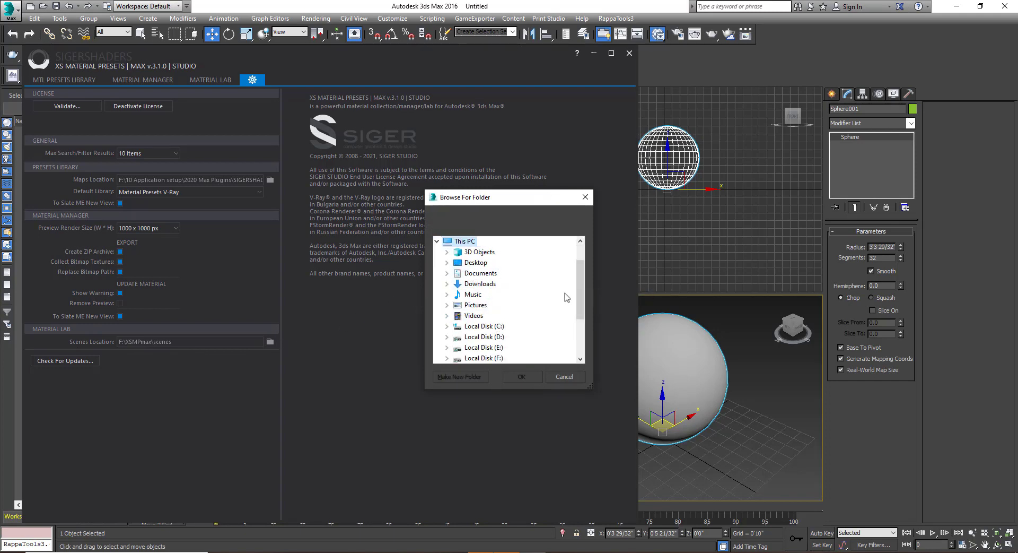
pyautogui.moveTo(582, 296); pyautogui.dragTo(581, 314)
pyautogui.doubleClick(484, 295)
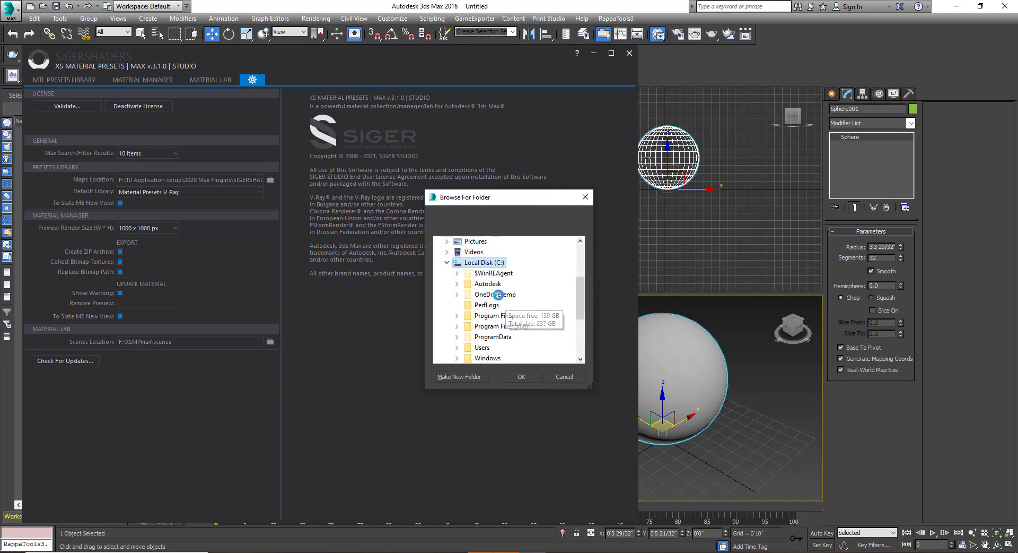
pyautogui.doubleClick(501, 338)
# Choose Siger Studio\XSMPmax\Scenes as the scenes location and close the XS Material Presets window
pyautogui.scroll(-1, 519, 325)
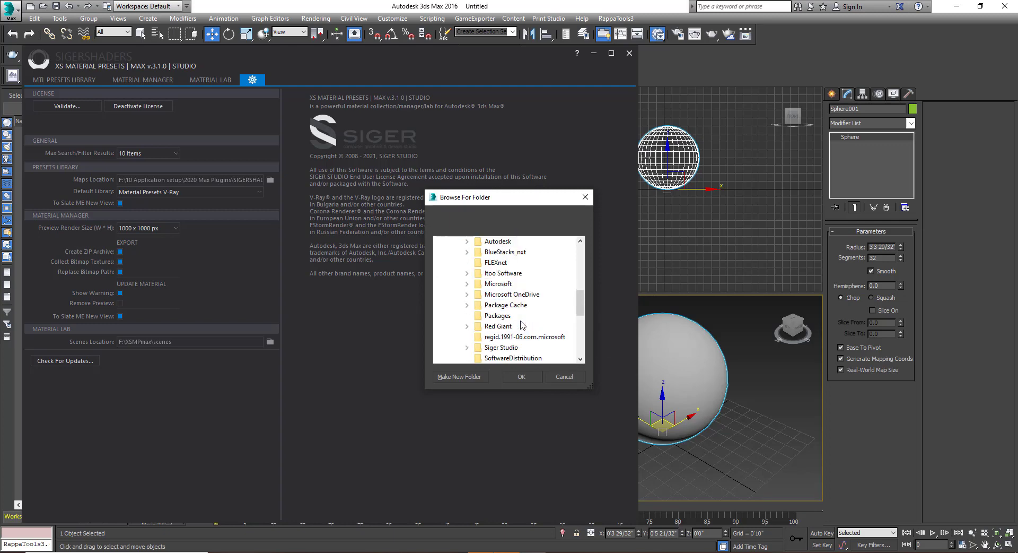
pyautogui.scroll(-1, 520, 325)
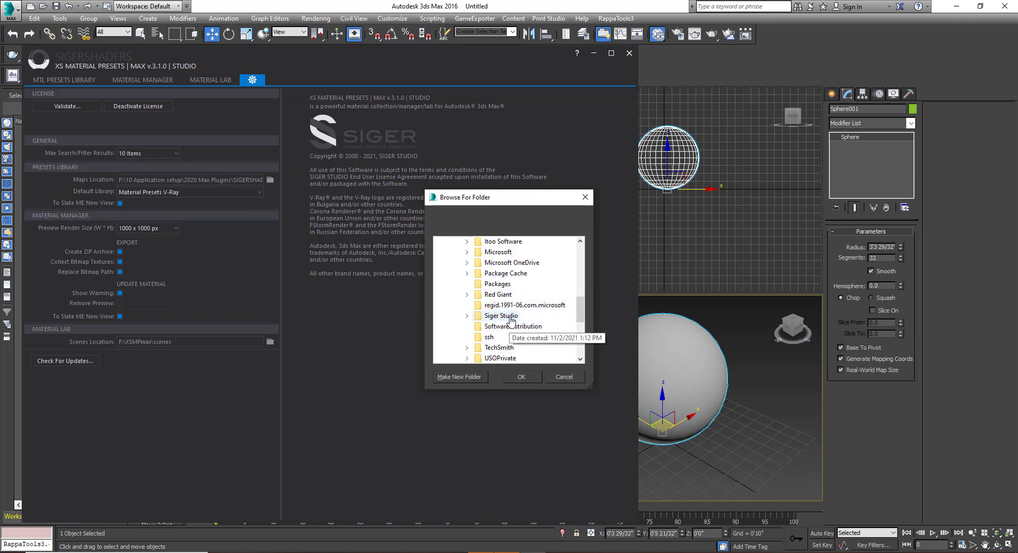
pyautogui.doubleClick(501, 315)
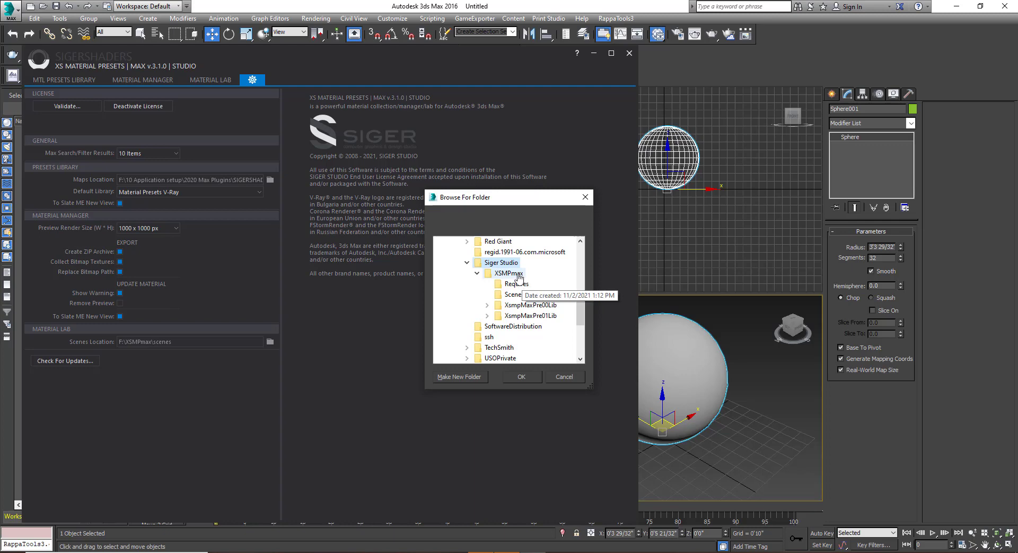
pyautogui.click(518, 274)
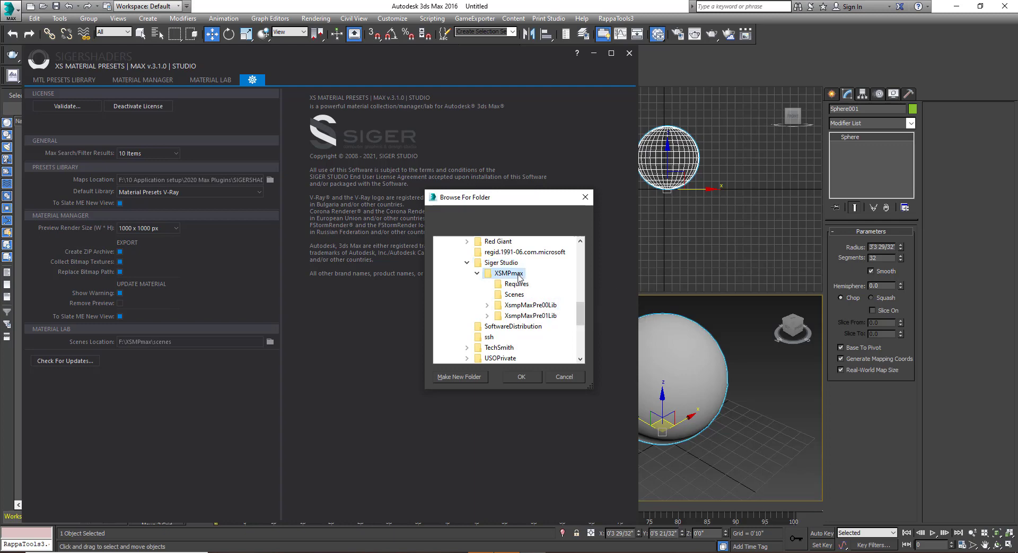
pyautogui.click(515, 295)
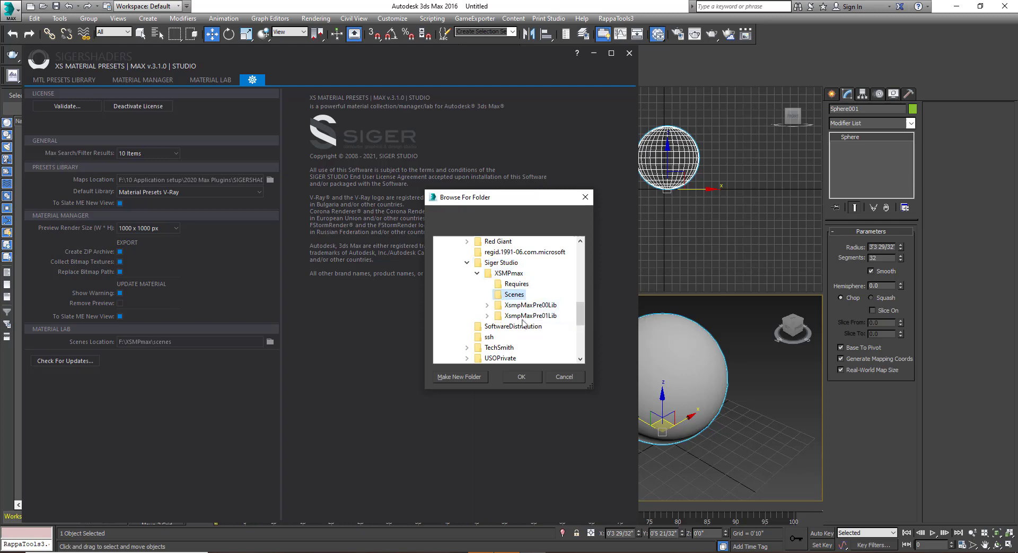
pyautogui.click(522, 376)
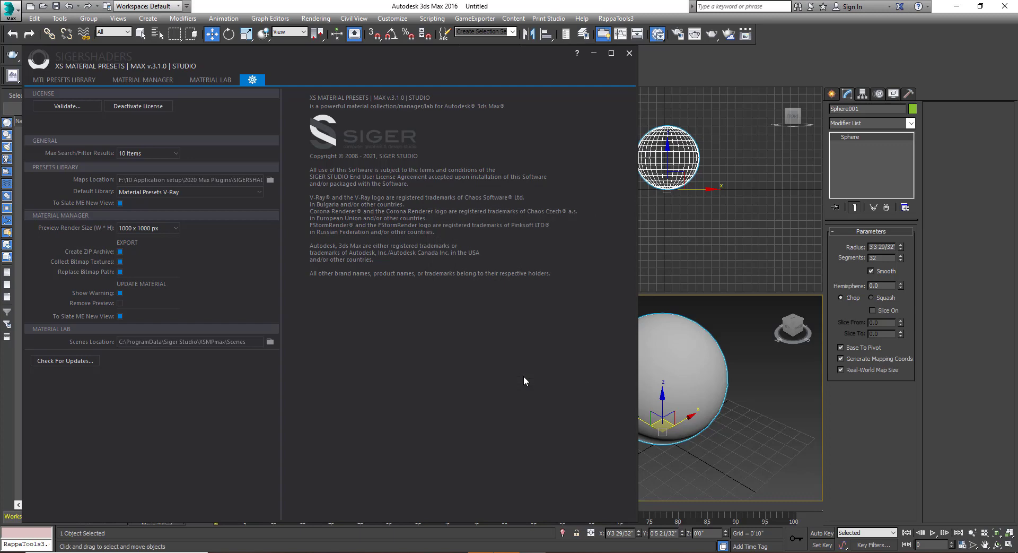
pyautogui.click(629, 57)
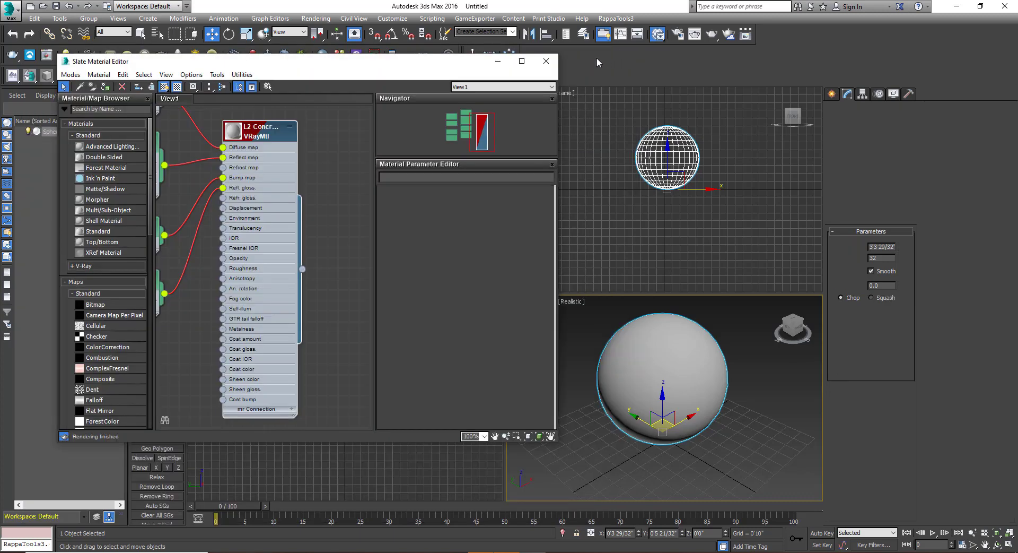
# Close the Slate Material Editor and show CONCRETE's Floor Polished Level 2 presets
pyautogui.click(547, 63)
pyautogui.click(559, 155)
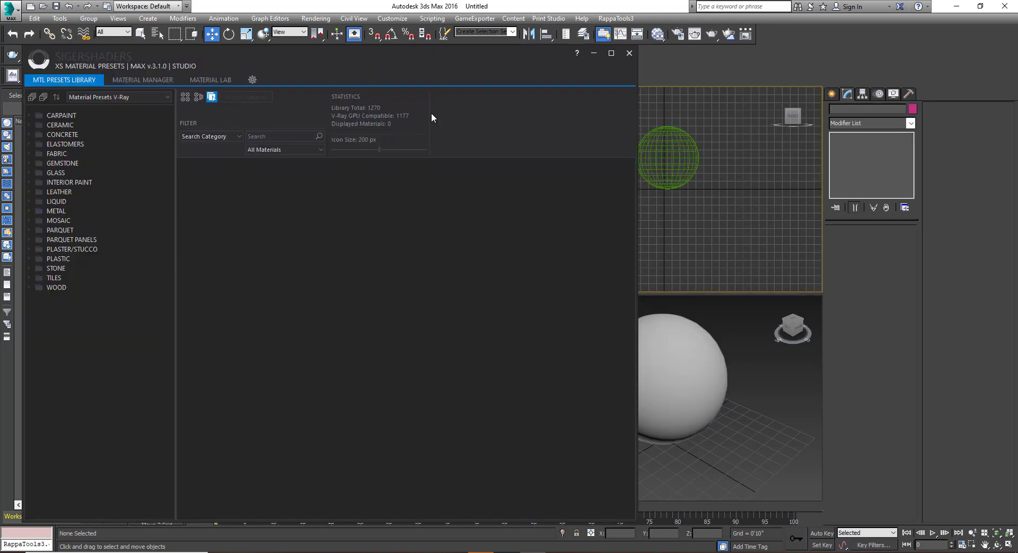
pyautogui.doubleClick(66, 136)
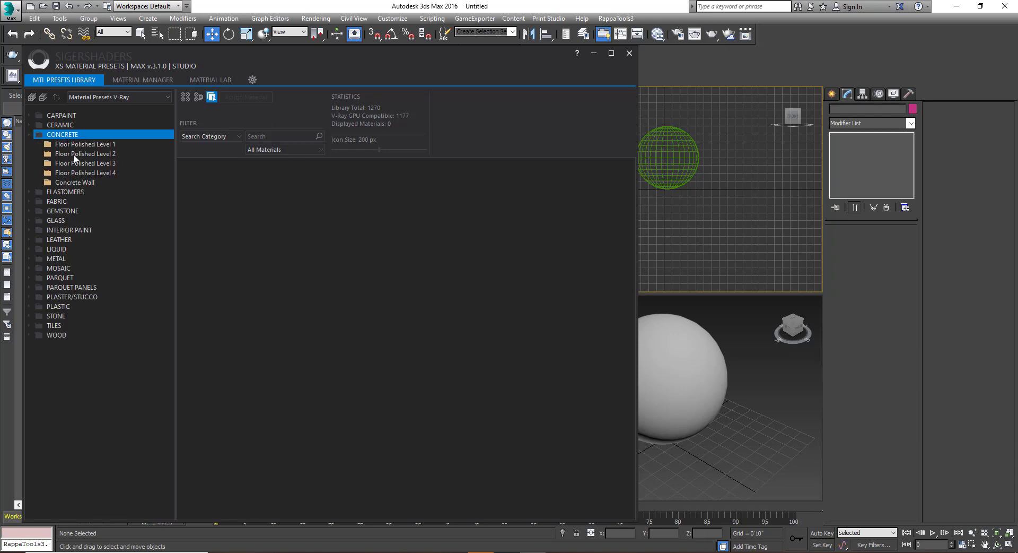
pyautogui.click(84, 154)
# Select the sphere, apply L2 Concrete Floor 2 to it, and minimize the presets window
pyautogui.click(336, 215)
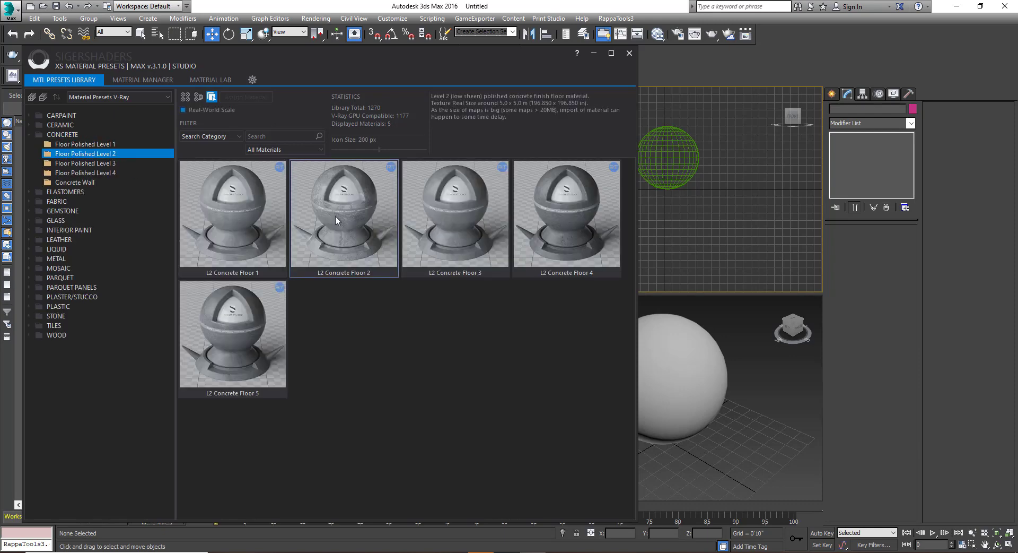
pyautogui.rightClick(335, 215)
pyautogui.click(659, 347)
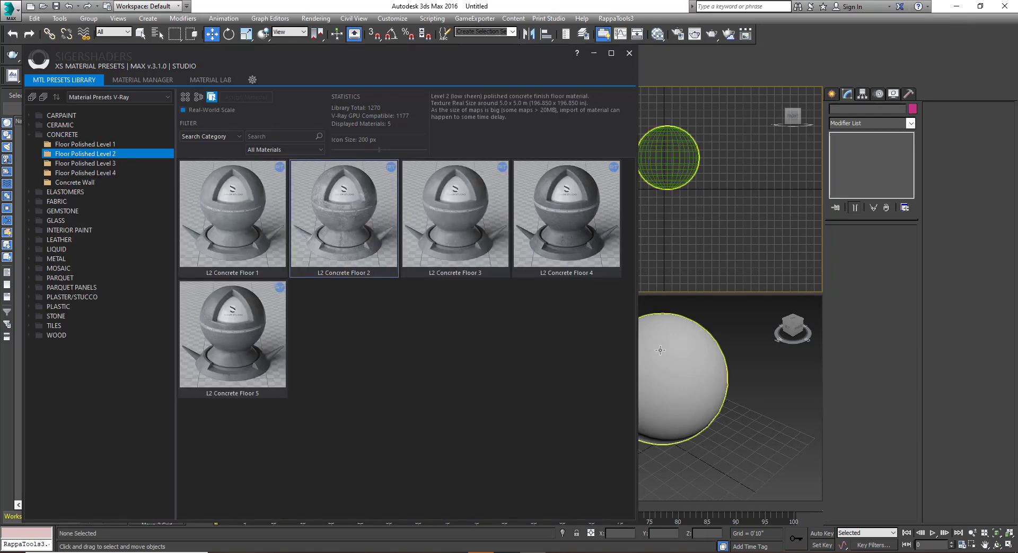
pyautogui.click(664, 350)
pyautogui.rightClick(342, 207)
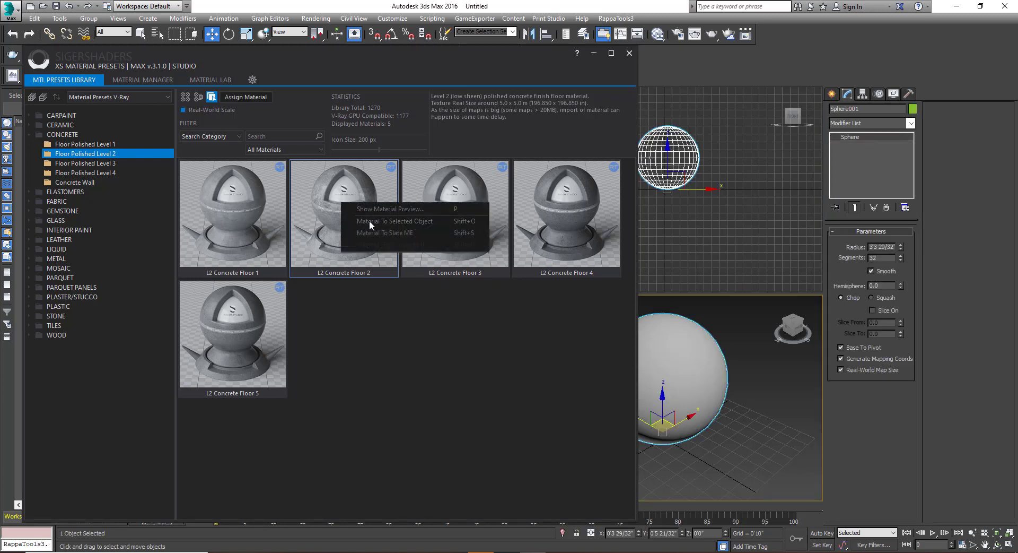
pyautogui.click(369, 220)
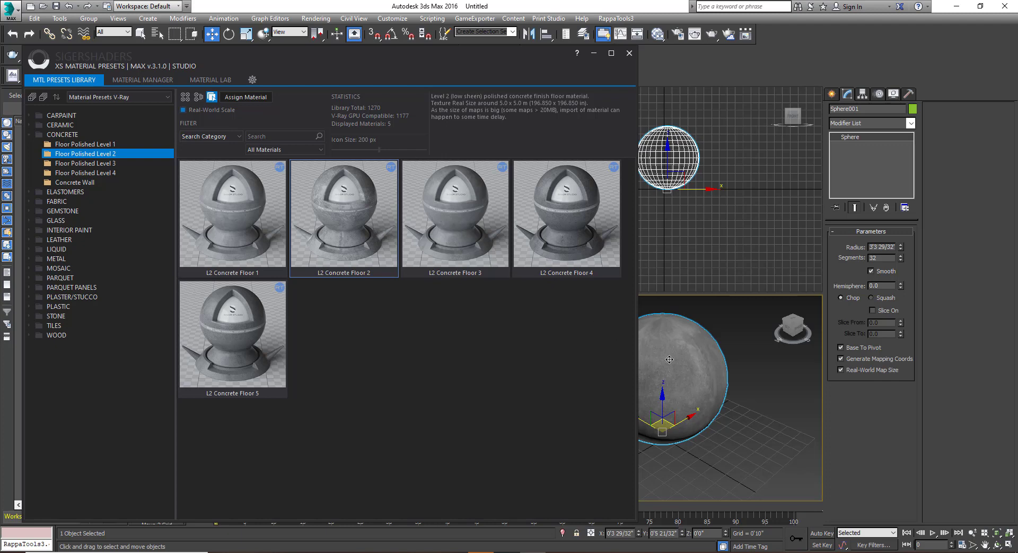
pyautogui.click(594, 53)
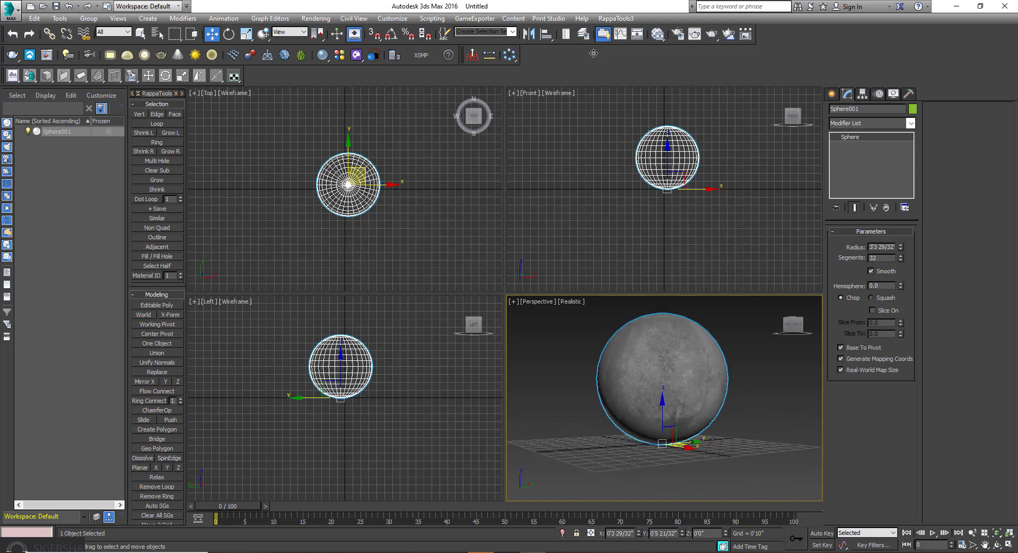
# Maximize the Perspective view and grow the sphere's radius to about 17'1", zooming to extents
pyautogui.hotkey('alt', 'w')
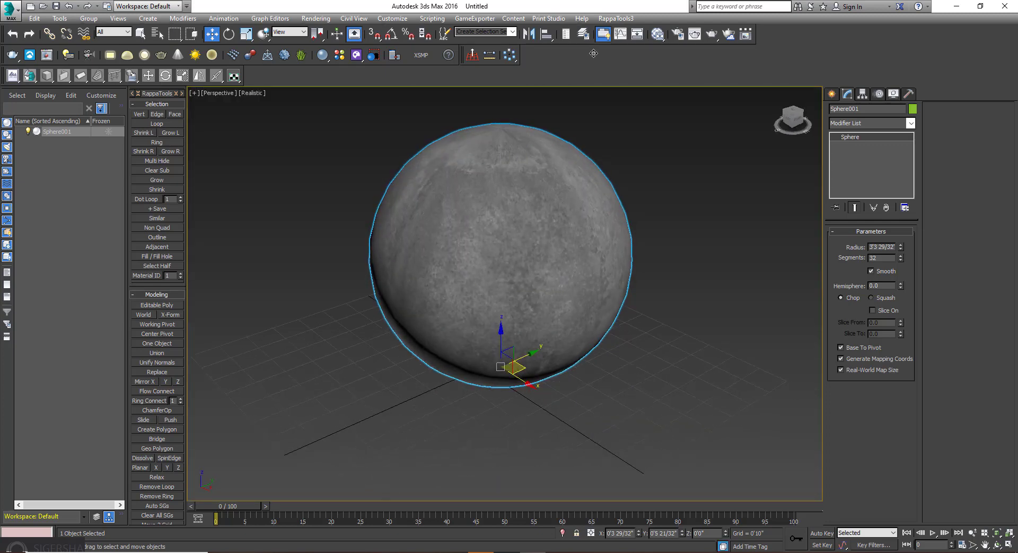
pyautogui.moveTo(900, 247); pyautogui.dragTo(895, 122)
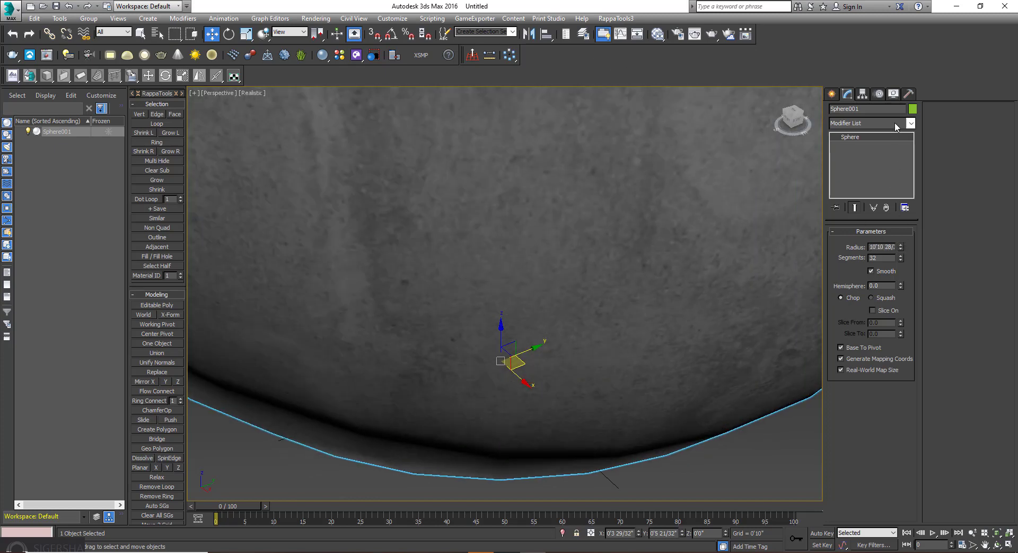
pyautogui.press('a')
pyautogui.press('z')
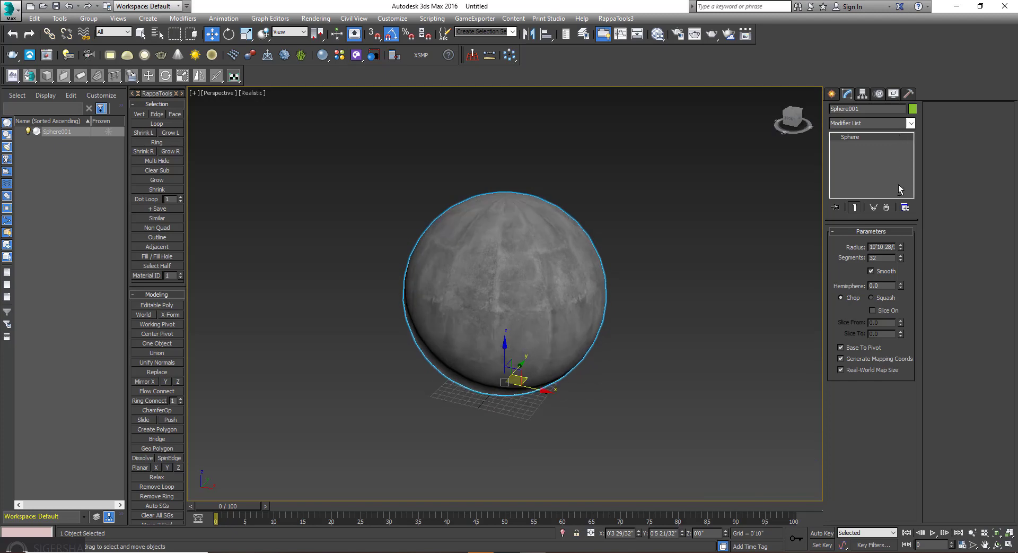
pyautogui.moveTo(900, 248); pyautogui.dragTo(914, 221)
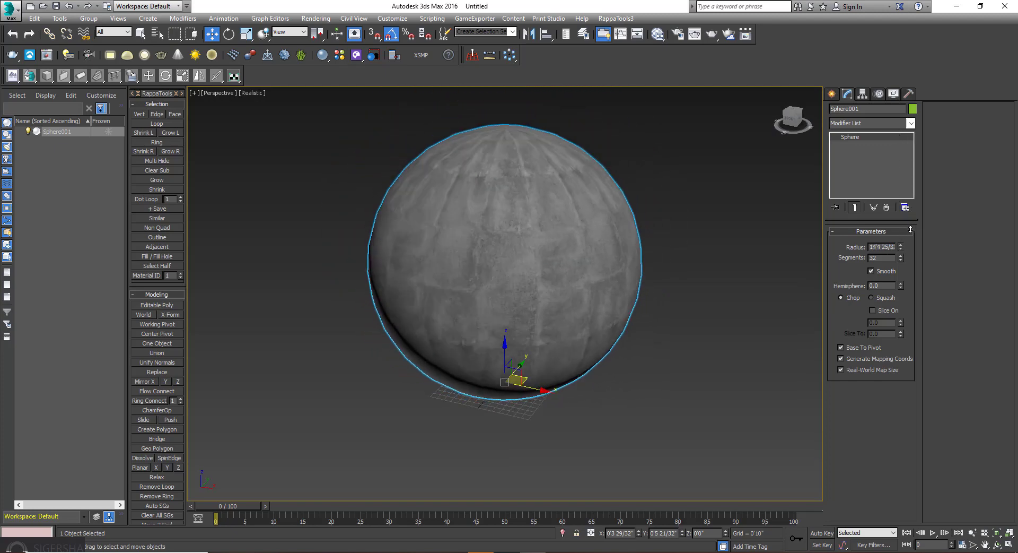
pyautogui.press('z')
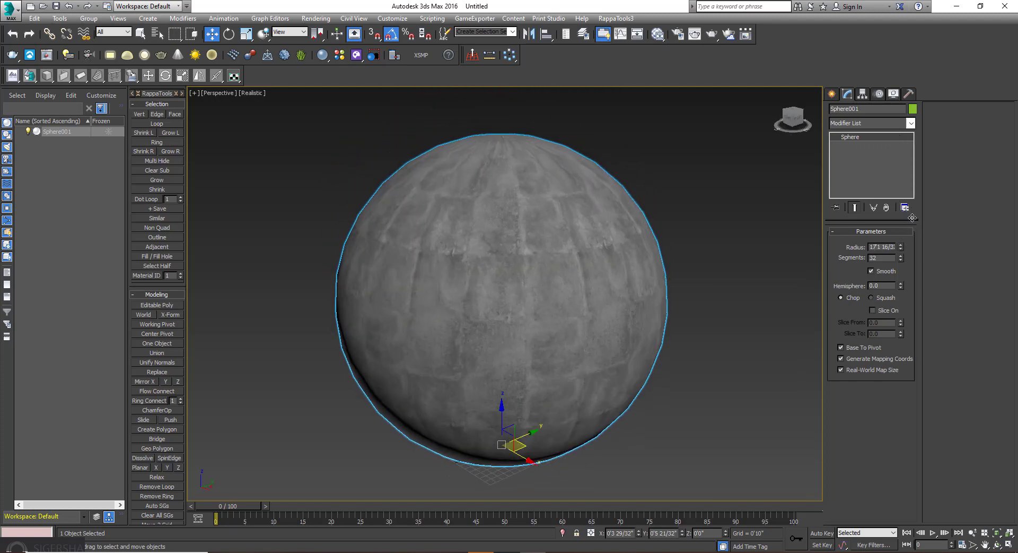
# Reset the scene from the application menu, declining to save and confirming the reset
pyautogui.click(10, 10)
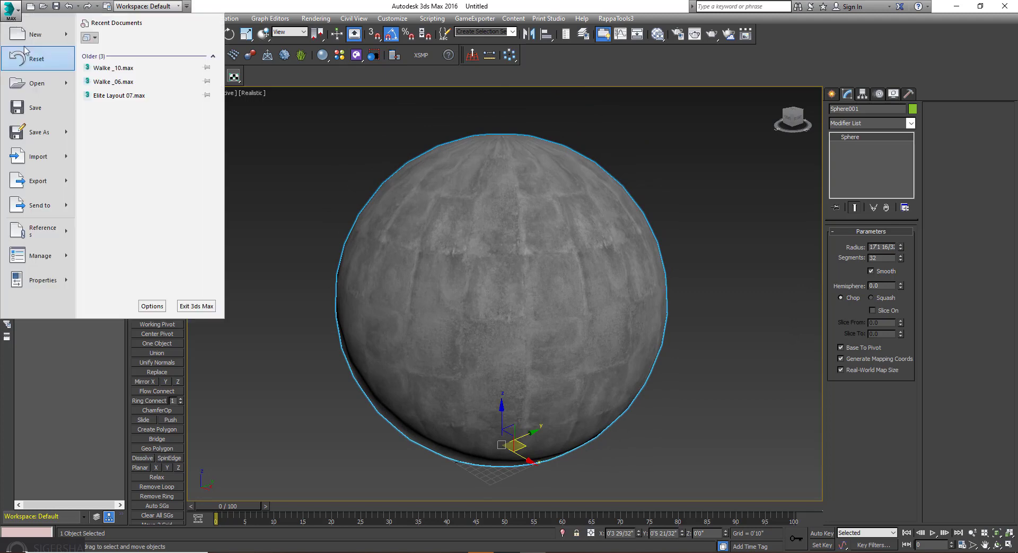
pyautogui.click(9, 9)
pyautogui.click(500, 295)
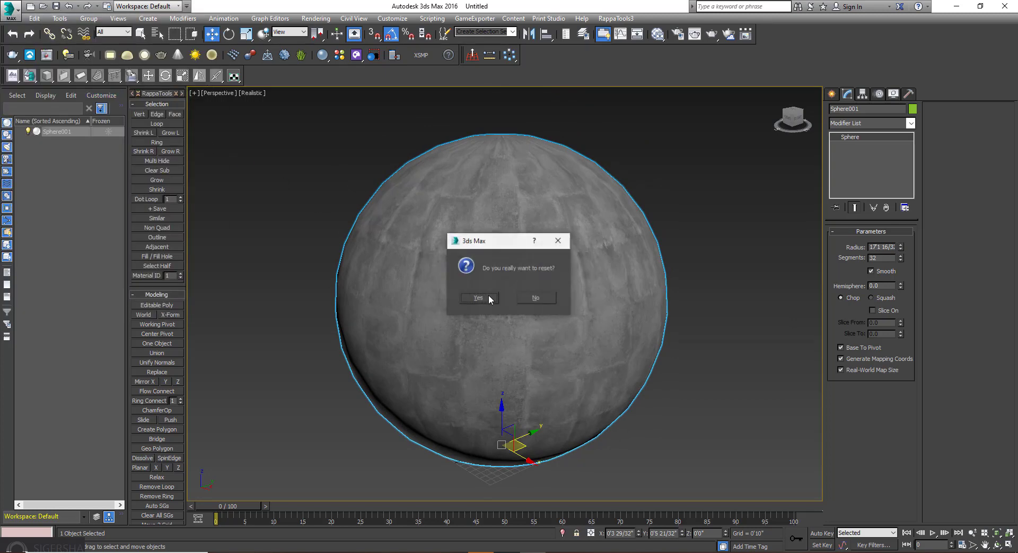
pyautogui.click(477, 294)
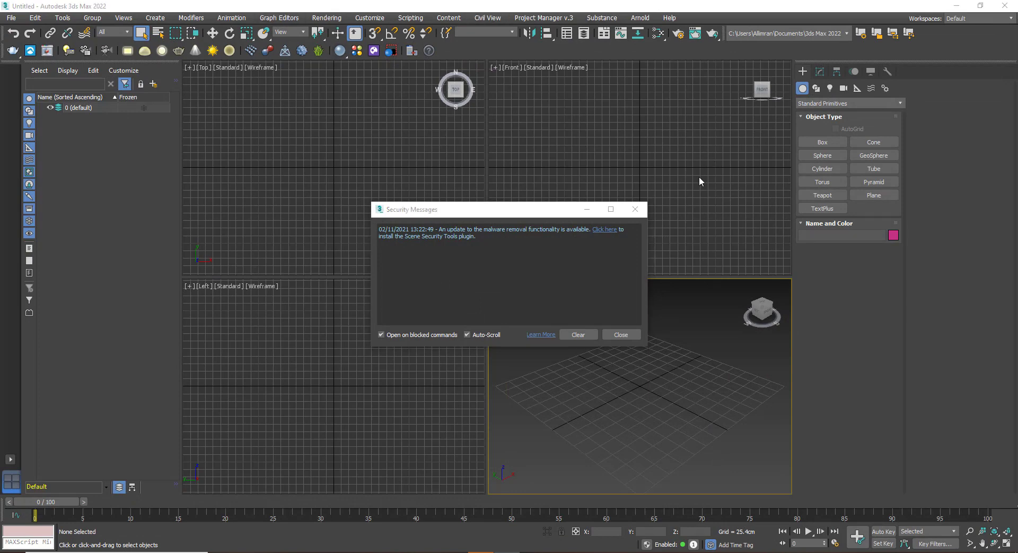
# Dismiss the Security Messages notice and close 3ds Max 2022
pyautogui.click(619, 334)
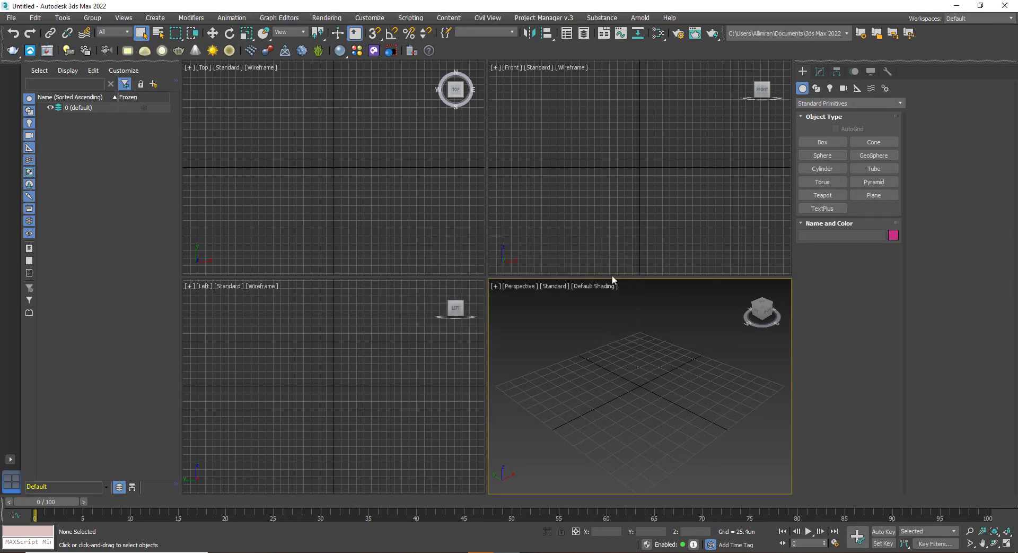
pyautogui.click(596, 180)
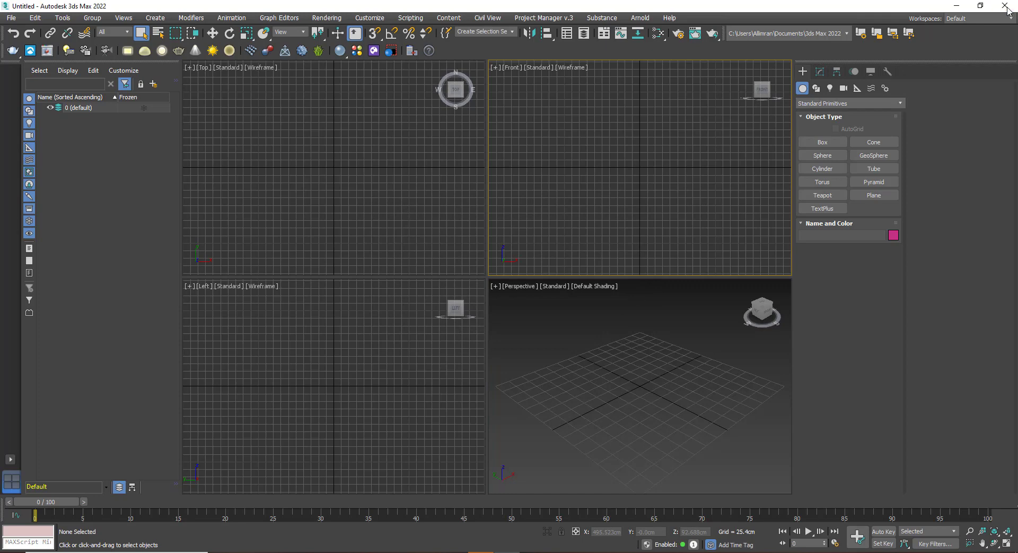
pyautogui.click(1006, 7)
# Resize the 3ds Max 2021 window and dismiss the runtime error message
pyautogui.click(477, 136)
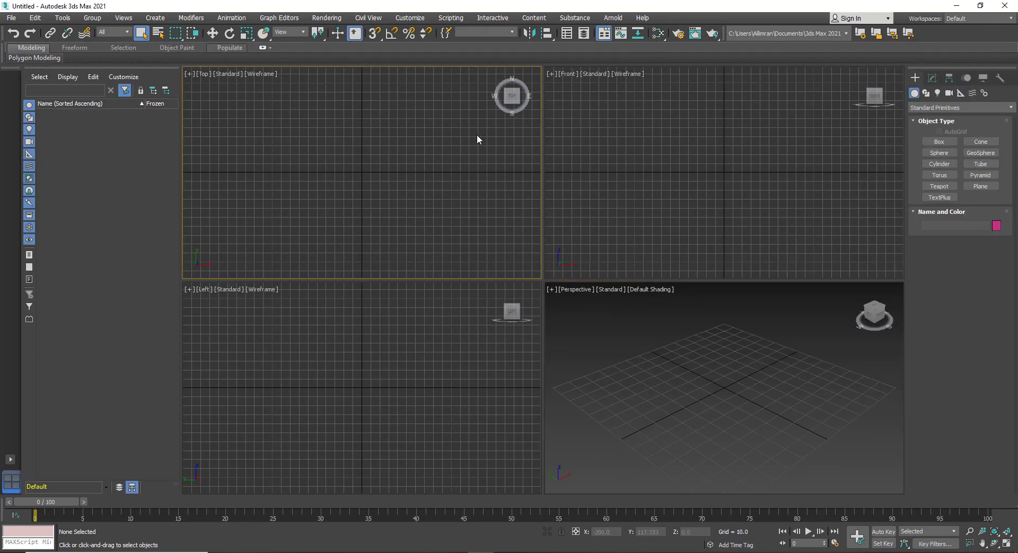
pyautogui.click(980, 5)
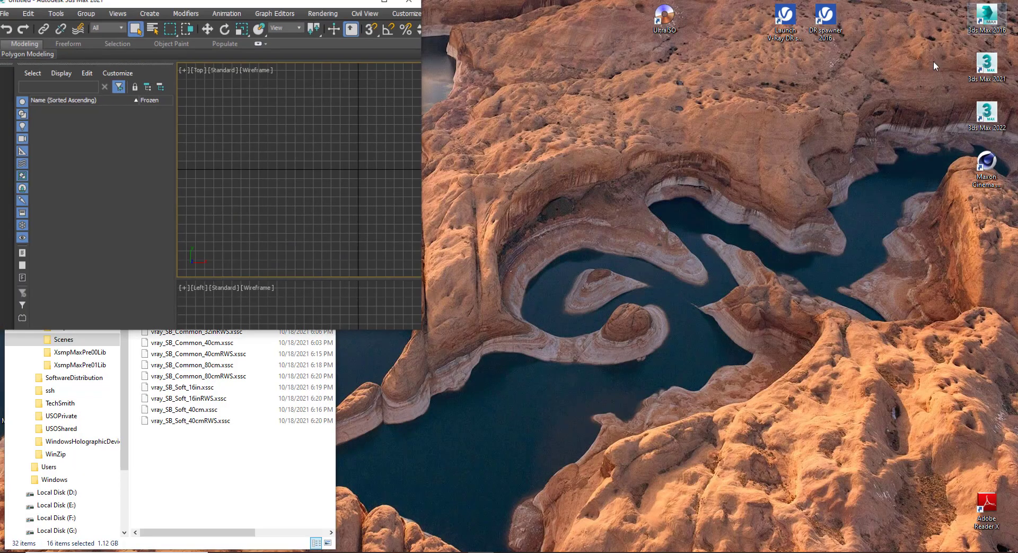
pyautogui.click(987, 112)
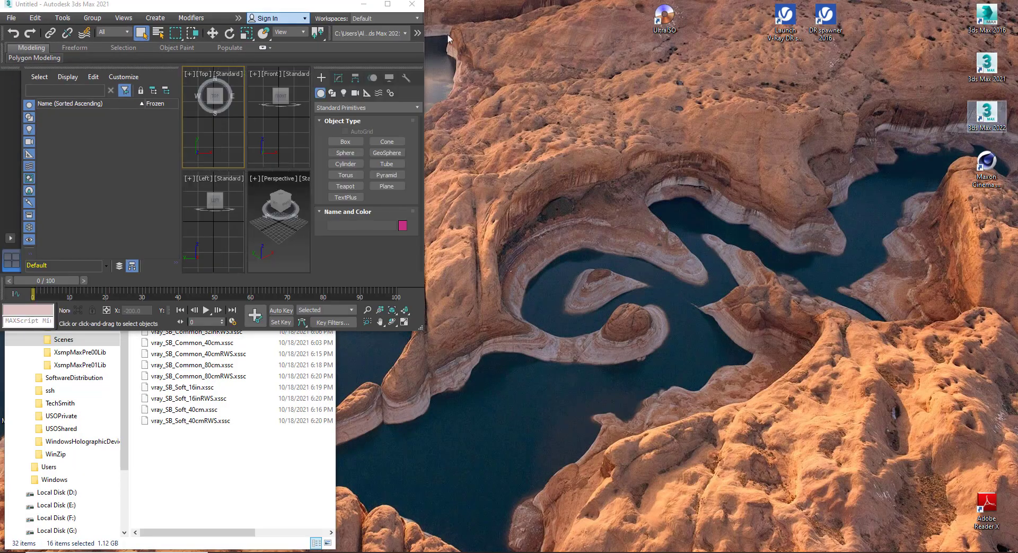
pyautogui.doubleClick(280, 6)
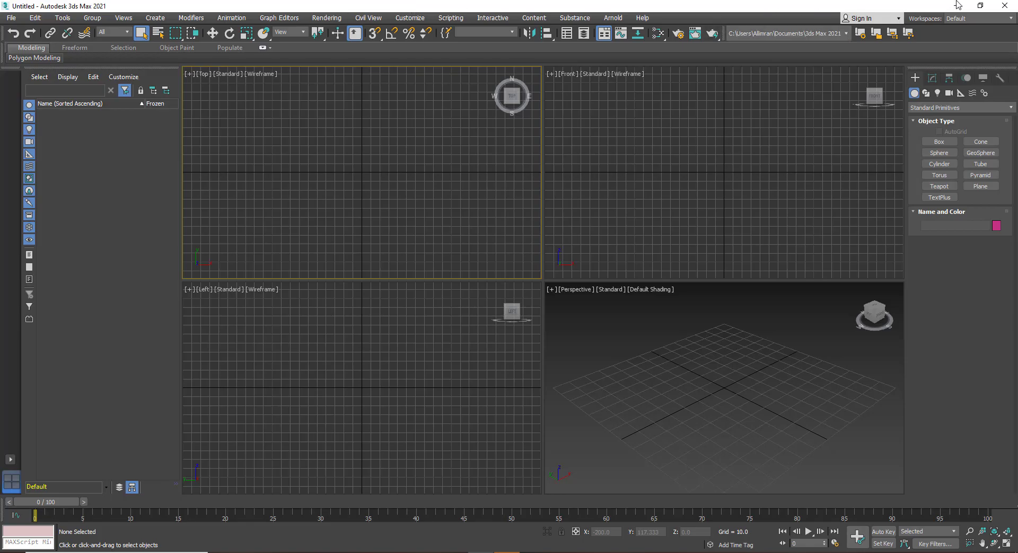
pyautogui.click(957, 5)
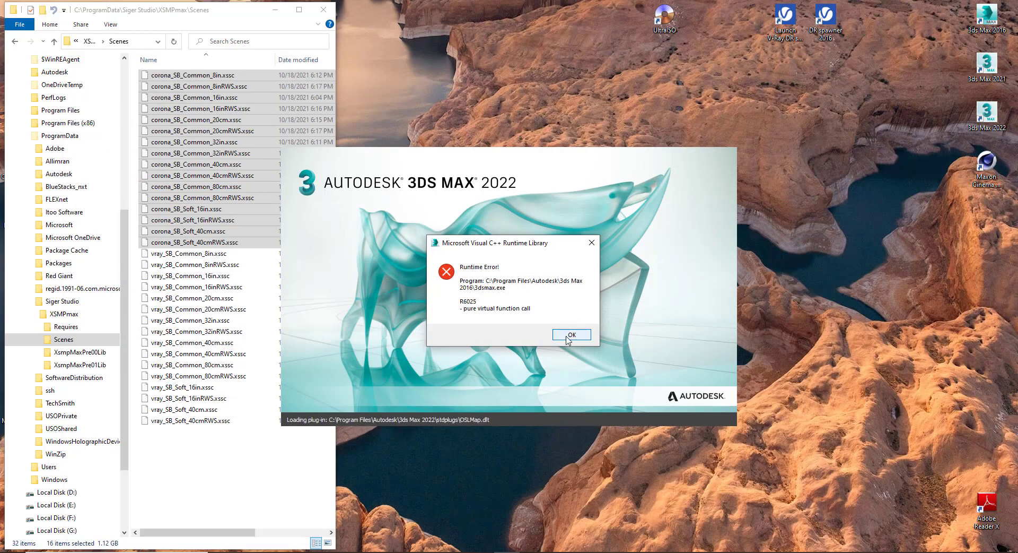
pyautogui.click(568, 336)
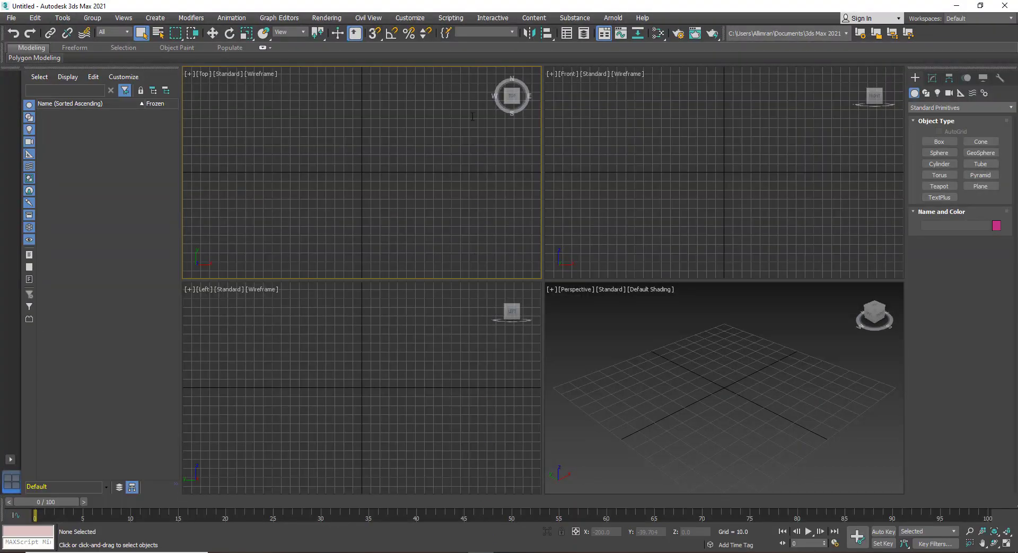
# Open the Customize User Interface Toolbars settings and filter commands to the Siger Studio category
pyautogui.click(450, 17)
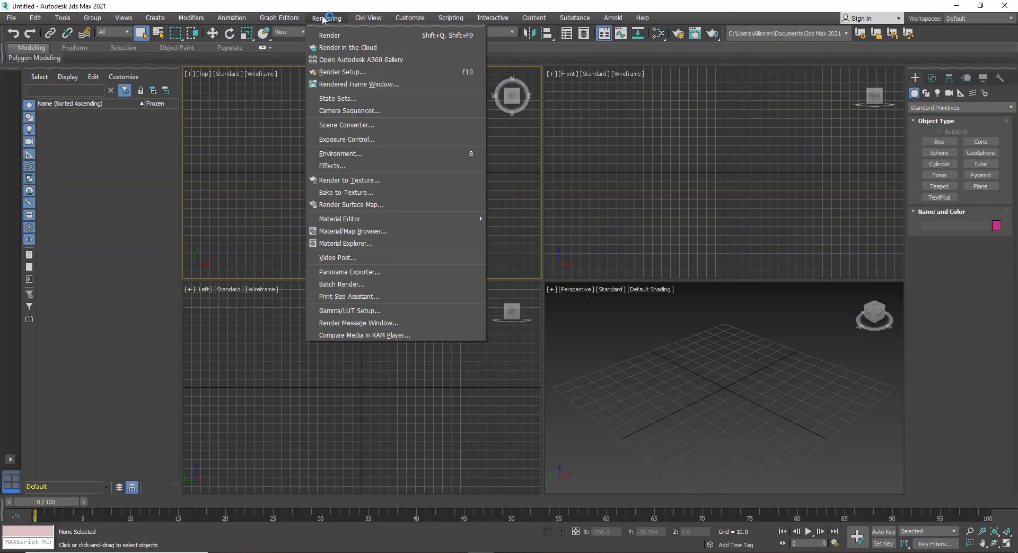
pyautogui.press('Escape')
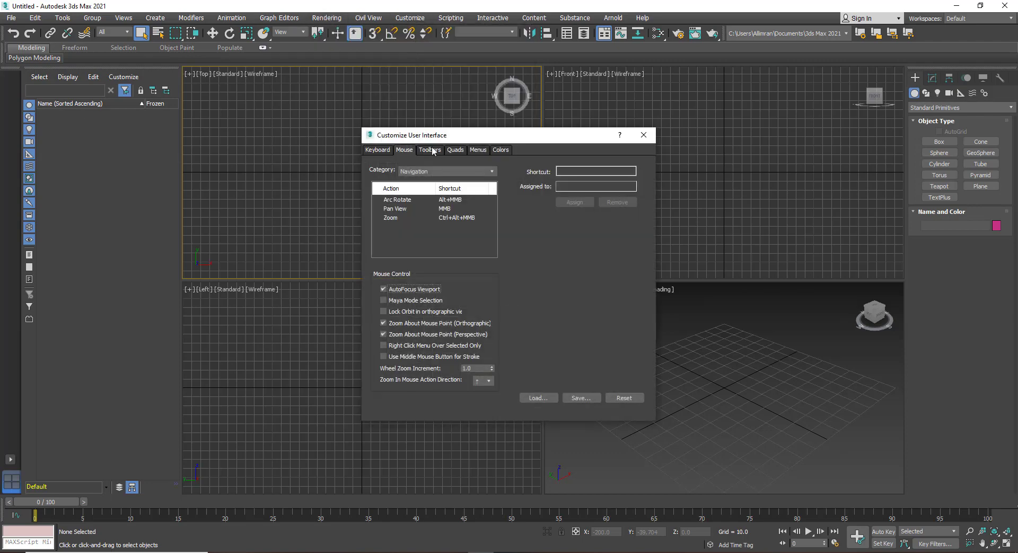
pyautogui.click(432, 150)
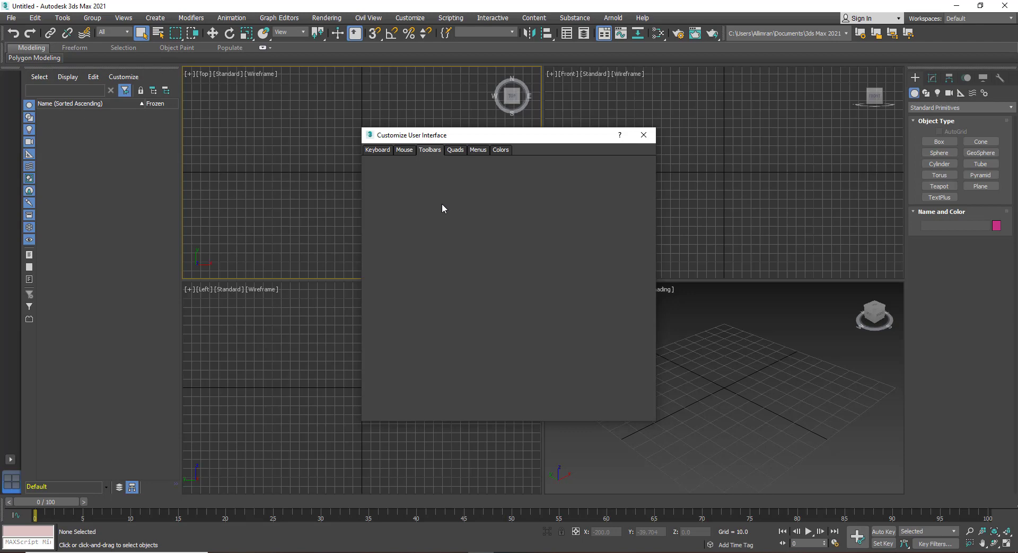
pyautogui.moveTo(485, 138); pyautogui.dragTo(367, 106)
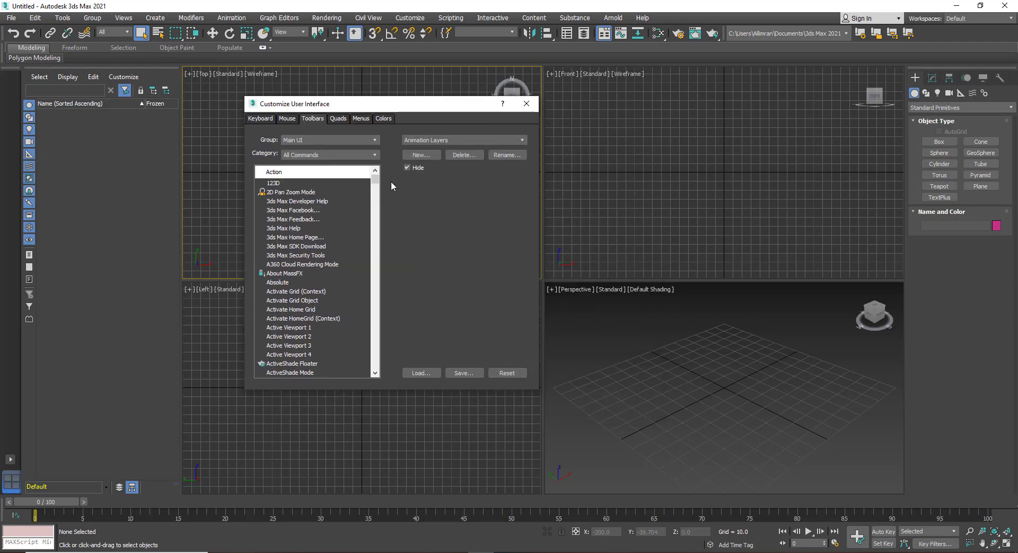
pyautogui.click(373, 155)
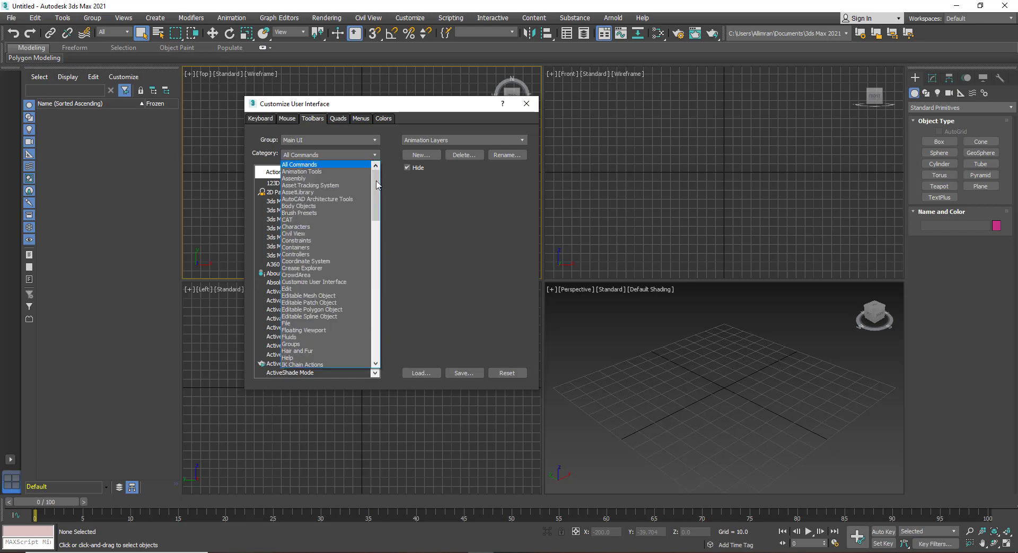
pyautogui.scroll(-4, 377, 197)
pyautogui.moveTo(379, 209); pyautogui.dragTo(378, 311)
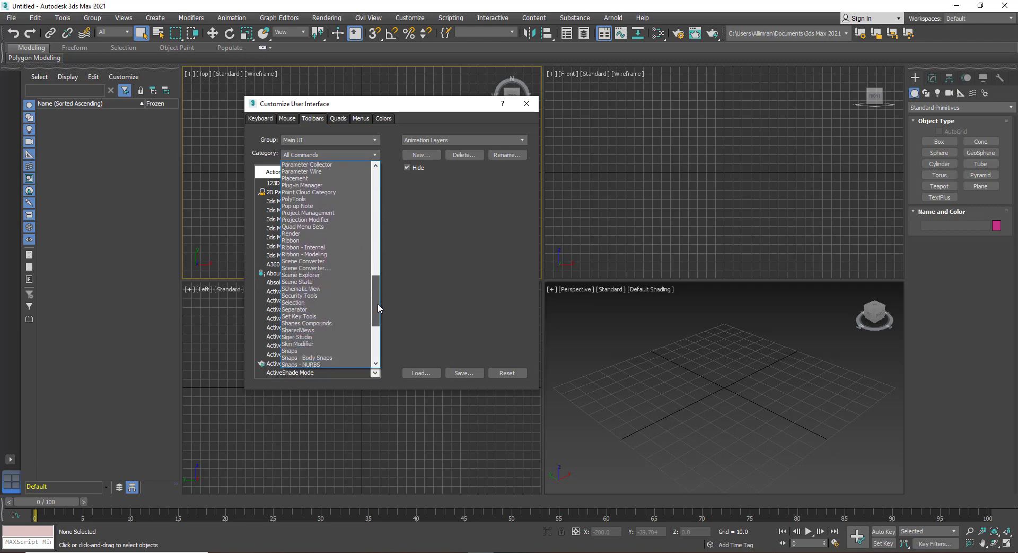
pyautogui.click(340, 305)
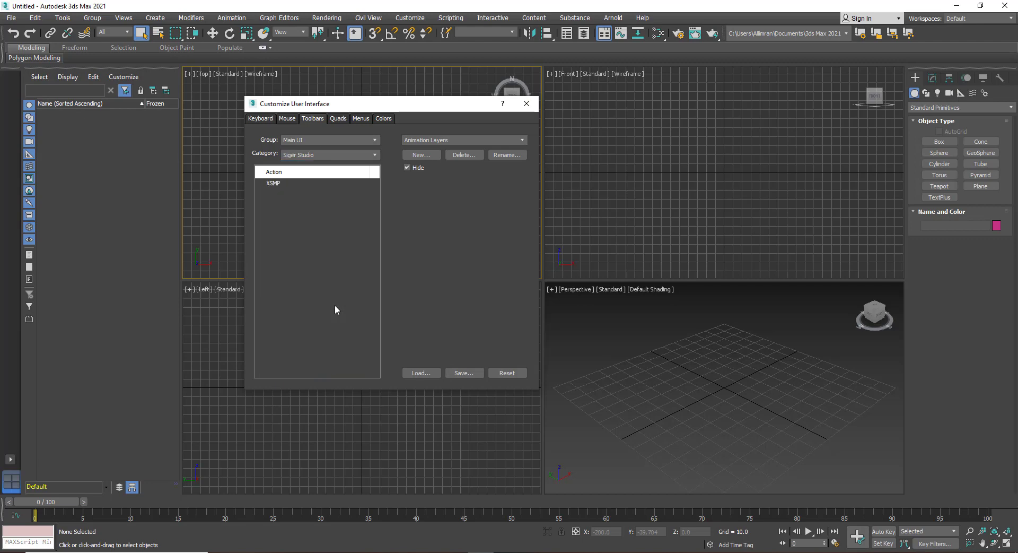
# Create a new toolbar holding the XSMP command and launch XS Material Presets from it
pyautogui.click(419, 155)
pyautogui.write('SGX')
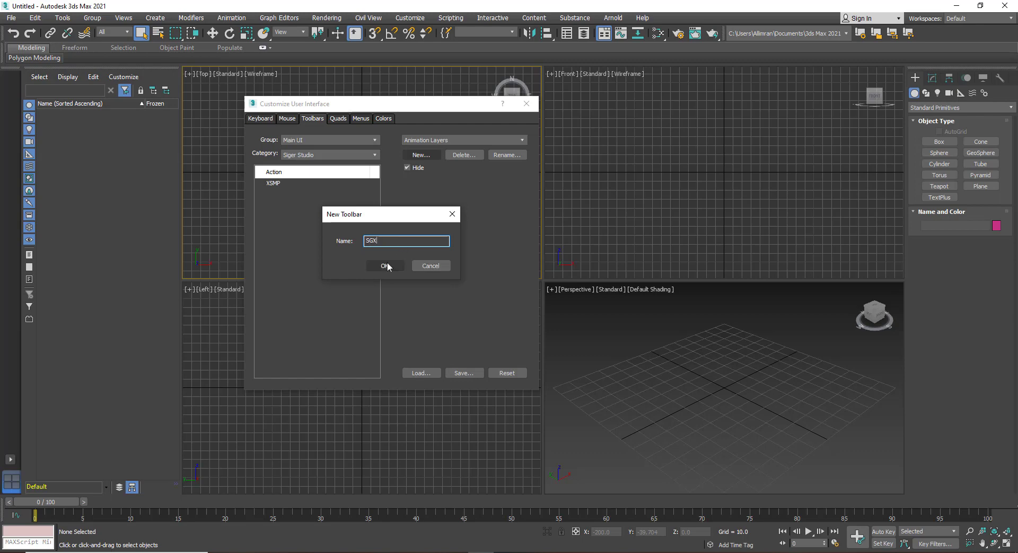
pyautogui.click(384, 266)
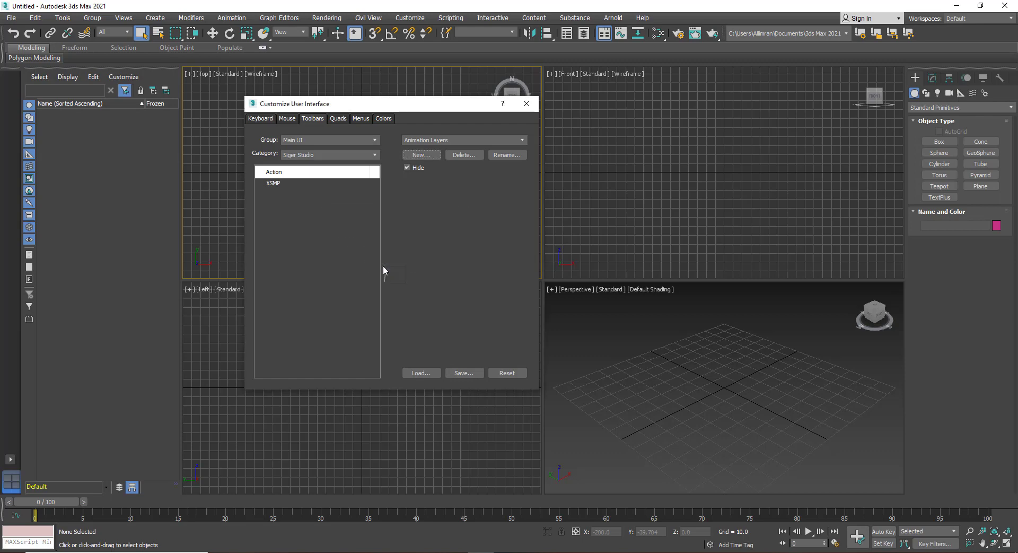
pyautogui.moveTo(272, 184); pyautogui.dragTo(391, 276)
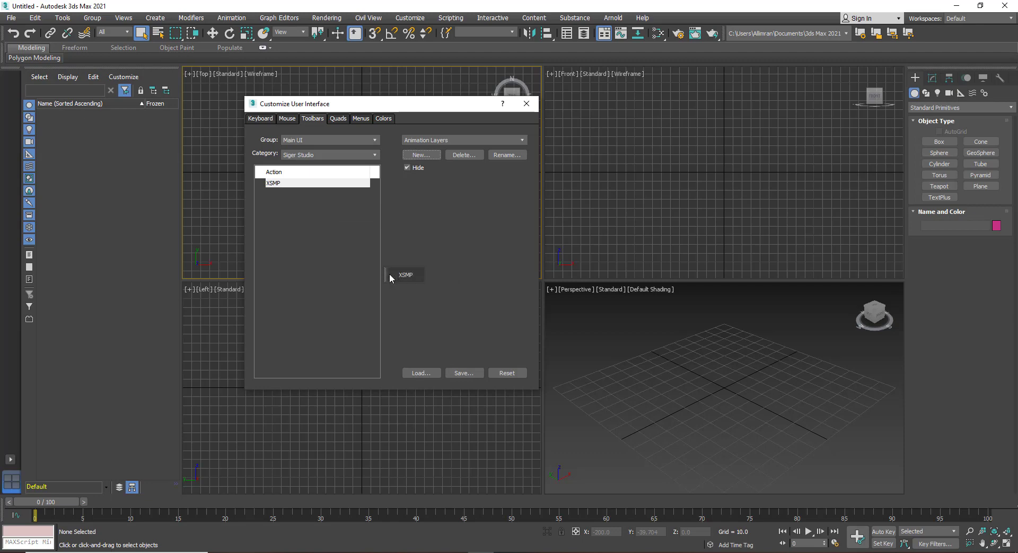
pyautogui.click(404, 274)
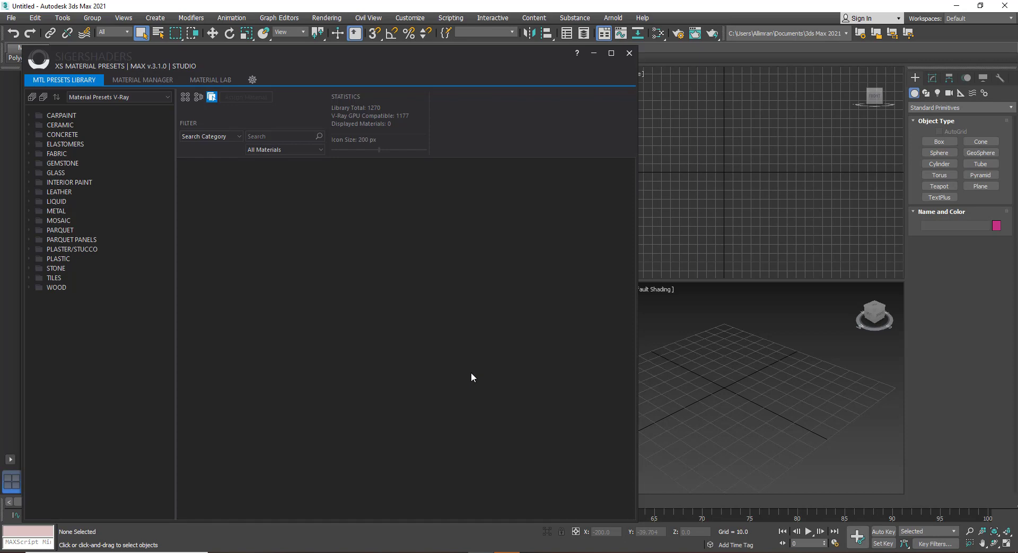
# Close XS Material Presets, save the customised interface, and dock XSMP under the main toolbar
pyautogui.click(628, 52)
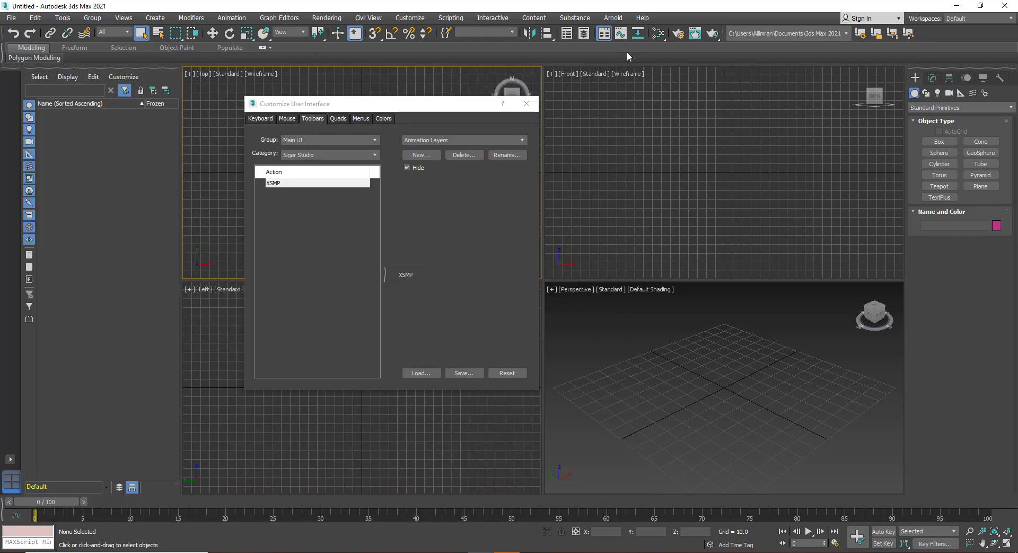
pyautogui.moveTo(386, 274); pyautogui.dragTo(590, 109)
pyautogui.click(462, 373)
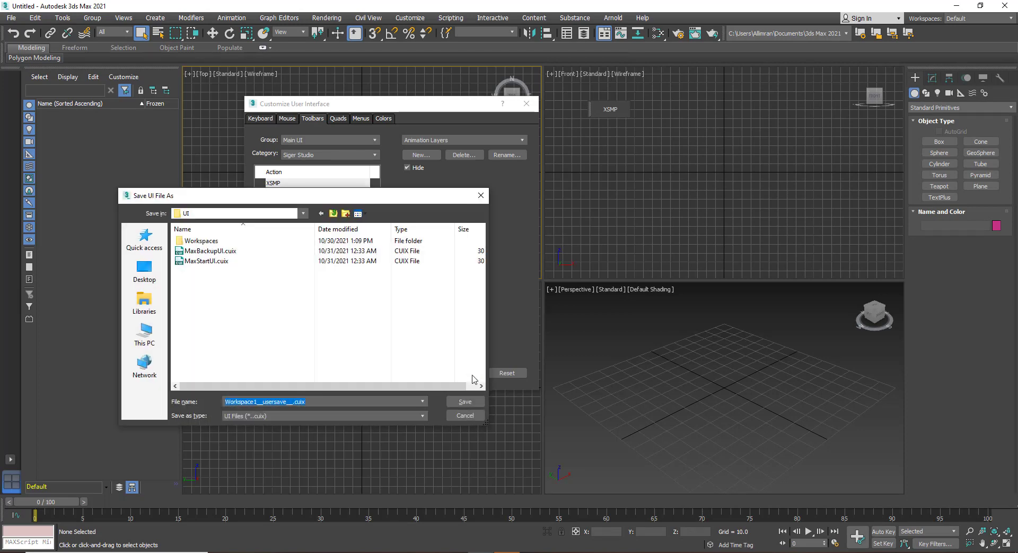
pyautogui.click(465, 401)
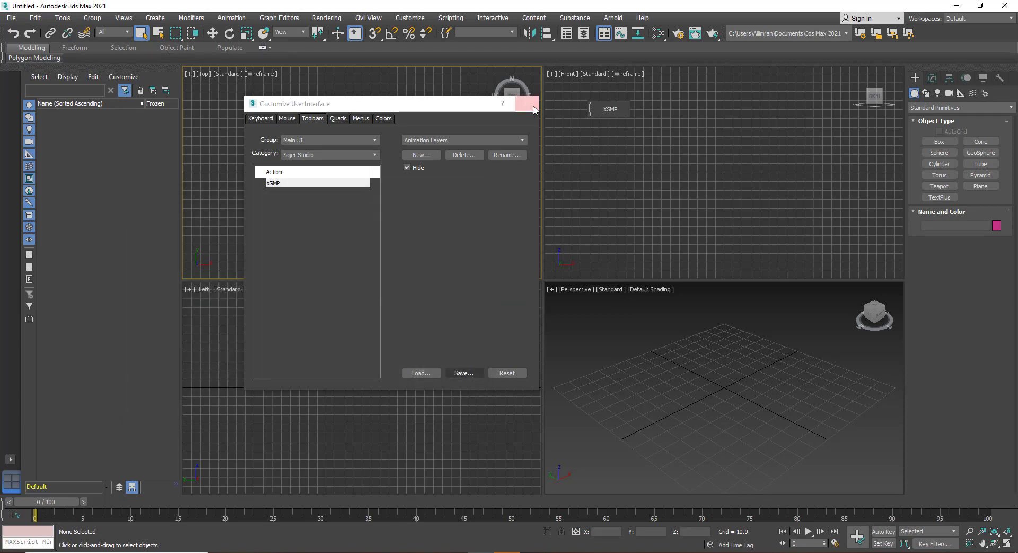
pyautogui.click(526, 103)
pyautogui.moveTo(591, 109); pyautogui.dragTo(382, 51)
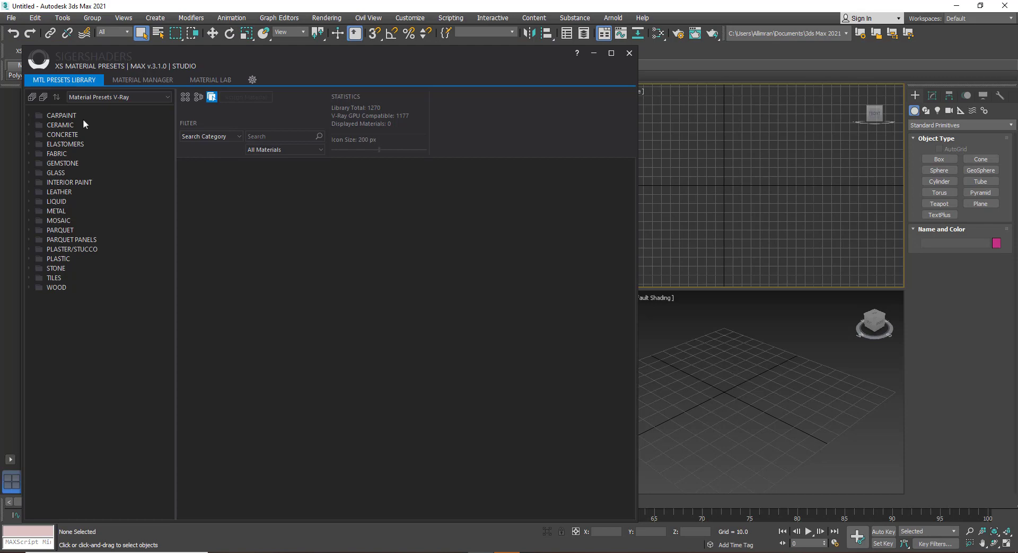
# Launch XS Material Presets, check its settings page, then browse the Floor Polished Level 2 concrete presets
pyautogui.click(58, 117)
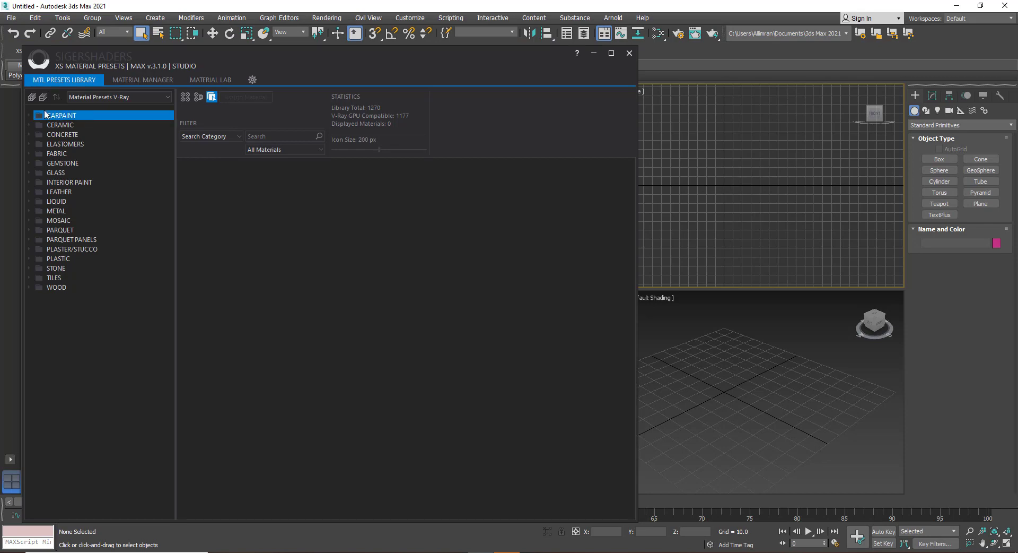
pyautogui.click(252, 80)
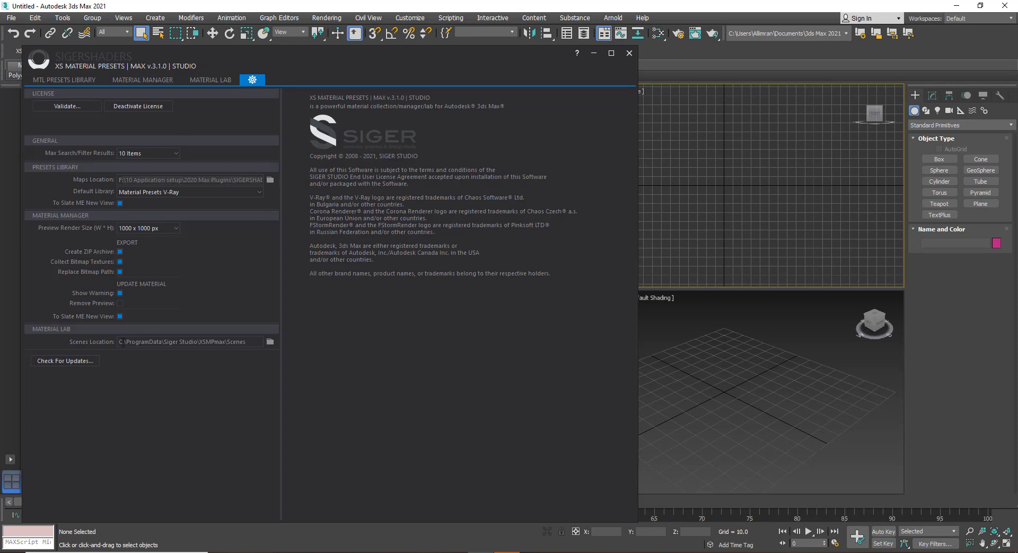
pyautogui.click(57, 82)
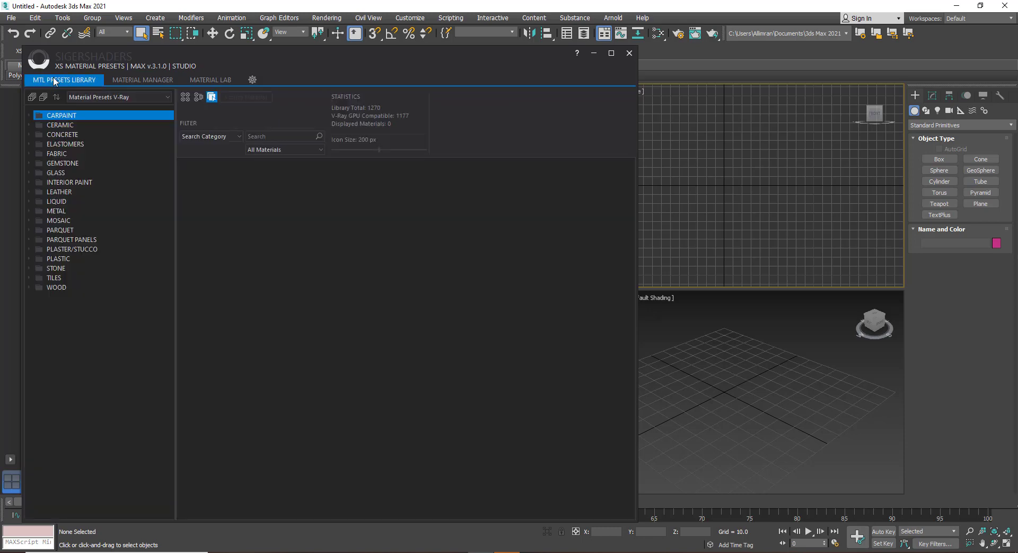
pyautogui.click(30, 135)
pyautogui.click(75, 136)
pyautogui.click(73, 155)
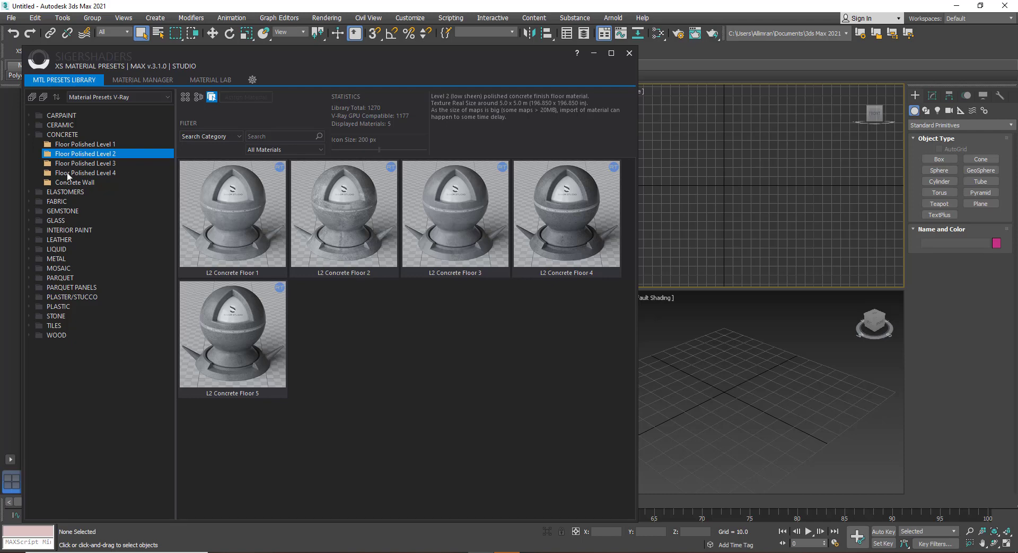
# Pick Oak Natural from the PARQUET Herringbones Semi-Gloss 6:1 materials, then start a Plane
pyautogui.click(56, 202)
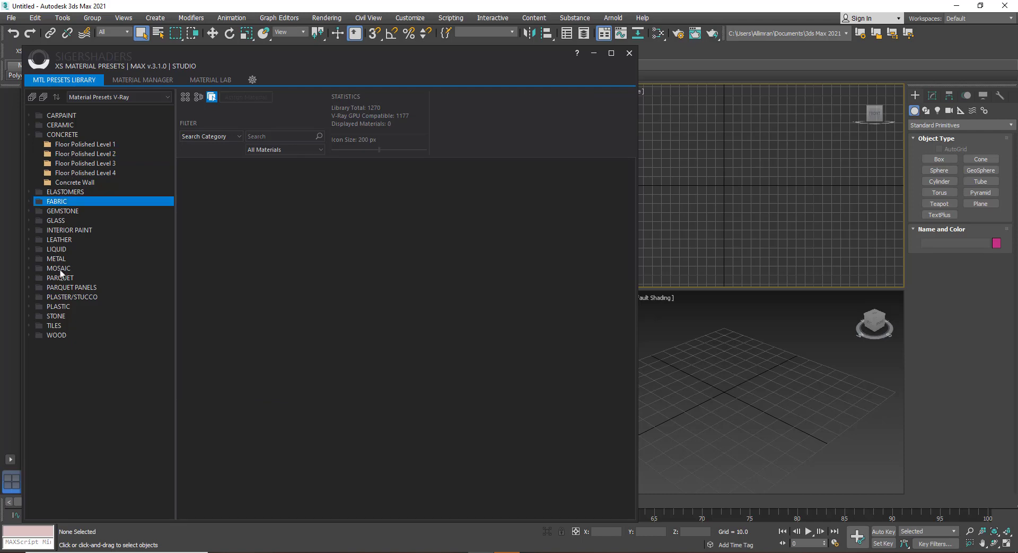
pyautogui.doubleClick(65, 279)
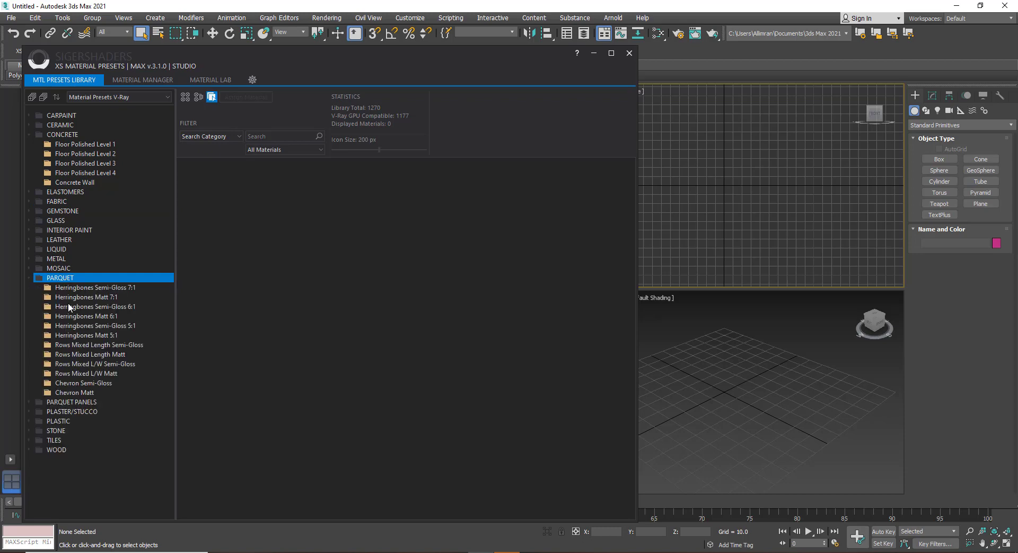
pyautogui.click(70, 306)
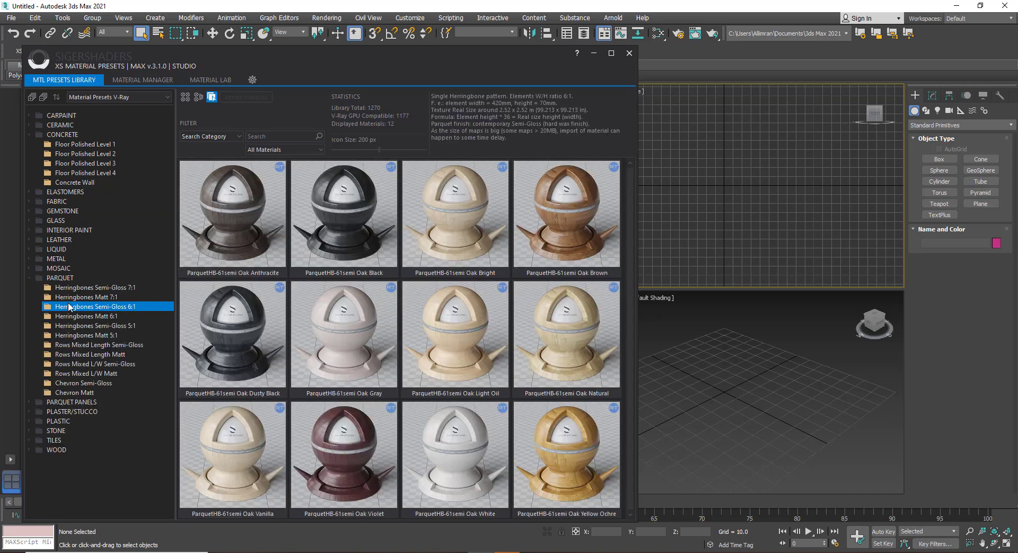
pyautogui.click(542, 372)
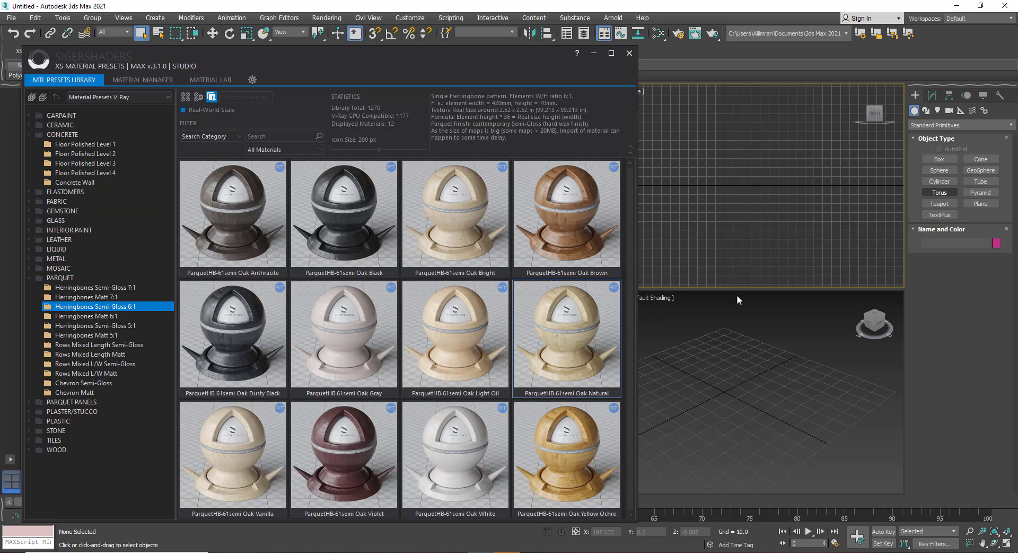
pyautogui.click(987, 205)
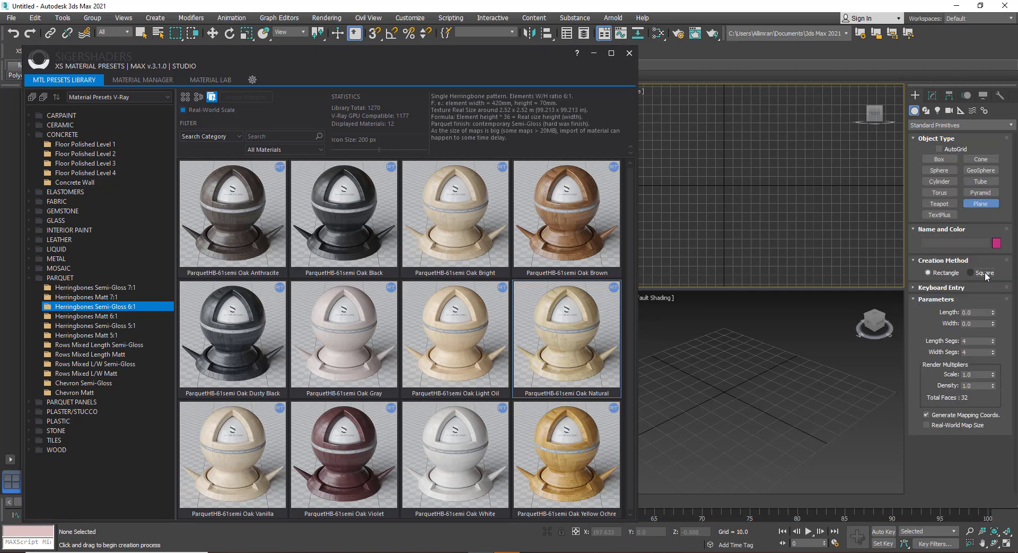
# Draw a square plane in the Perspective viewport and apply the Oak Natural material to it
pyautogui.click(971, 272)
pyautogui.moveTo(726, 392); pyautogui.dragTo(885, 474)
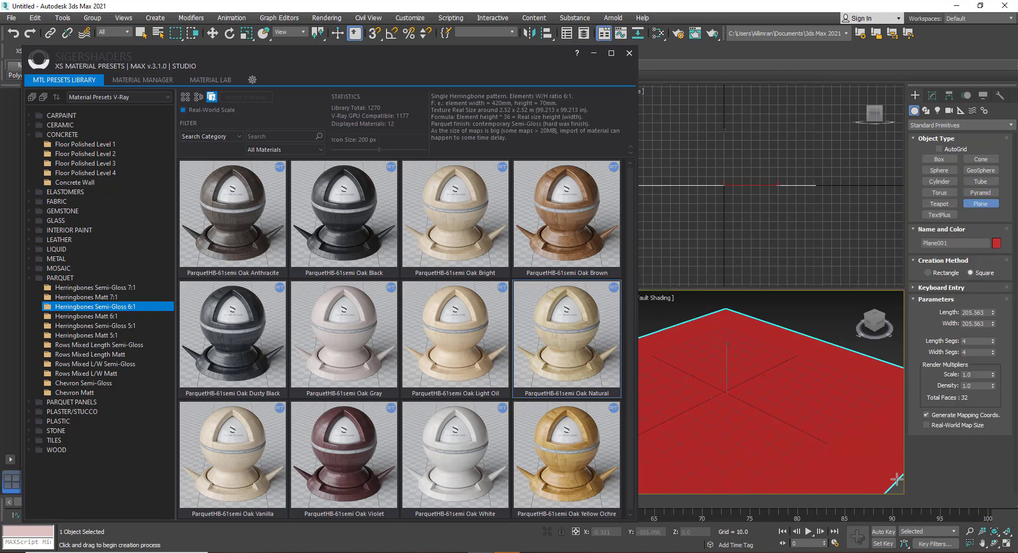
pyautogui.rightClick(796, 433)
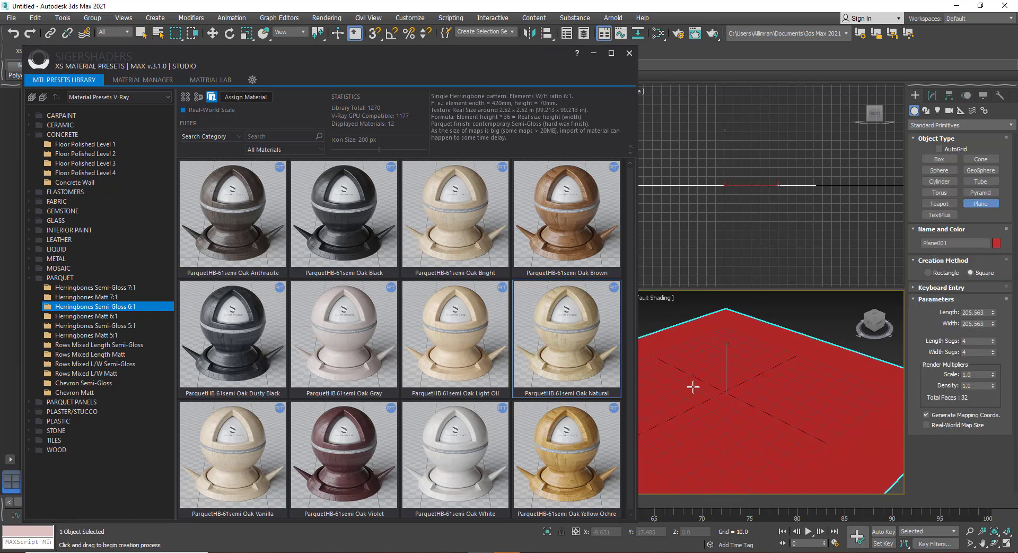
pyautogui.rightClick(571, 340)
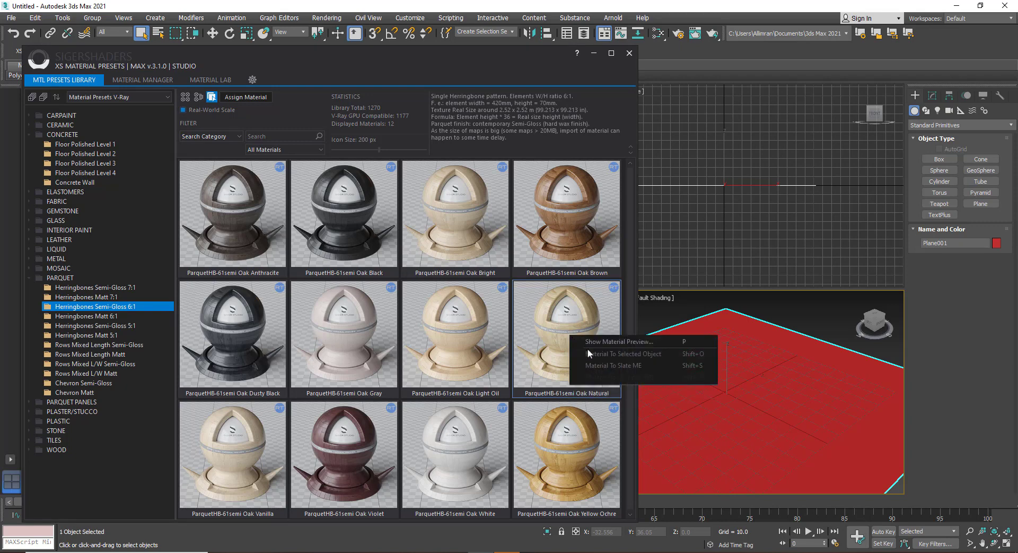
pyautogui.click(594, 353)
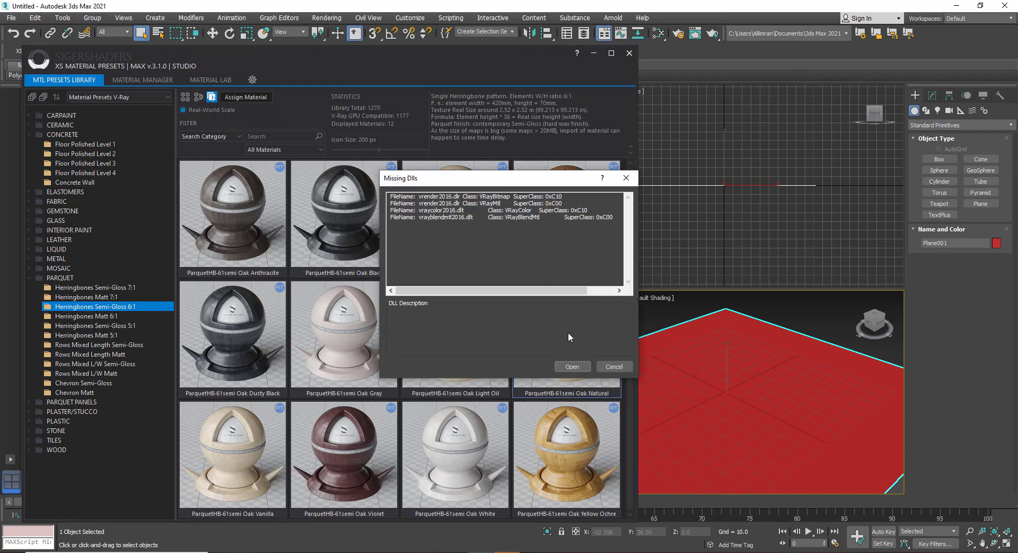
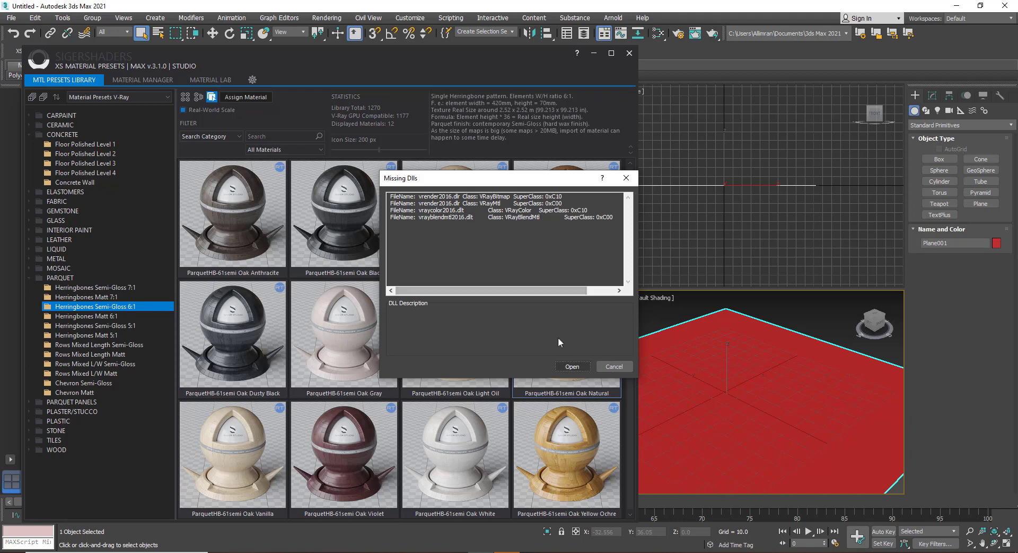
# Dismiss the missing-DLL warning and briefly open, then close, the Slate Material Editor
pyautogui.click(580, 368)
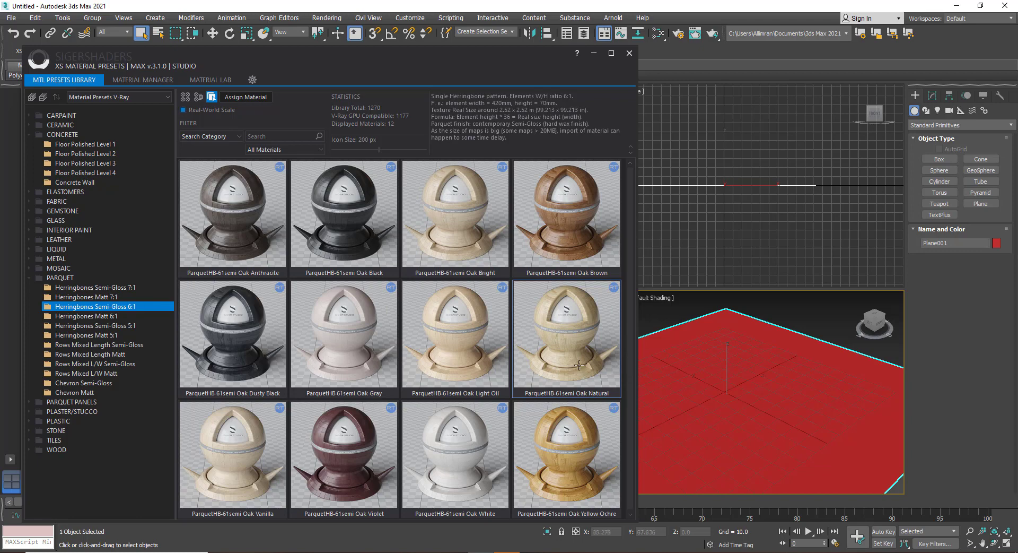
pyautogui.press('m')
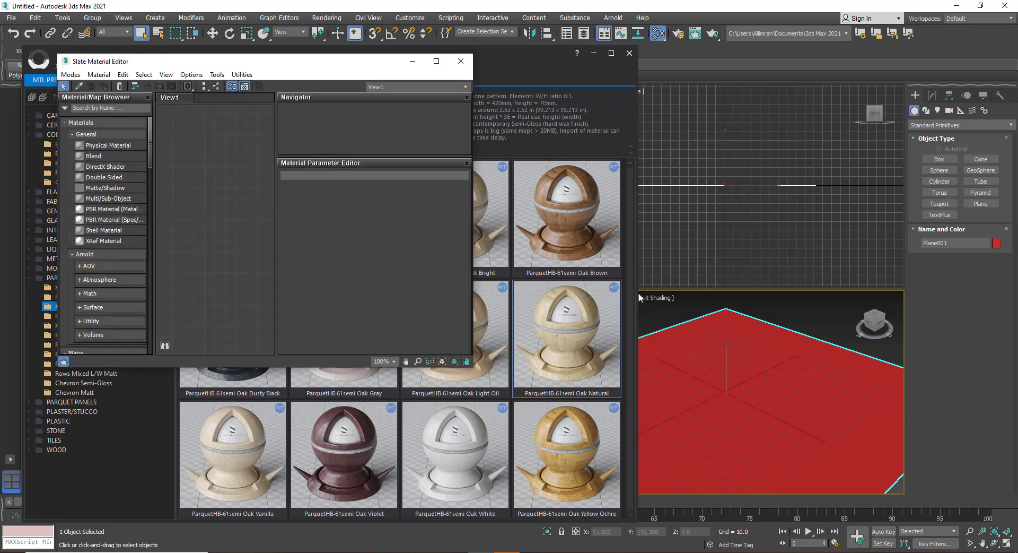
pyautogui.click(461, 61)
# Confirm Arnold is still the renderer in Render Setup, then close Render Setup
pyautogui.click(327, 18)
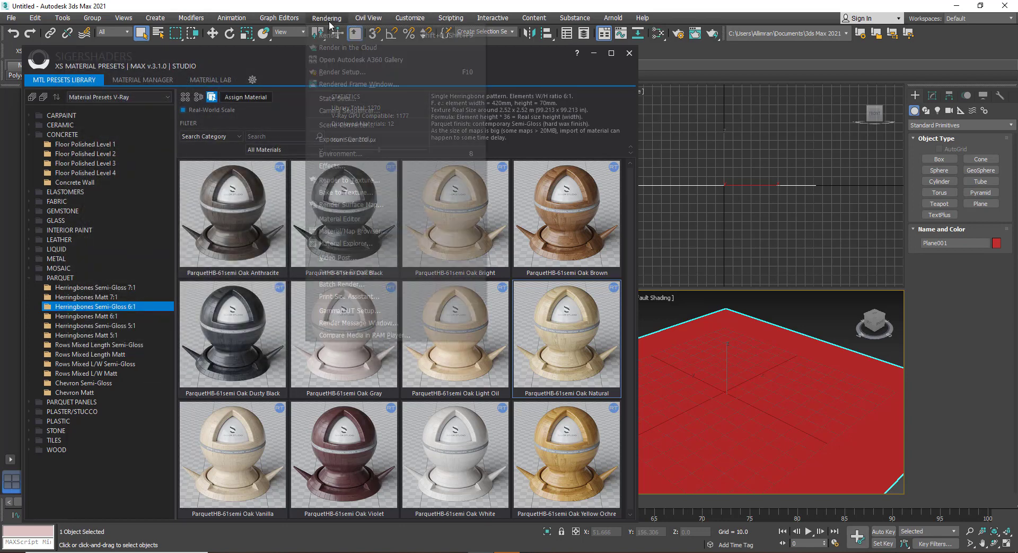
pyautogui.click(342, 72)
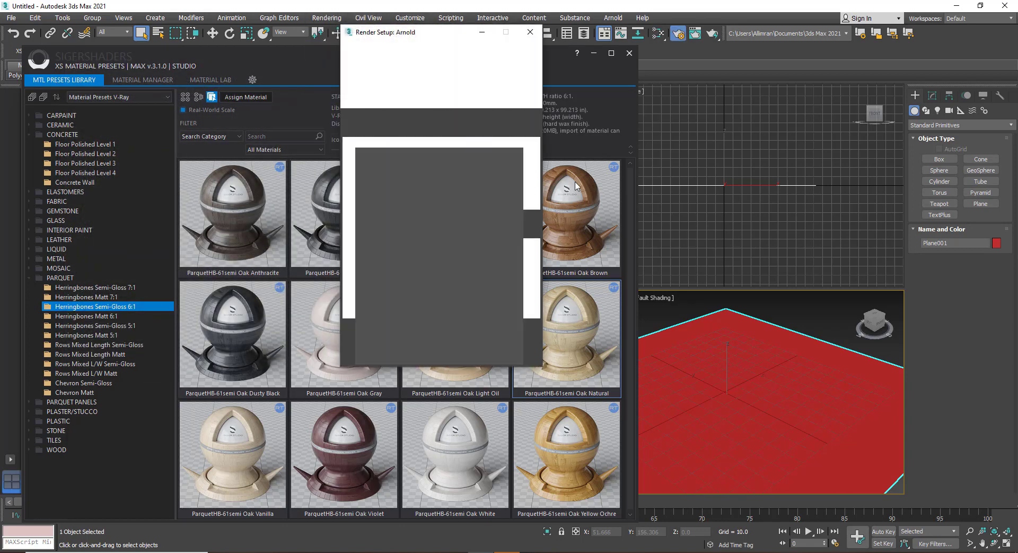
pyautogui.click(470, 81)
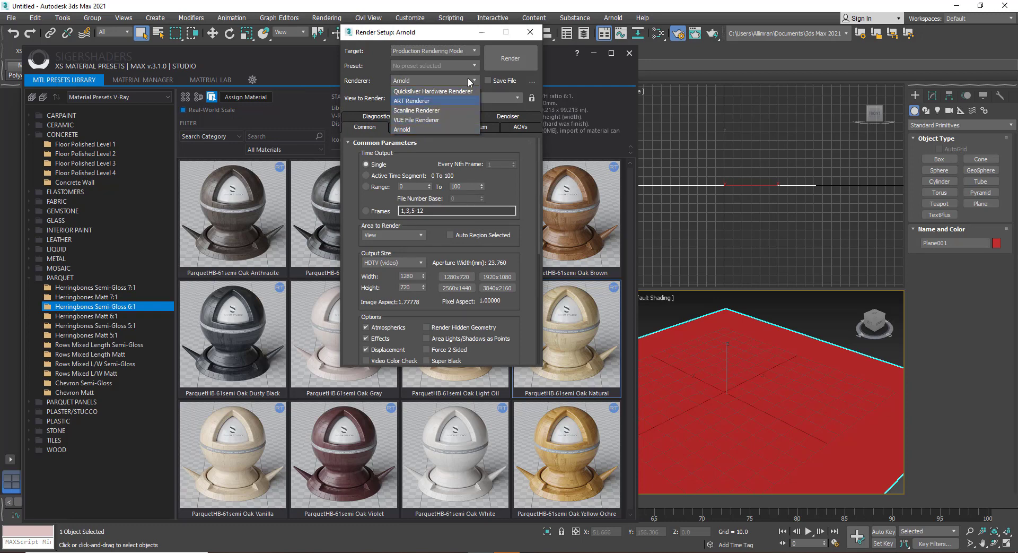
pyautogui.click(532, 35)
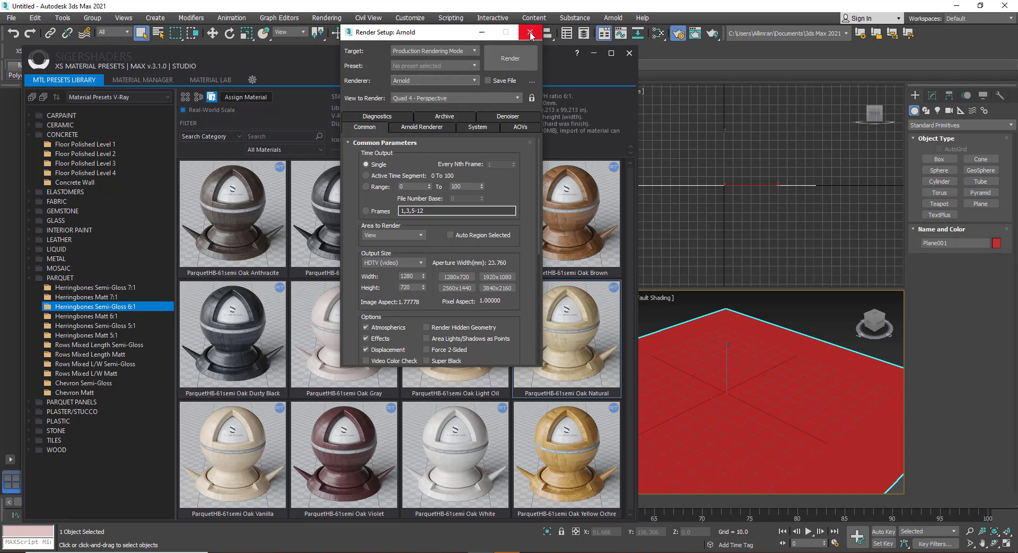
pyautogui.click(532, 35)
# Close the material presets library and reset the scene without saving changes
pyautogui.click(630, 53)
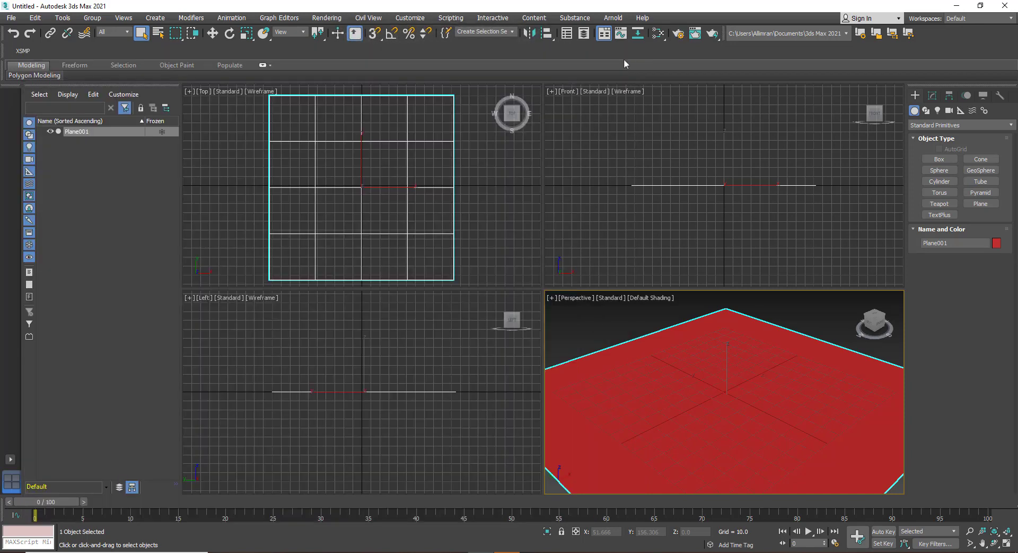
pyautogui.click(608, 156)
pyautogui.click(1005, 6)
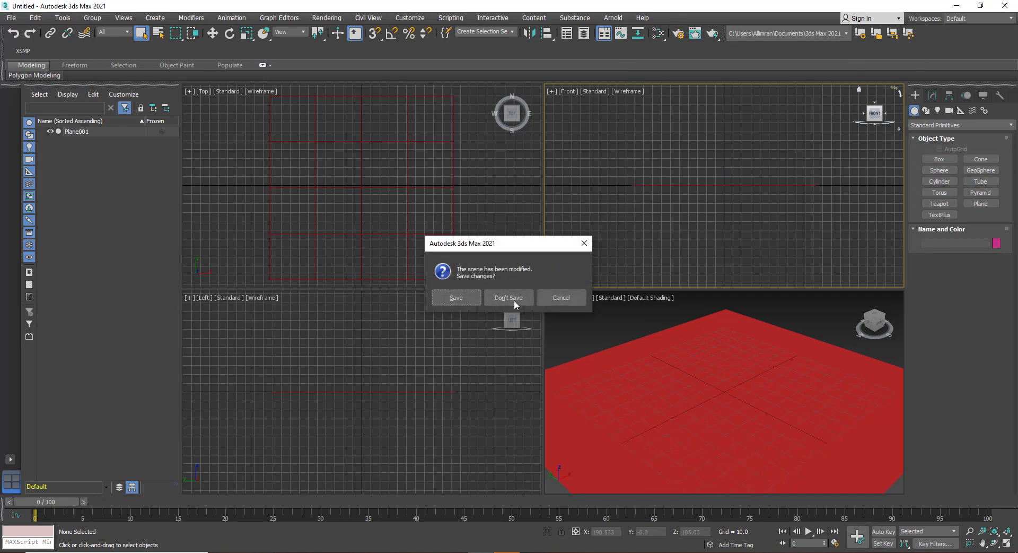
pyautogui.click(514, 300)
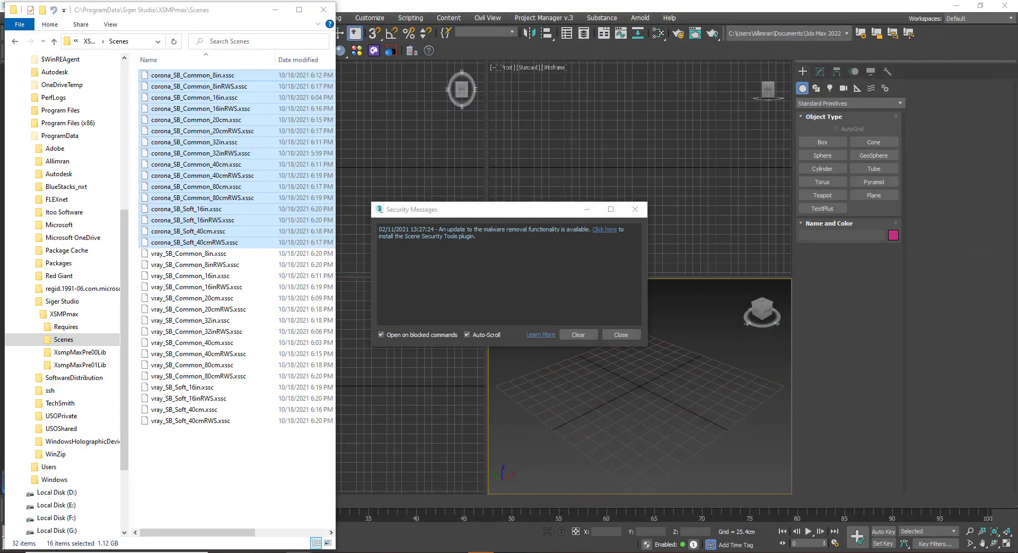
# Switch to 3ds Max 2022, dismiss the Security Messages notice, and glance at the Content menu
pyautogui.click(405, 120)
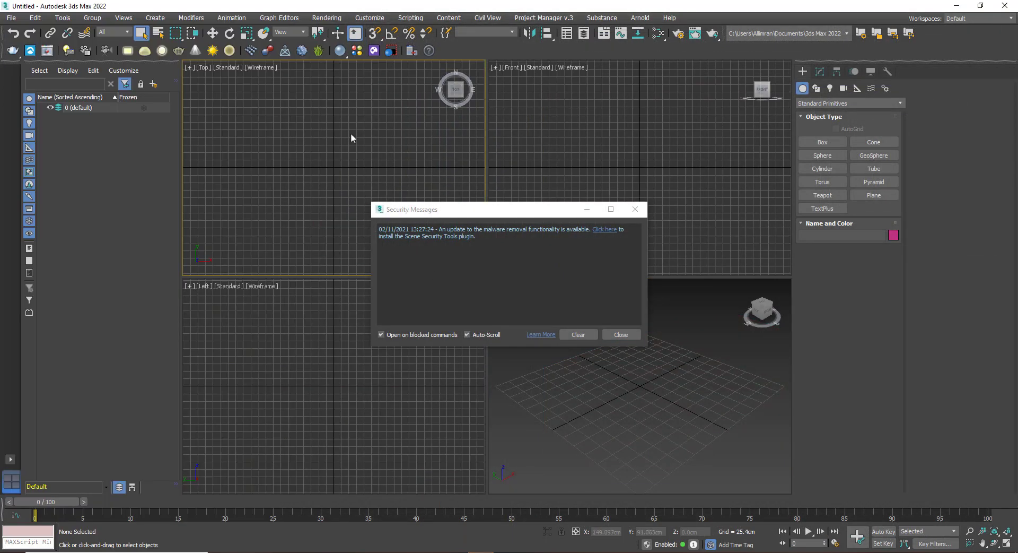
pyautogui.click(634, 208)
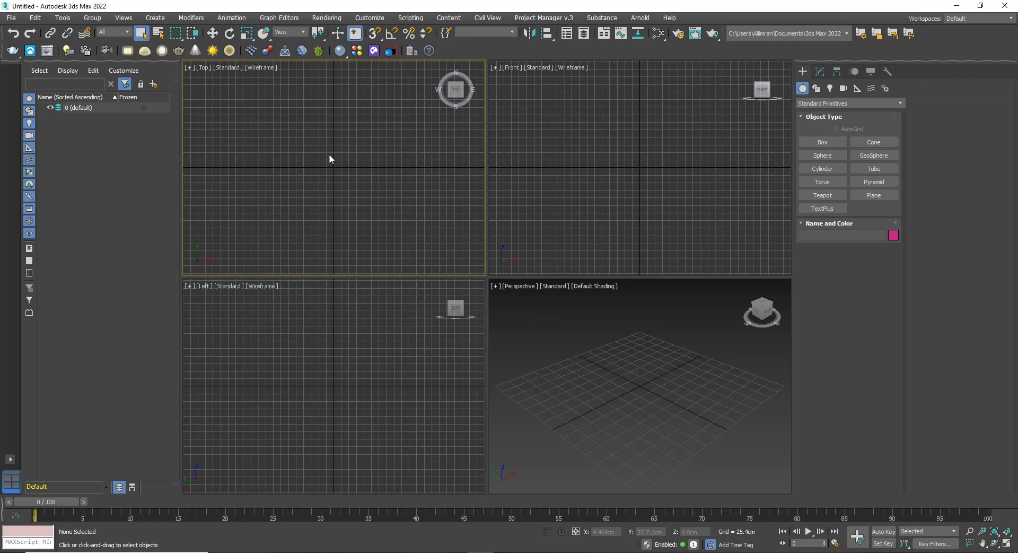
pyautogui.click(536, 20)
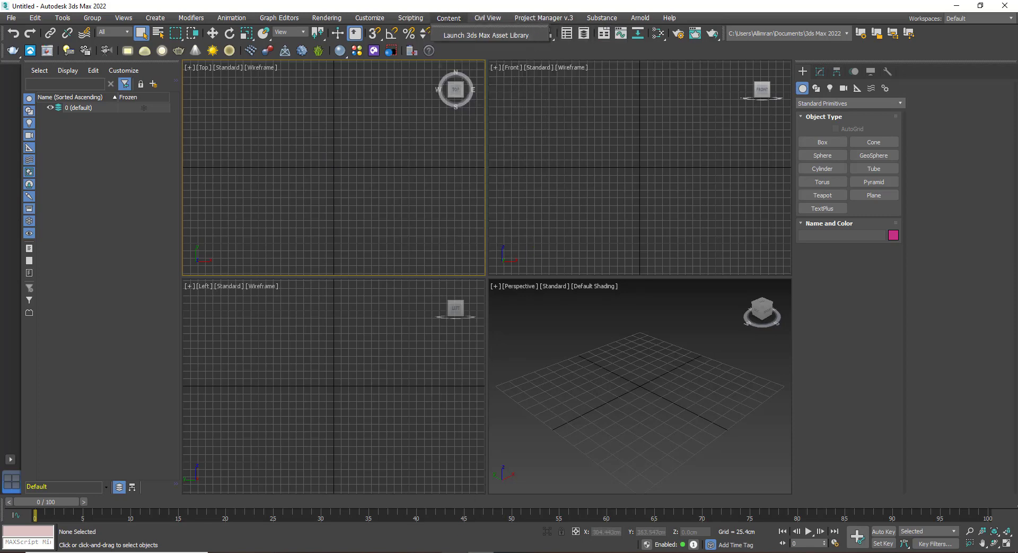
pyautogui.click(449, 18)
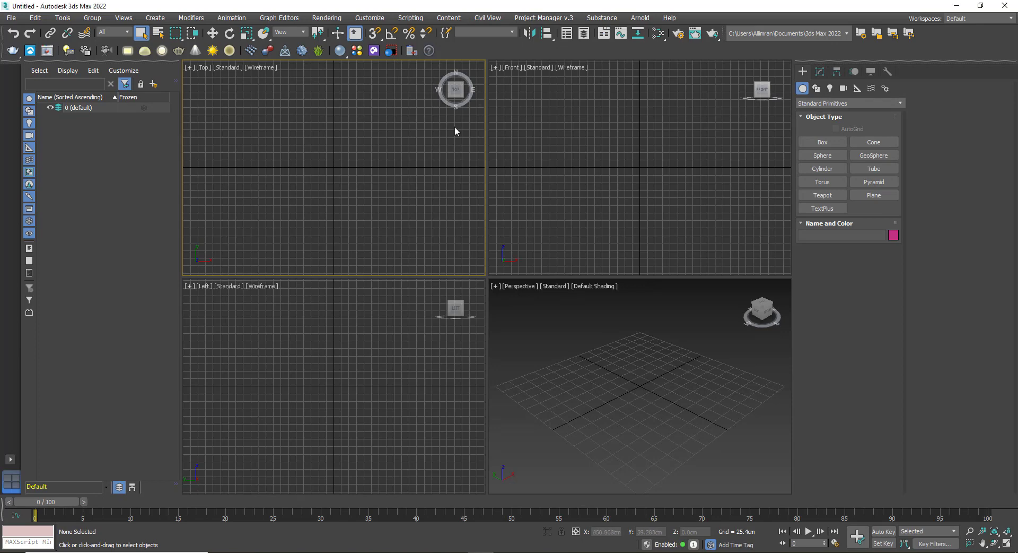
# In Customize User Interface's Toolbars tab, filter commands to the Siger Studio category
pyautogui.click(411, 18)
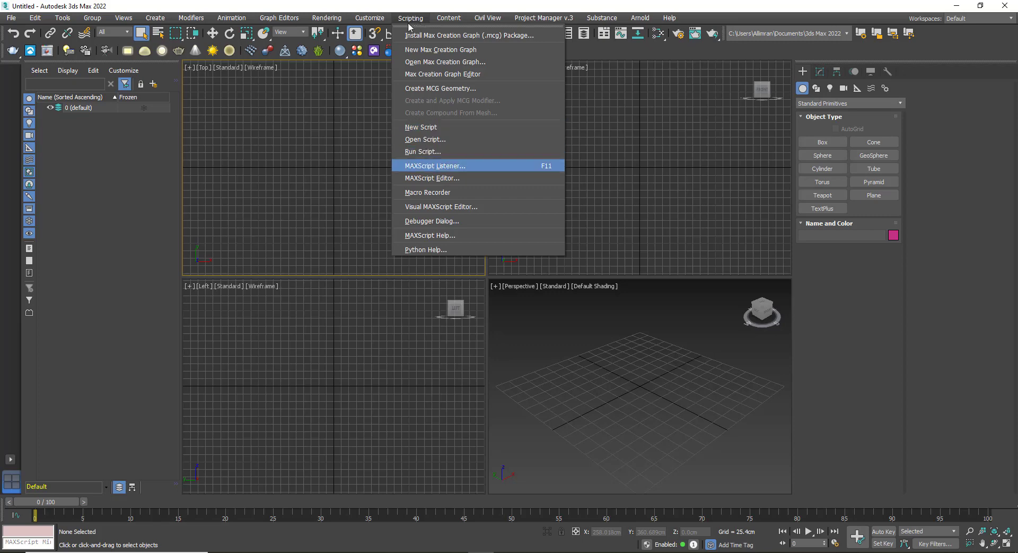
pyautogui.press('Escape')
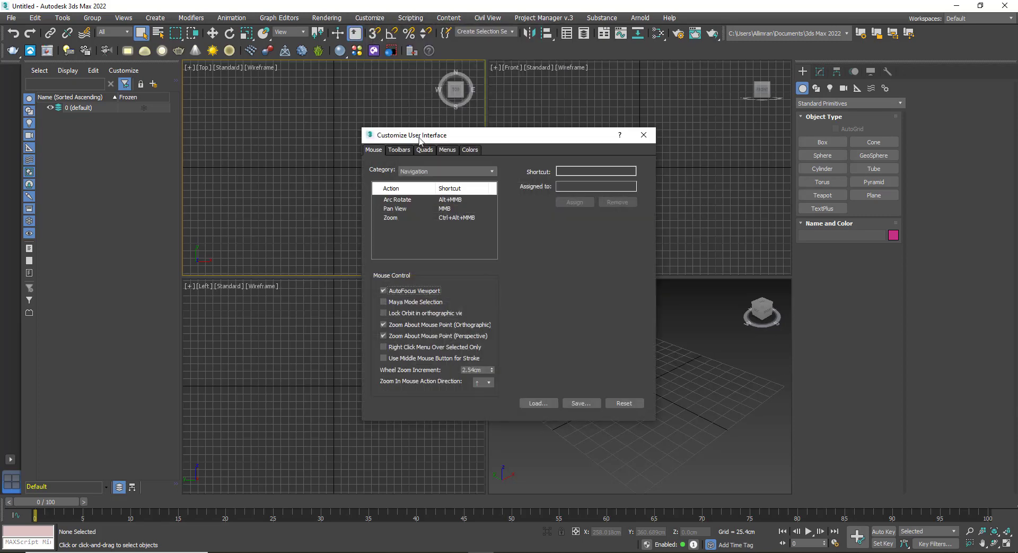
pyautogui.click(407, 151)
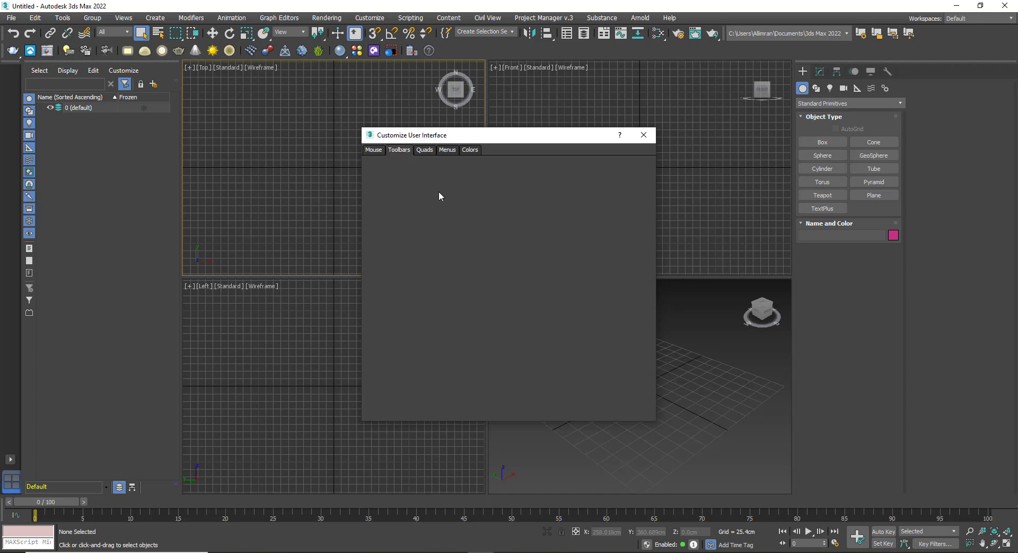
pyautogui.click(461, 186)
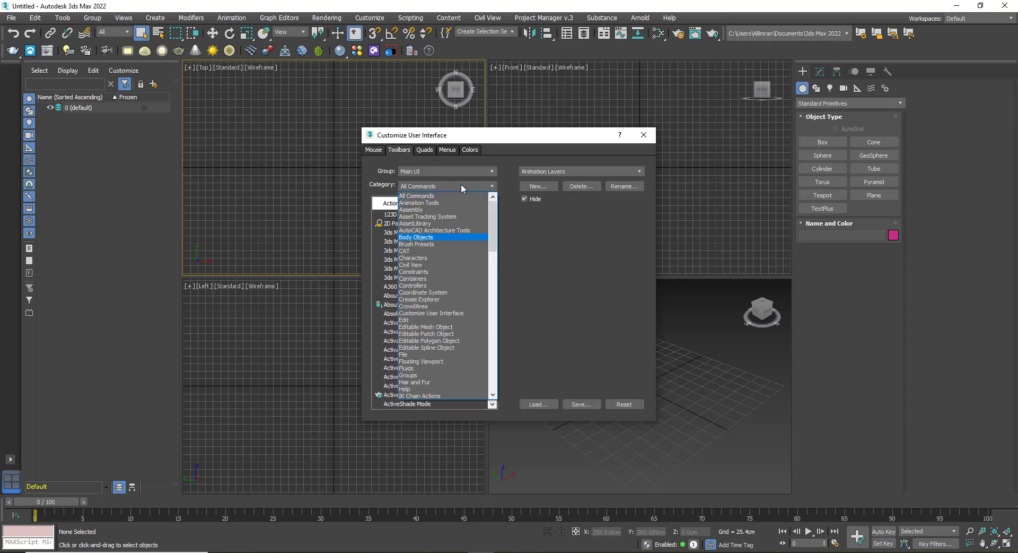
pyautogui.moveTo(490, 234); pyautogui.dragTo(509, 354)
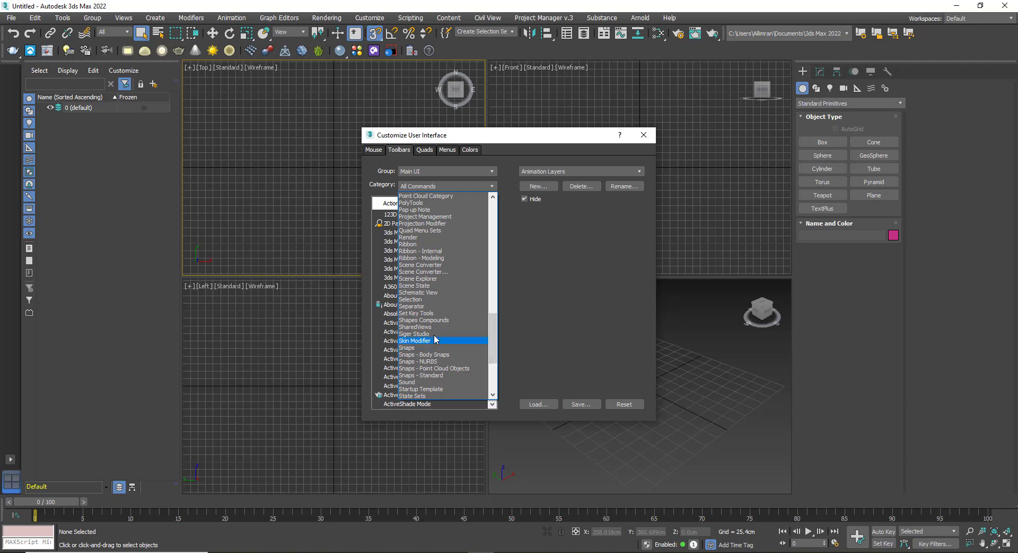
pyautogui.click(434, 333)
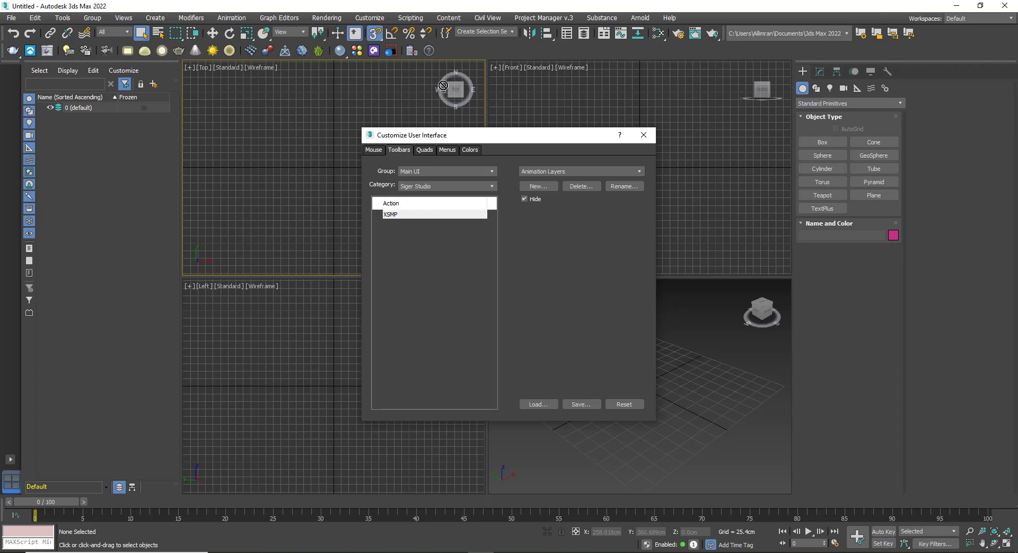
# Create a new toolbar named sxg, add the XSMP command to it, and close the dialog
pyautogui.click(536, 186)
pyautogui.write('sxg')
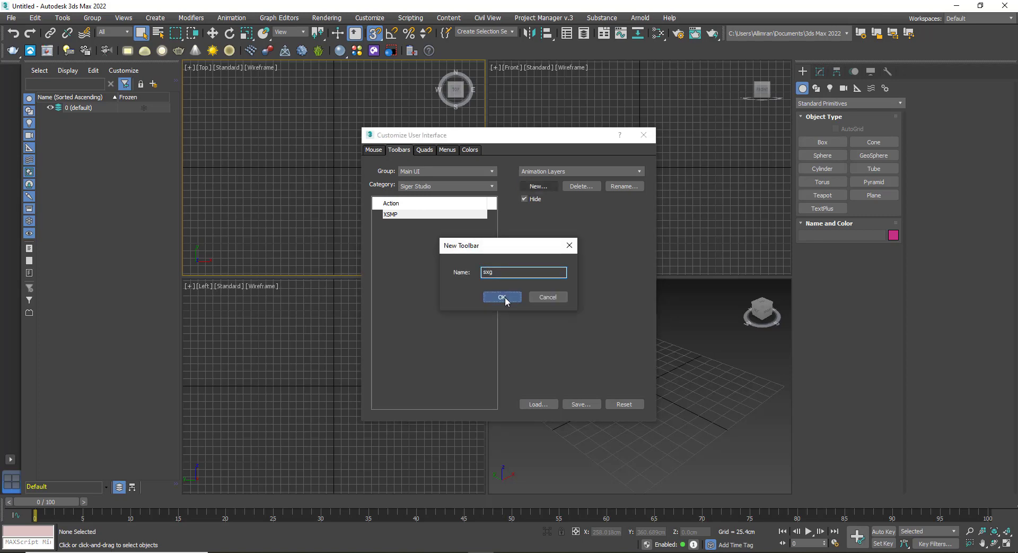
pyautogui.click(505, 297)
pyautogui.moveTo(508, 307); pyautogui.dragTo(310, 193)
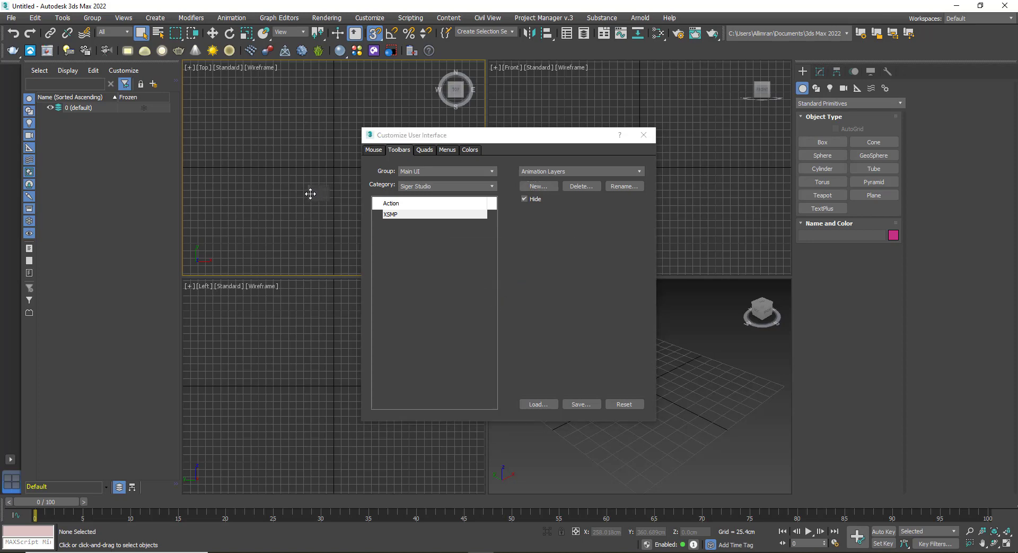
pyautogui.moveTo(390, 214); pyautogui.dragTo(318, 193)
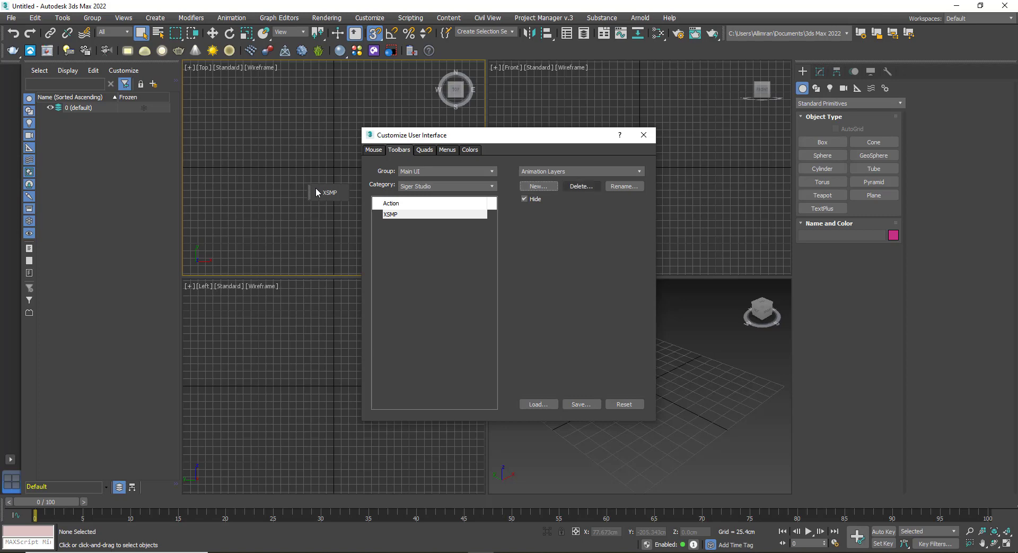
pyautogui.click(643, 135)
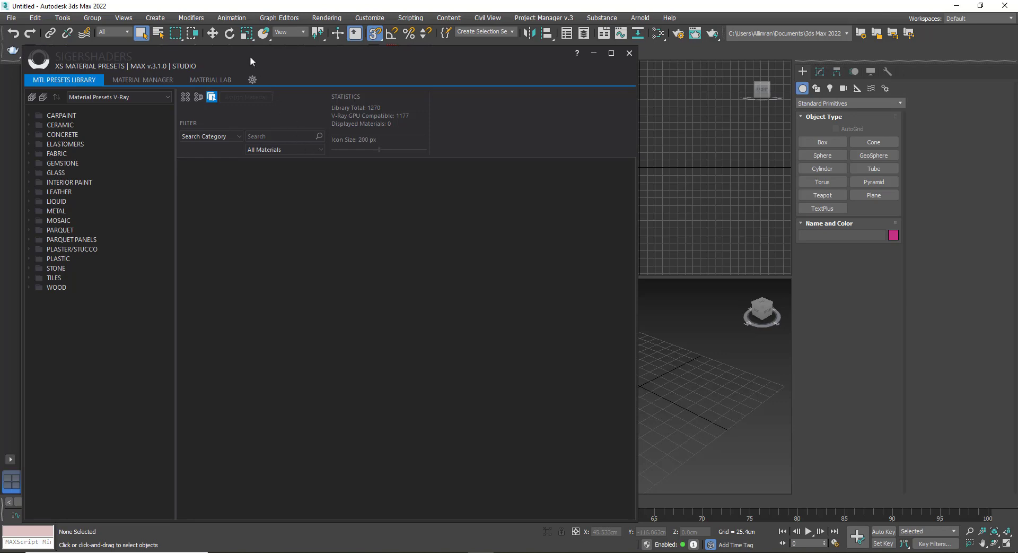
# Move the XS Material Presets window, check its settings page, then expand the STONE category
pyautogui.moveTo(249, 56); pyautogui.dragTo(342, 37)
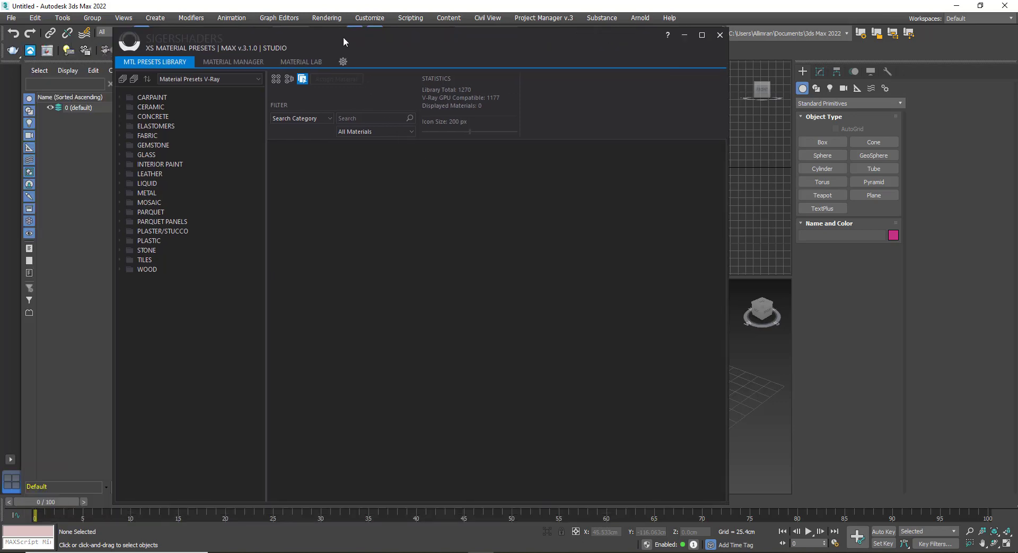
pyautogui.click(350, 60)
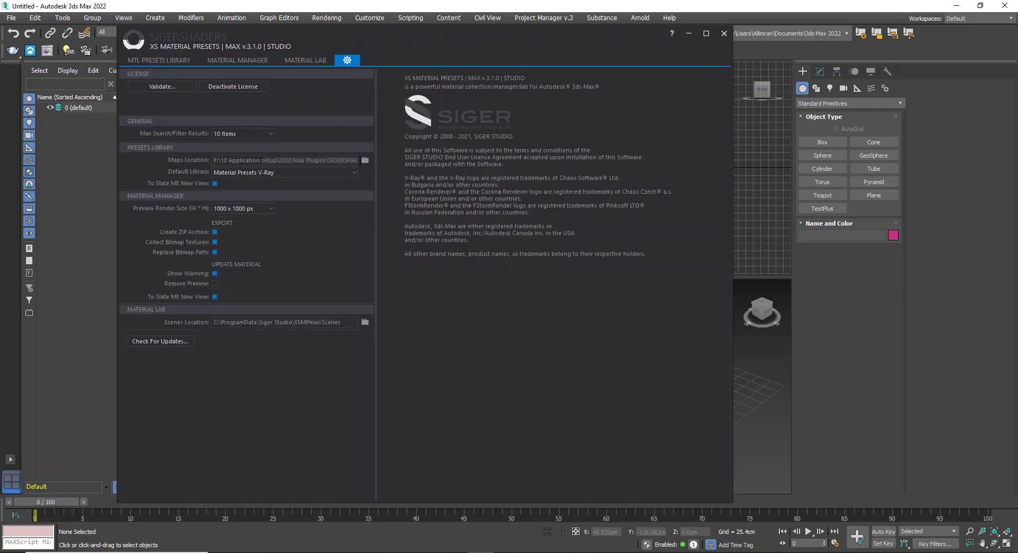
pyautogui.click(149, 61)
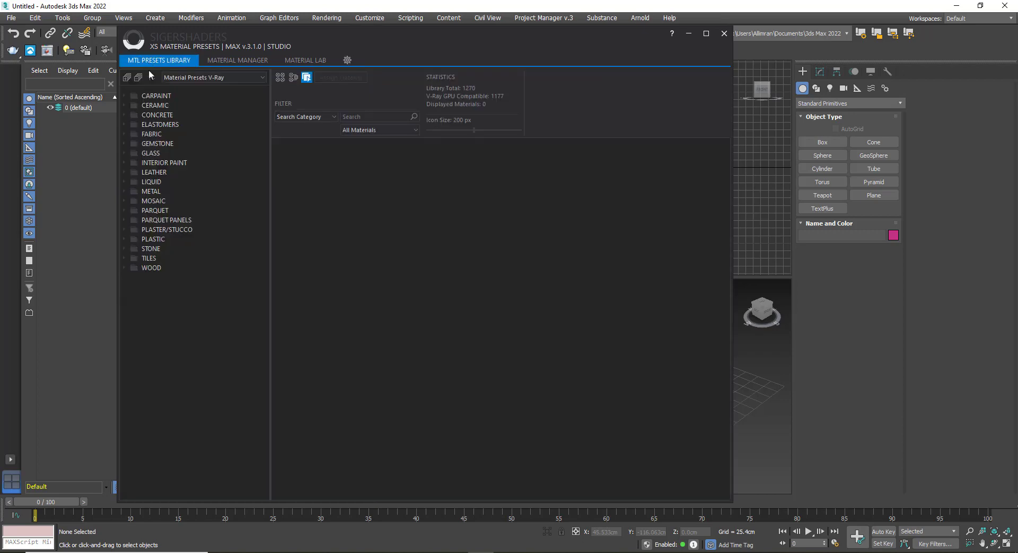
pyautogui.click(143, 250)
pyautogui.click(124, 248)
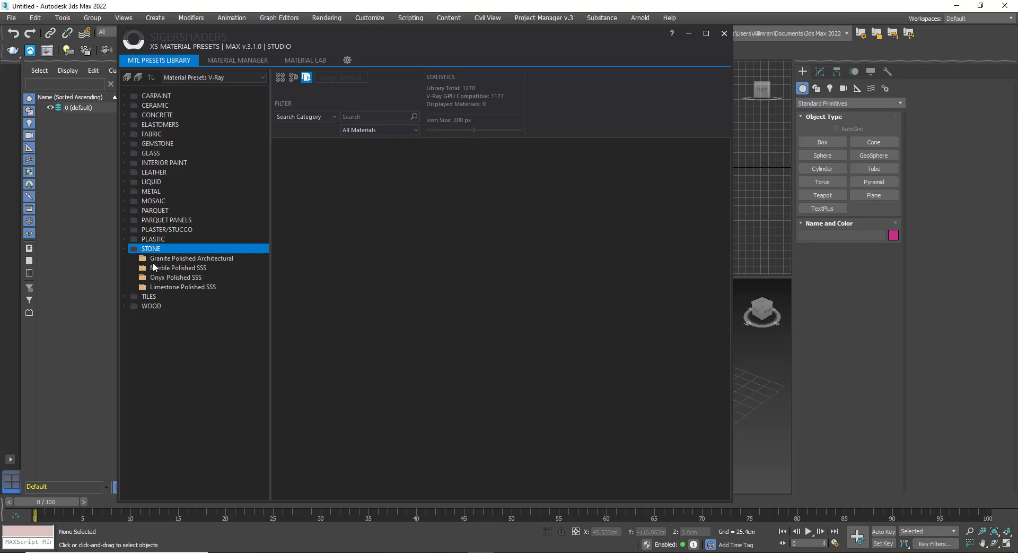
# Create a teapot in Perspective and assign it the Marble Polished SSS preset Marble Dammam Gray
pyautogui.click(153, 266)
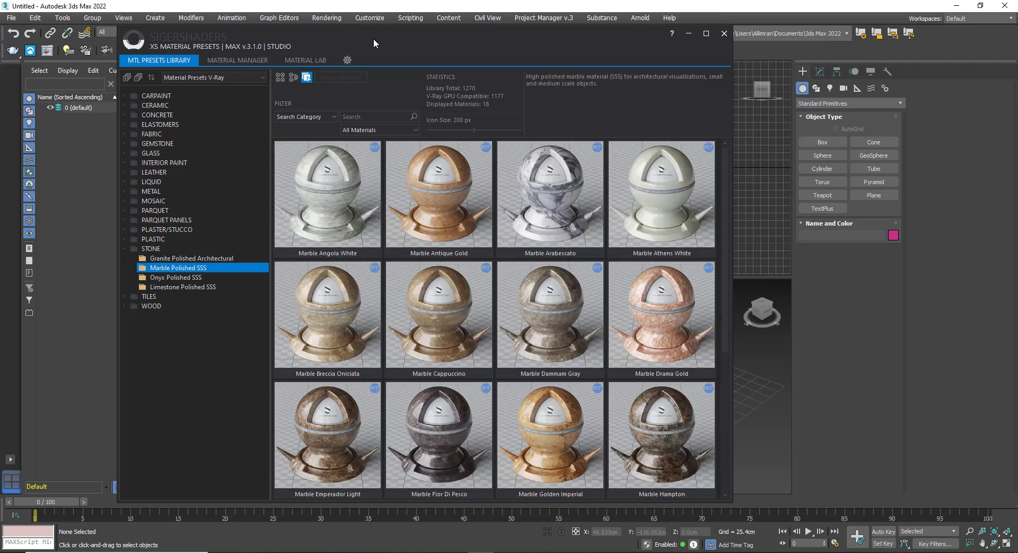
pyautogui.moveTo(376, 36); pyautogui.dragTo(332, 28)
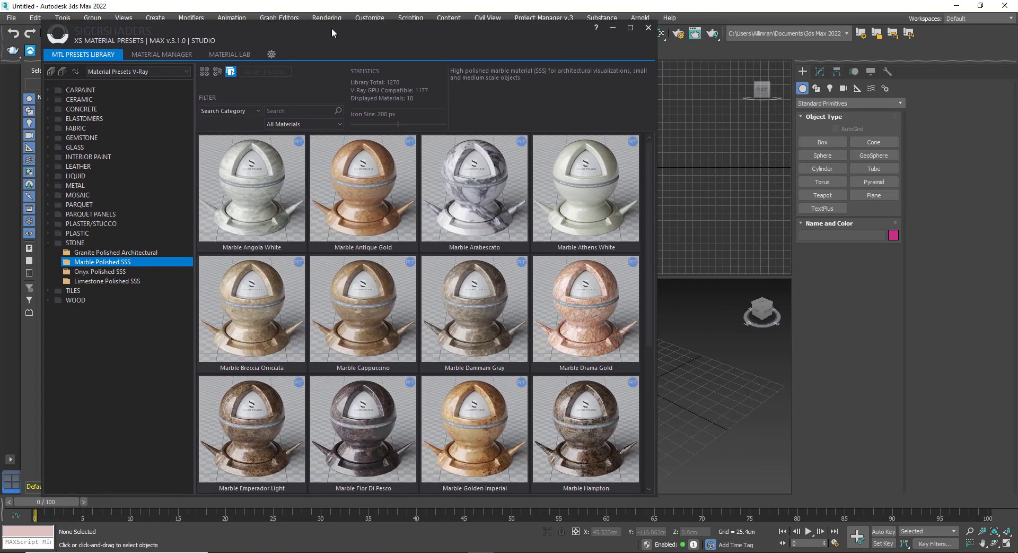
pyautogui.click(822, 195)
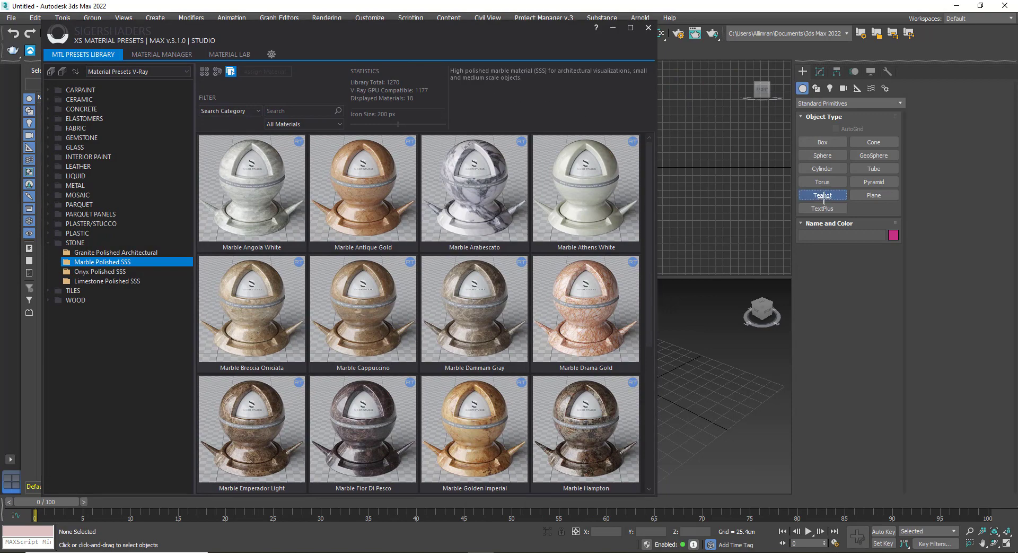
pyautogui.moveTo(665, 397); pyautogui.dragTo(742, 403)
pyautogui.rightClick(666, 406)
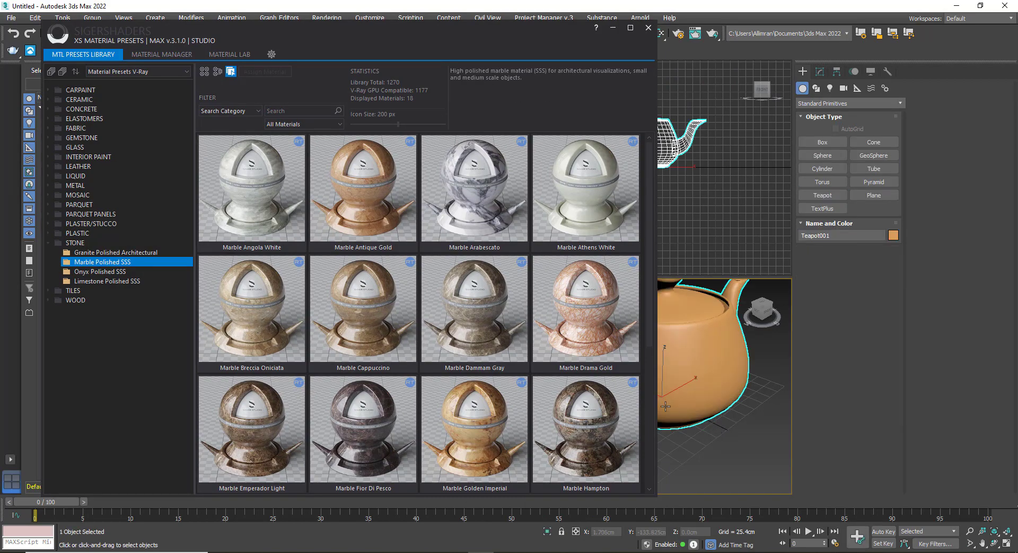
pyautogui.rightClick(482, 324)
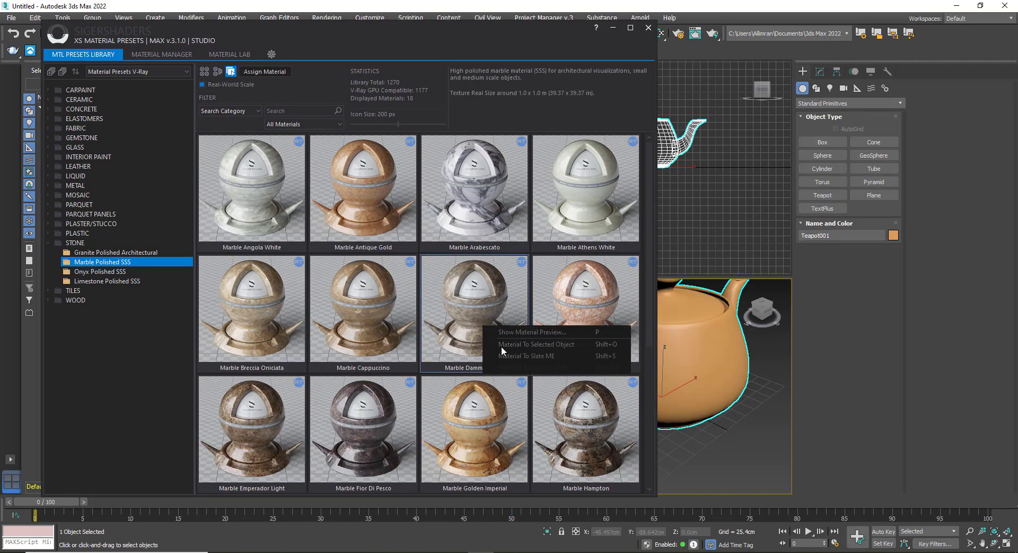
pyautogui.click(612, 29)
# Maximize the Perspective view and raise Teapot001's radius to 288.819 cm
pyautogui.click(820, 72)
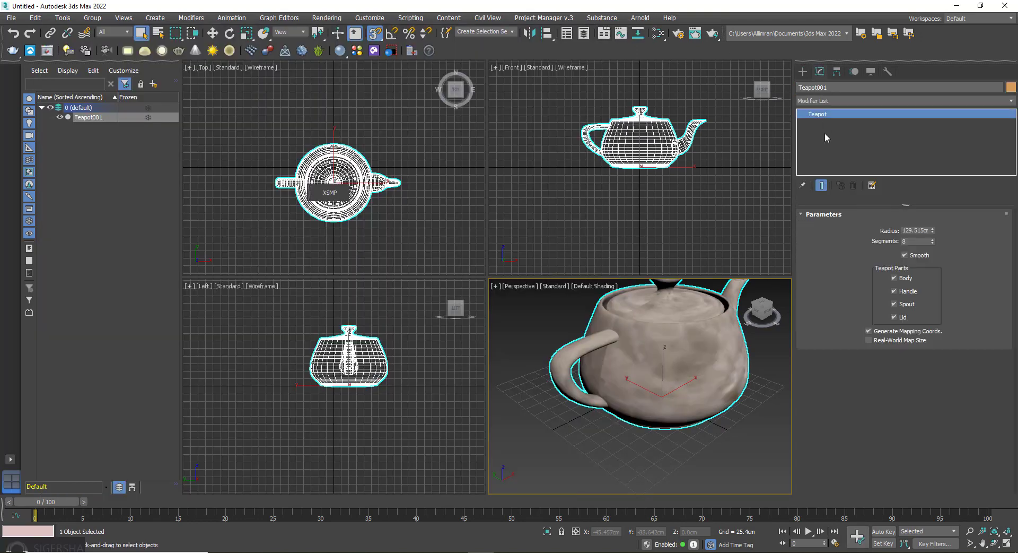
pyautogui.scroll(2, 687, 397)
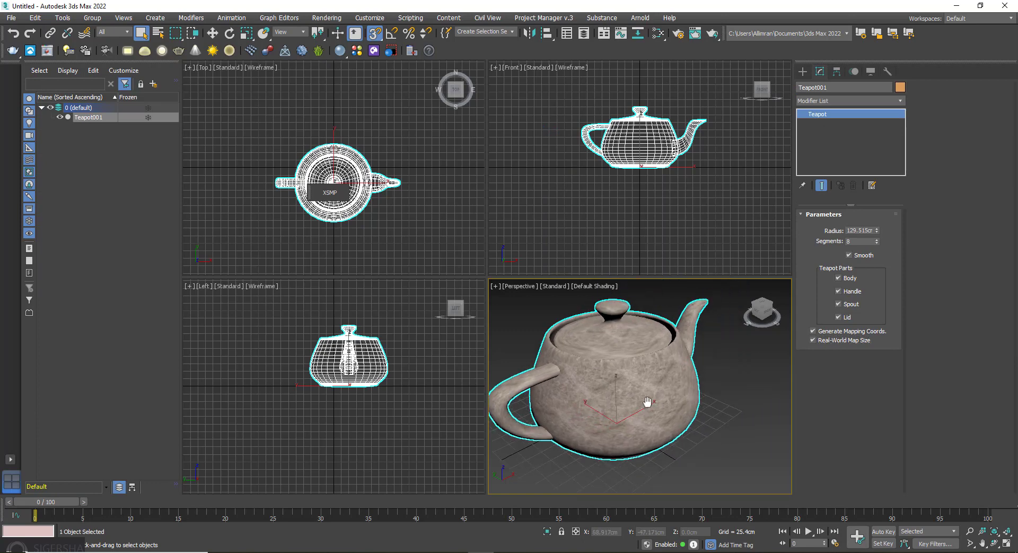
pyautogui.scroll(2, 652, 403)
pyautogui.hotkey('alt', 'w')
pyautogui.scroll(-2, 629, 395)
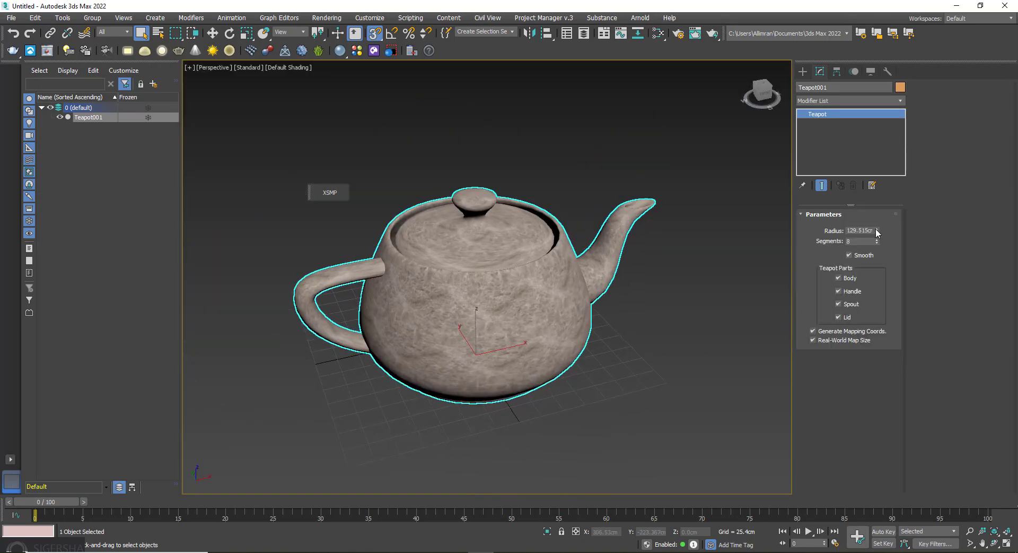
pyautogui.moveTo(876, 233); pyautogui.dragTo(612, 275)
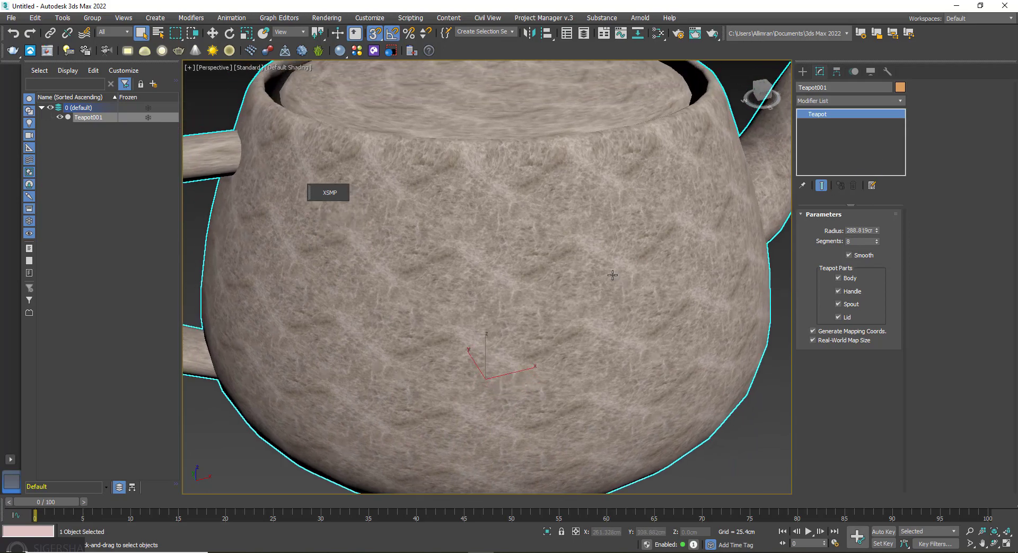
pyautogui.scroll(-5, 613, 275)
pyautogui.keyDown('alt'); pyautogui.moveTo(612, 275); pyautogui.dragTo(528, 282, button='middle'); pyautogui.keyUp('alt')
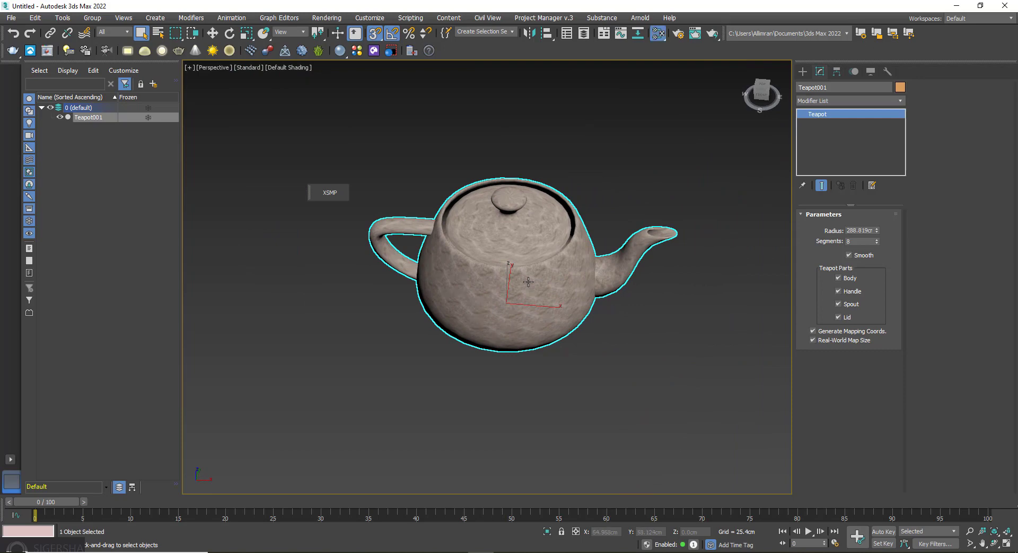
# Load the teapot's material into the Slate Material Editor with Pick Material From Object
pyautogui.press('m')
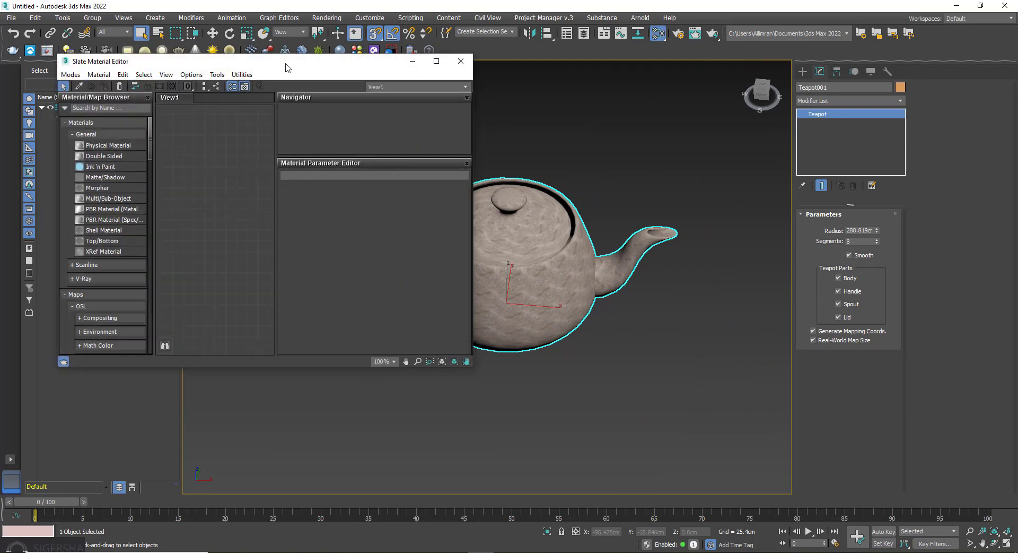
pyautogui.moveTo(287, 63); pyautogui.dragTo(354, 59)
pyautogui.click(148, 78)
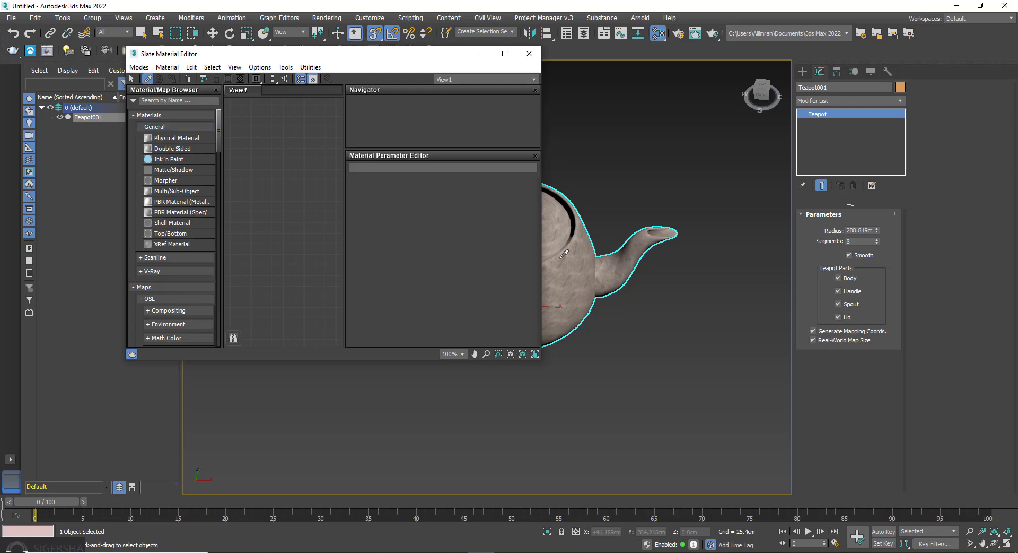
pyautogui.click(578, 305)
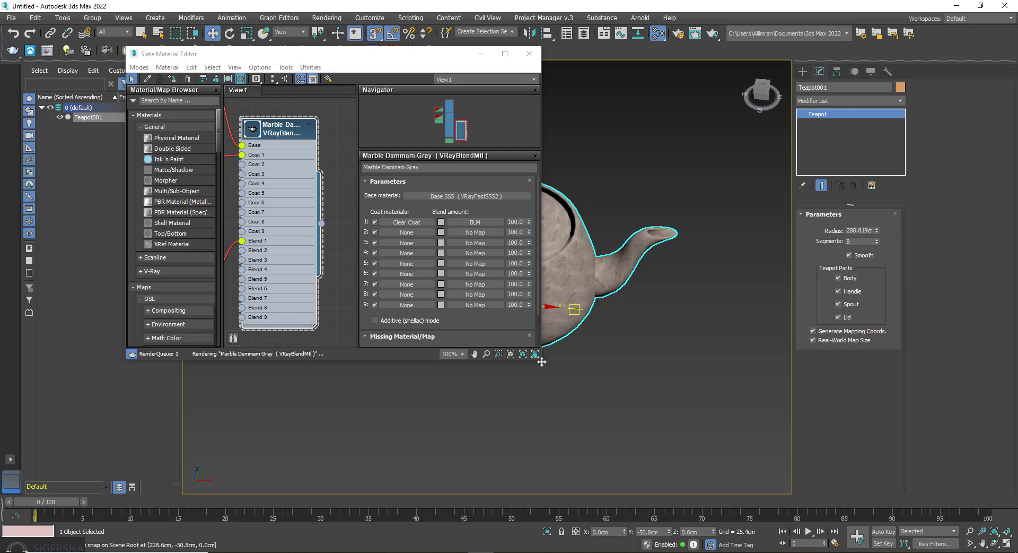
# Enlarge the editor, zoom through the Marble Dammam Gray VRayBlendMtl node tree, then close it
pyautogui.moveTo(541, 361); pyautogui.dragTo(609, 404)
pyautogui.scroll(3, 312, 222)
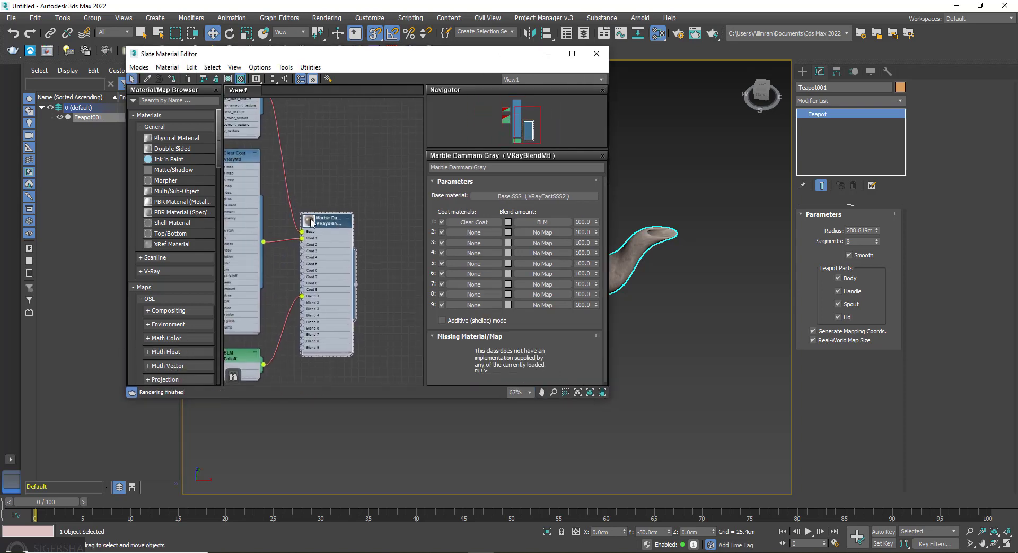
pyautogui.scroll(3, 312, 224)
pyautogui.scroll(2, 312, 223)
pyautogui.scroll(1, 310, 226)
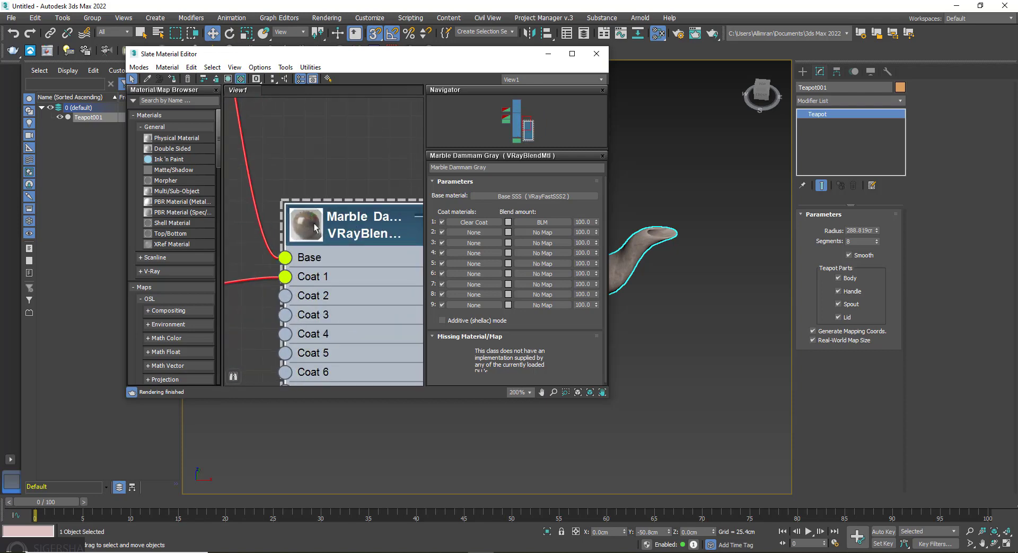
pyautogui.scroll(2, 308, 228)
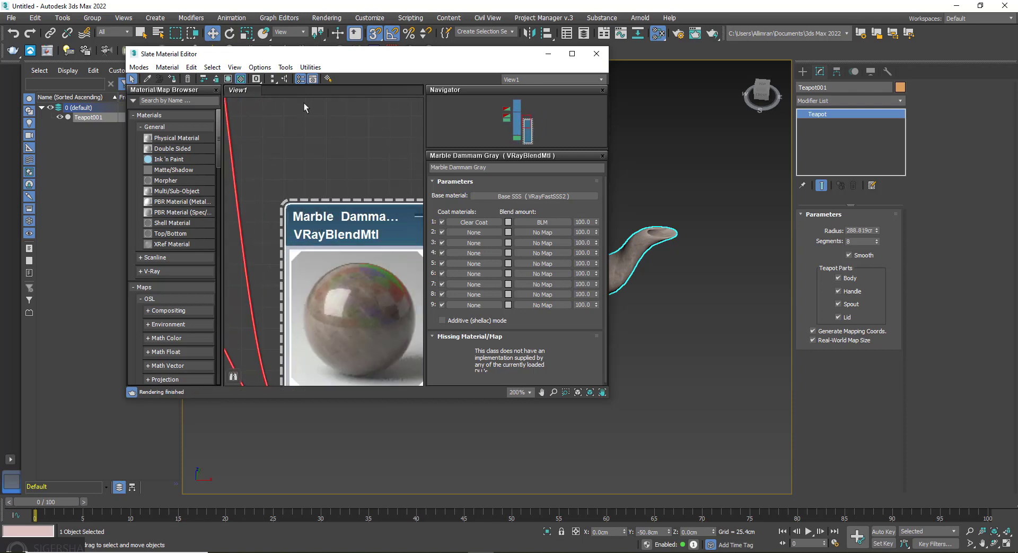
pyautogui.scroll(-2, 310, 164)
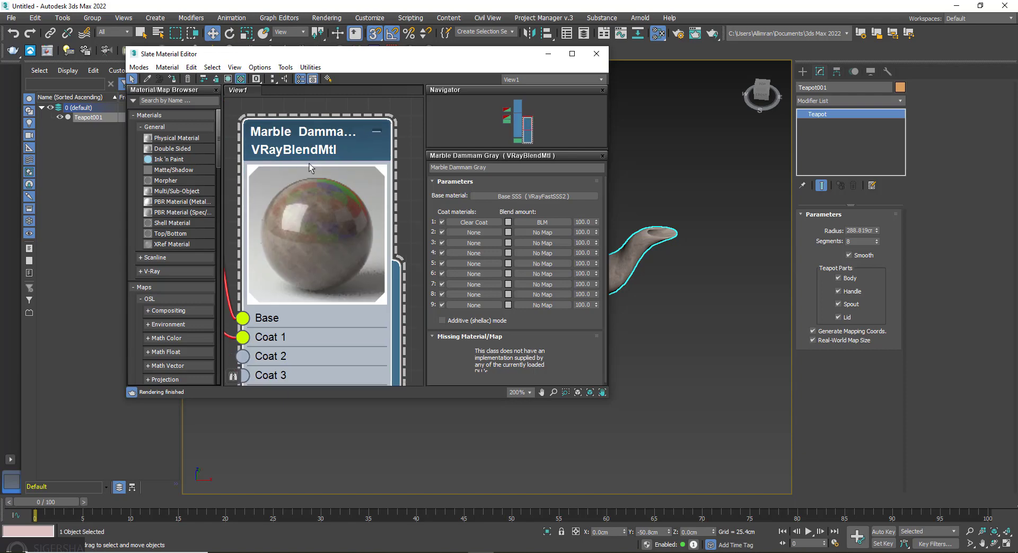
pyautogui.scroll(-5, 308, 194)
pyautogui.scroll(-5, 308, 193)
pyautogui.scroll(-4, 309, 199)
pyautogui.scroll(4, 309, 199)
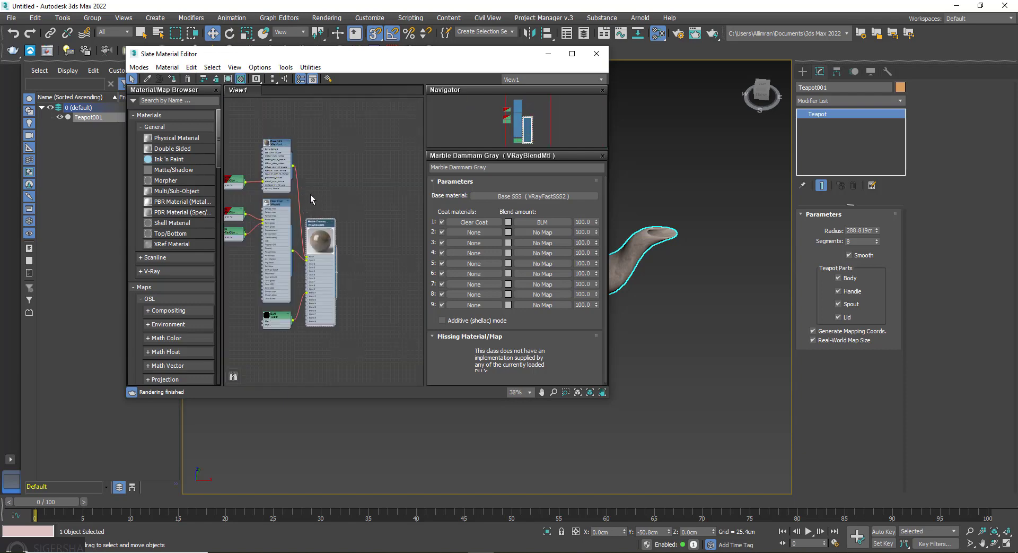
pyautogui.scroll(2, 308, 199)
pyautogui.scroll(3, 308, 199)
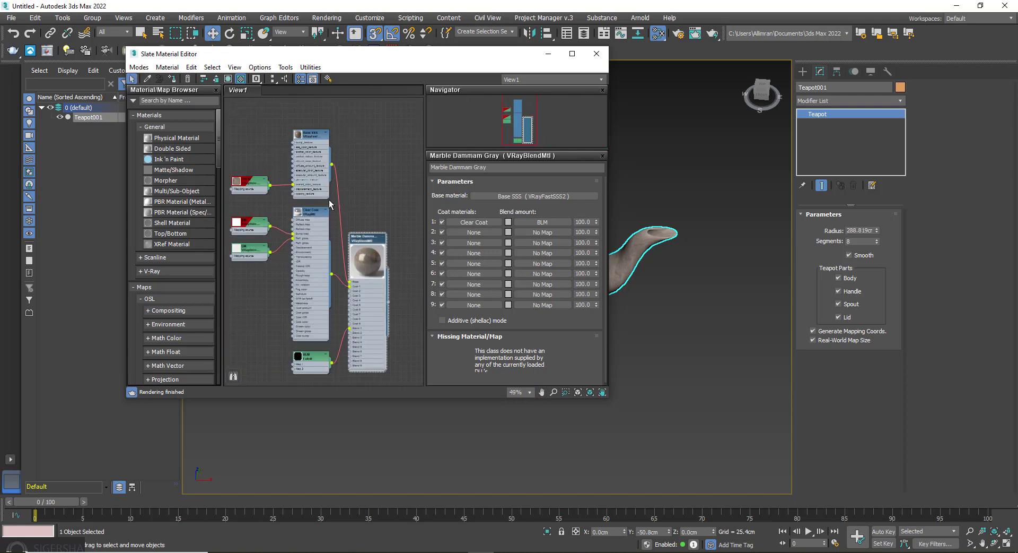
pyautogui.click(595, 55)
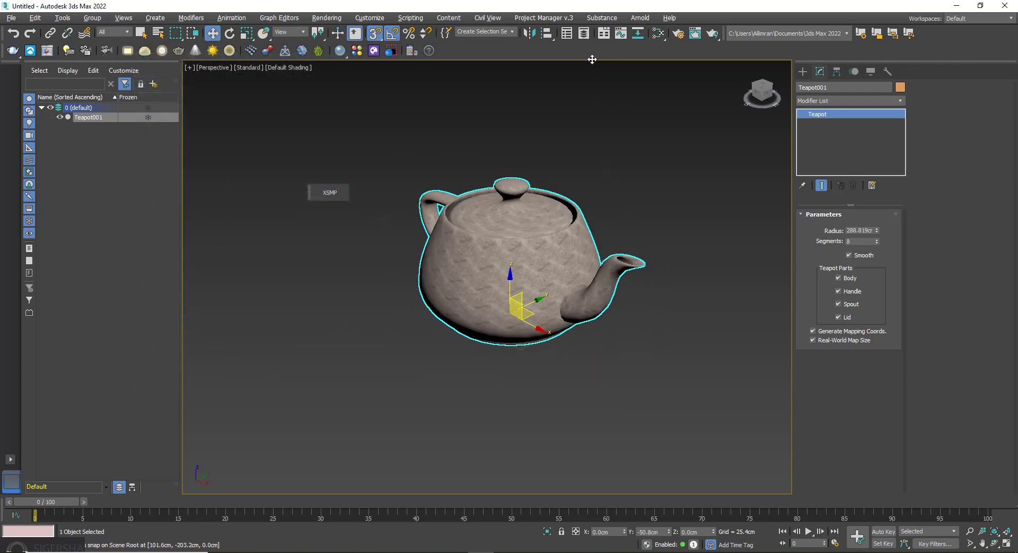
# Minimize and re-maximize the 3ds Max window, then deselect the teapot
pyautogui.click(980, 5)
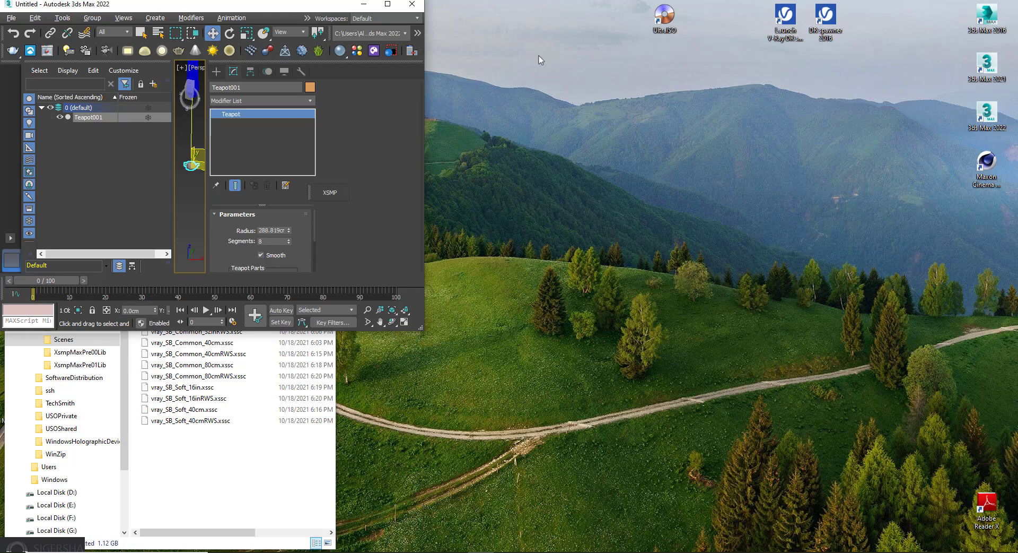
pyautogui.doubleClick(264, 8)
pyautogui.click(366, 257)
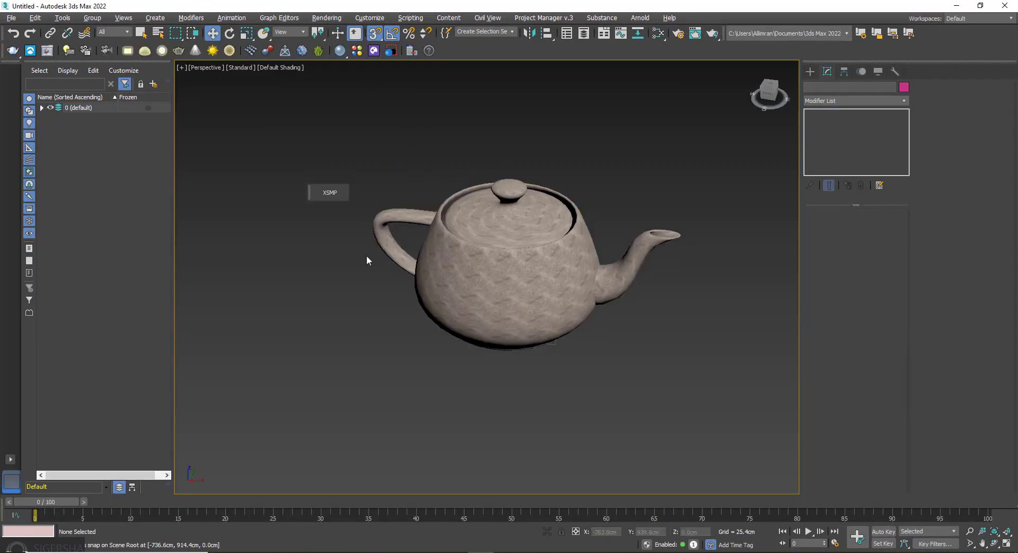
# Reset the scene via File > Reset, skipping the save and confirming with Yes
pyautogui.click(19, 20)
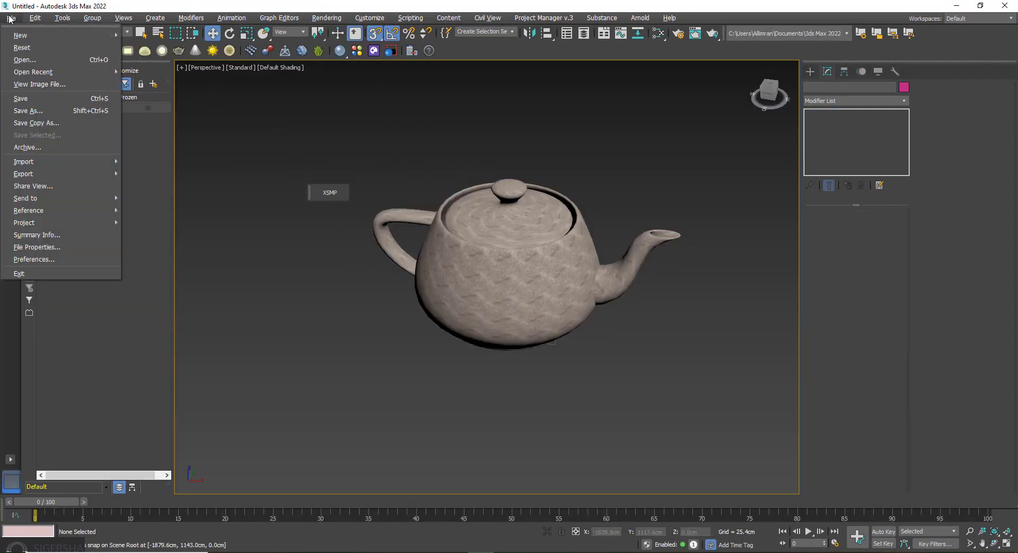
pyautogui.click(16, 48)
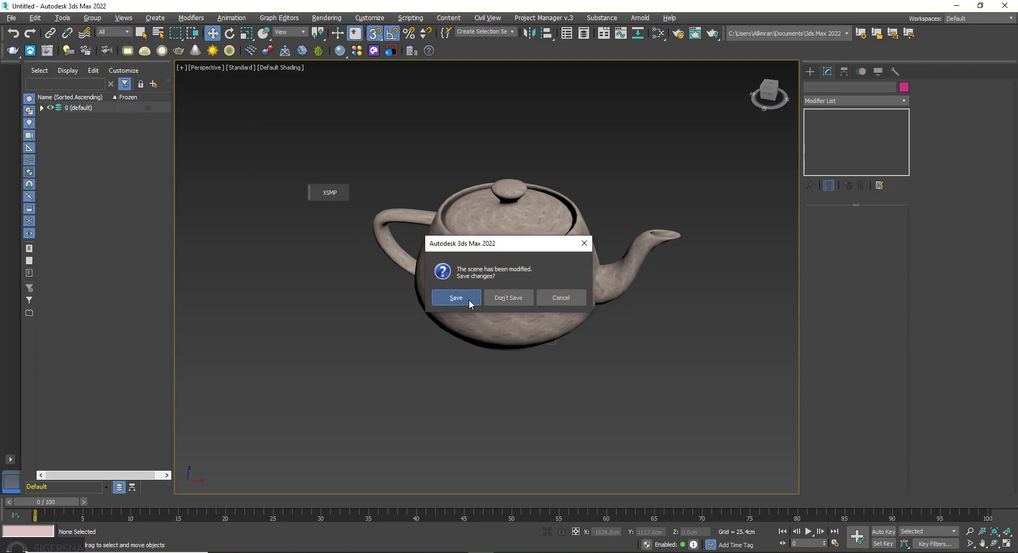
pyautogui.click(506, 298)
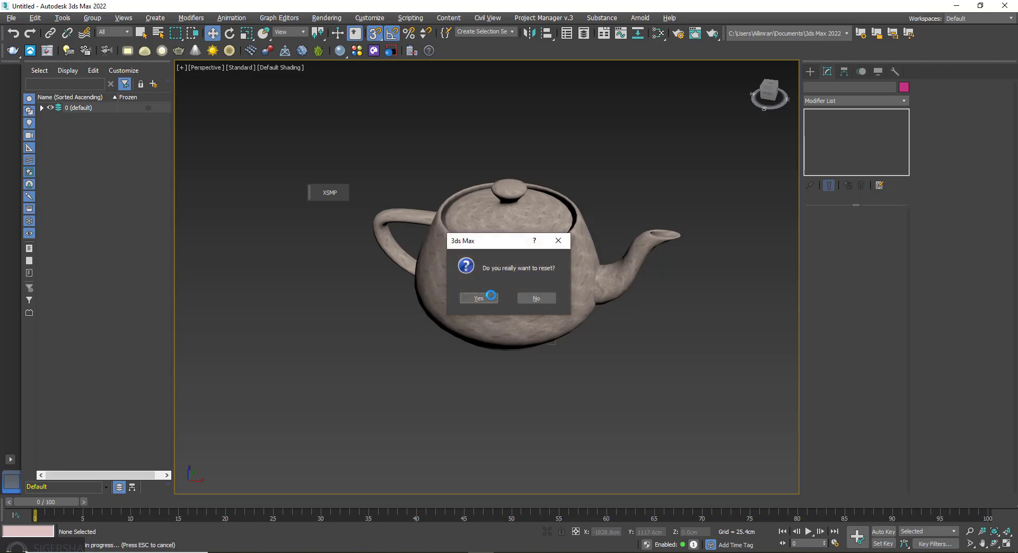
pyautogui.click(487, 295)
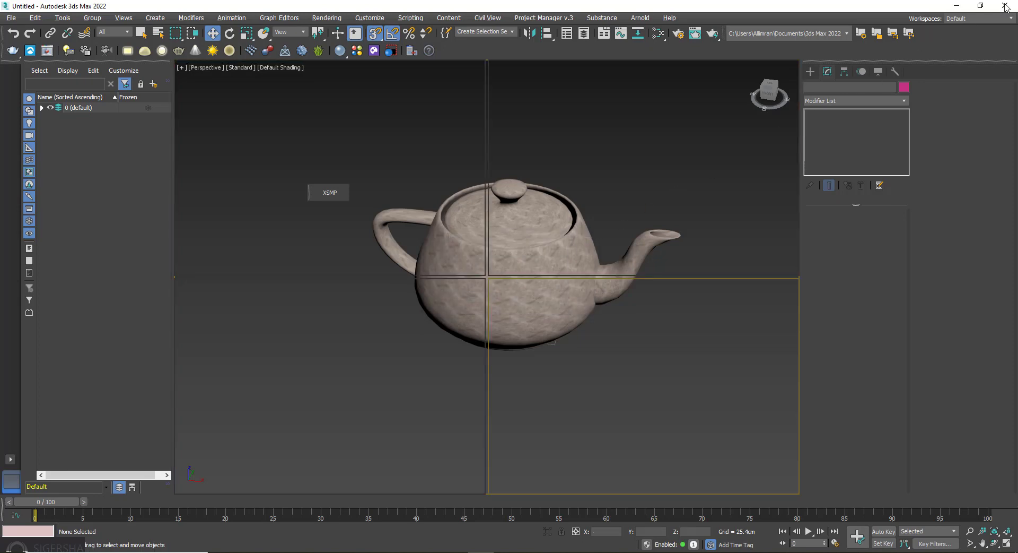